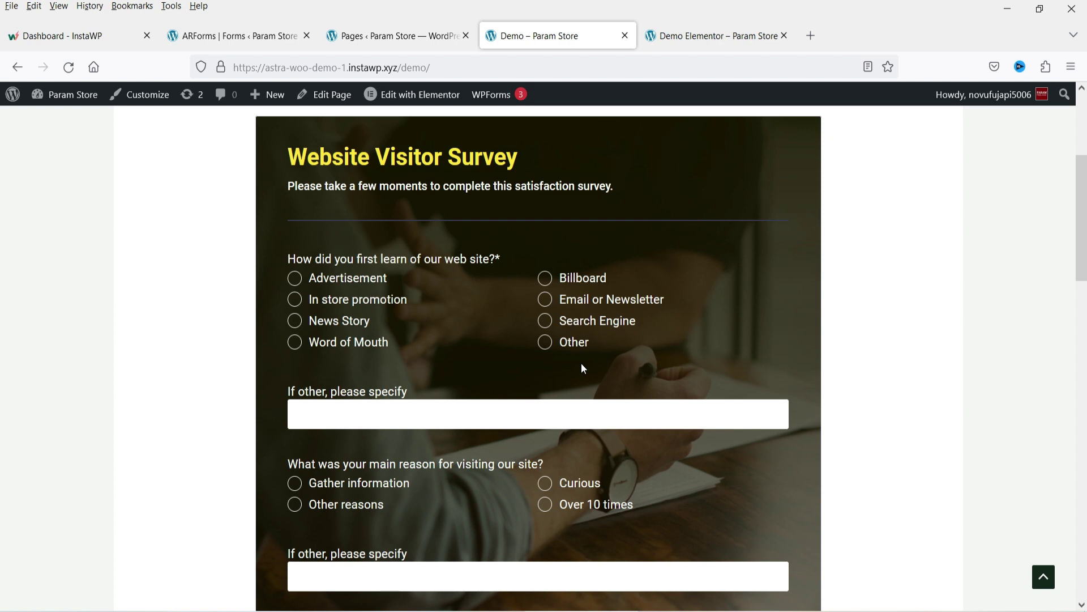
# - Look over the Website Visitor Survey on the Demo page and the sample forms offered for a new ARForms form
pyautogui.scroll(3, 653, 309)
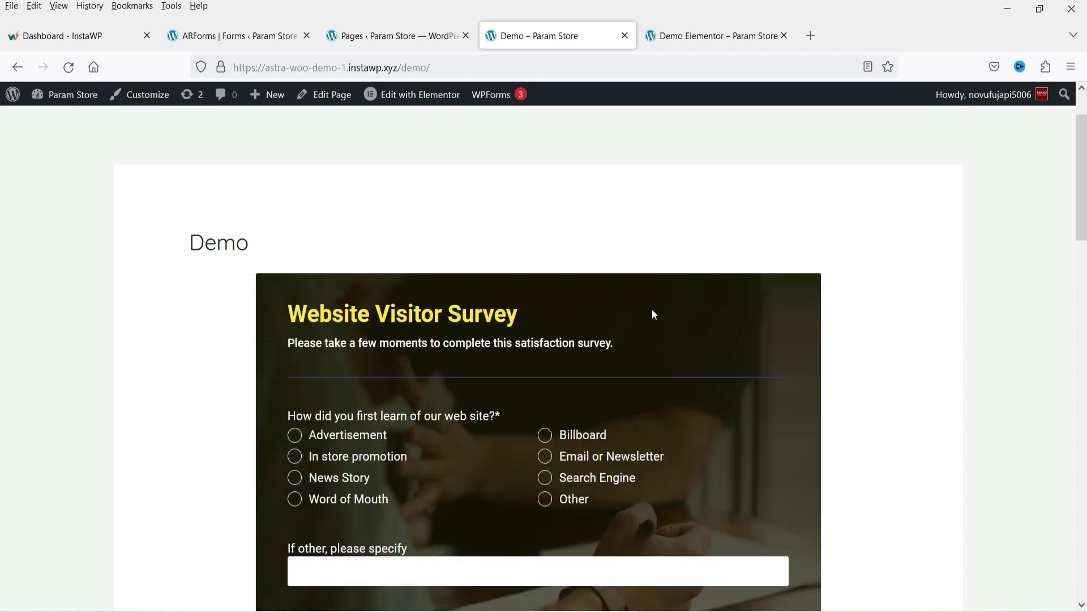
pyautogui.scroll(-2, 651, 321)
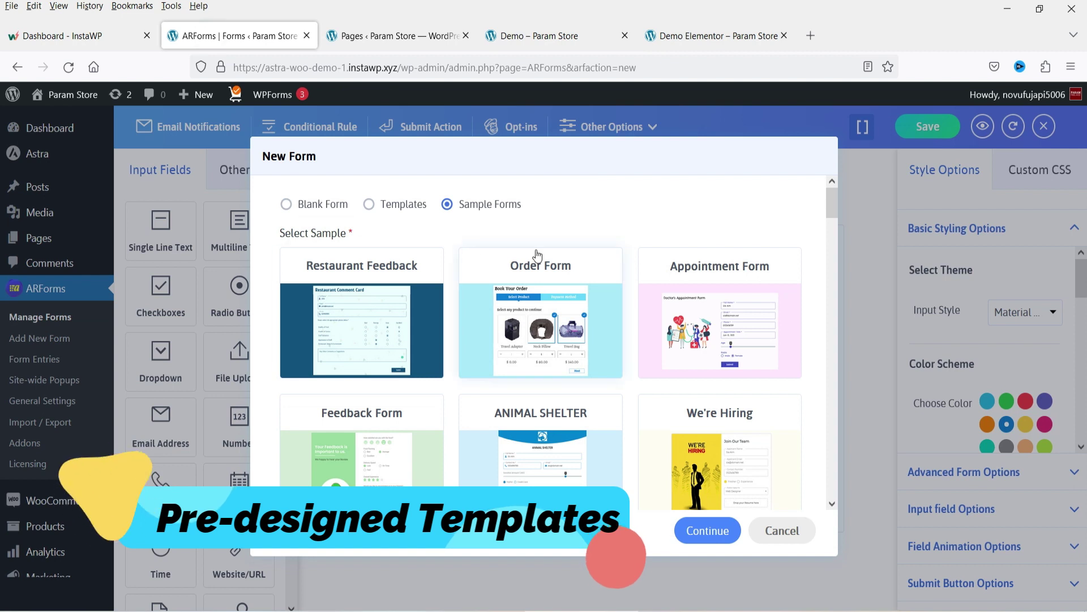
pyautogui.moveTo(828, 206); pyautogui.dragTo(799, 377)
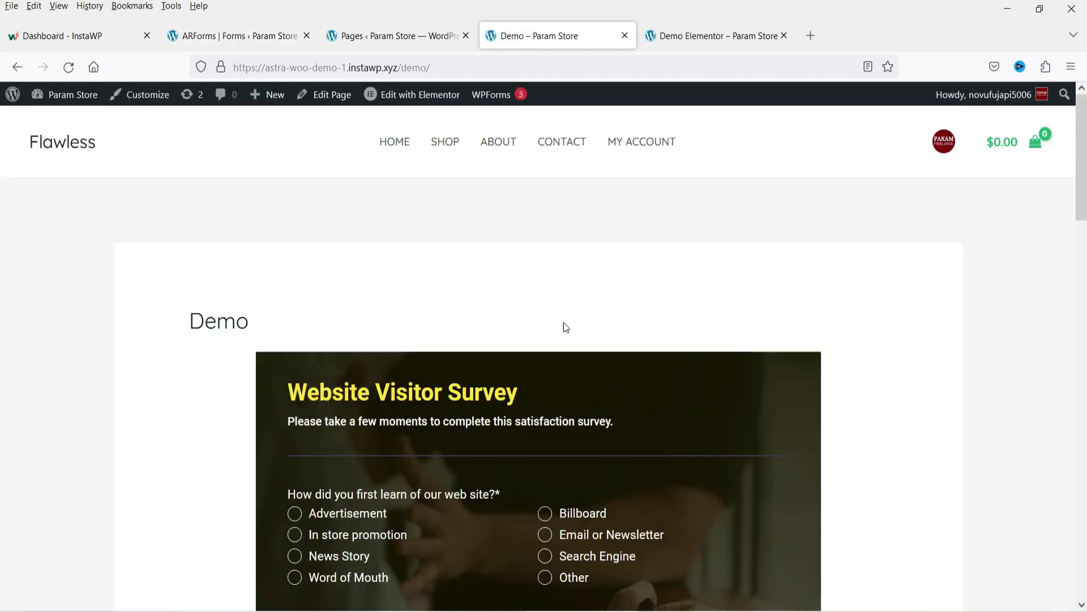
# - In the Demo Elementor page's multi-step form, go back to Step1, answer question 1 with "Ideas generator" and continue to Step2
pyautogui.click(732, 32)
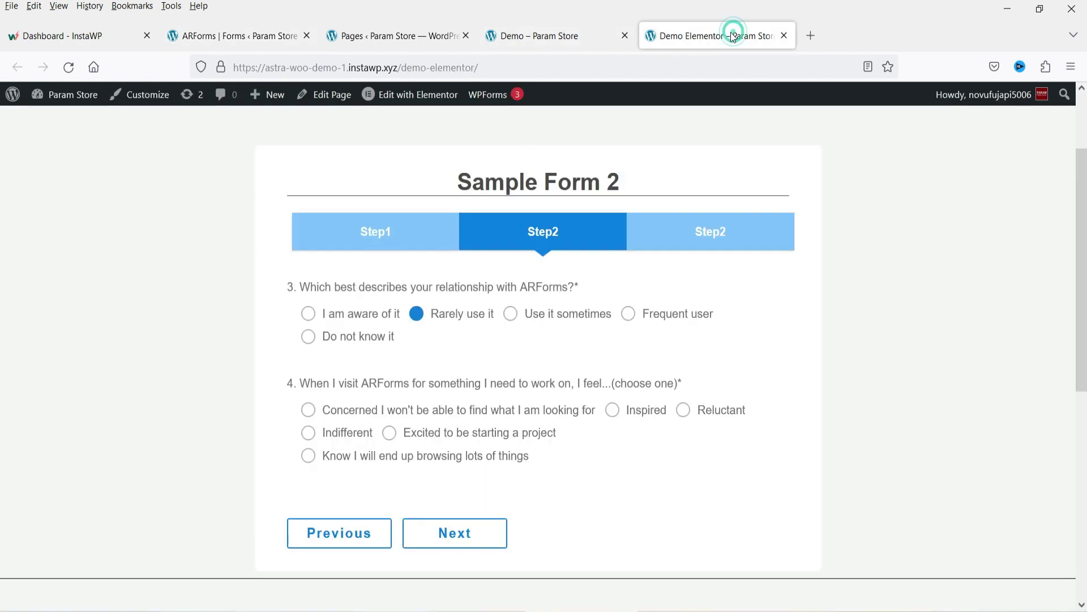
pyautogui.click(340, 531)
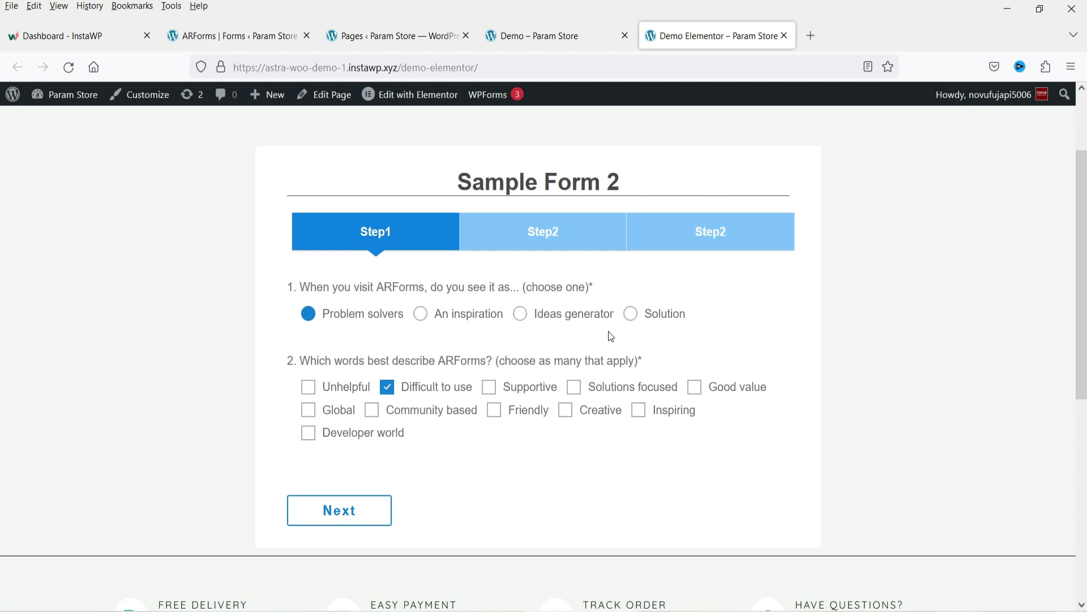
pyautogui.click(421, 315)
pyautogui.click(520, 315)
pyautogui.click(339, 510)
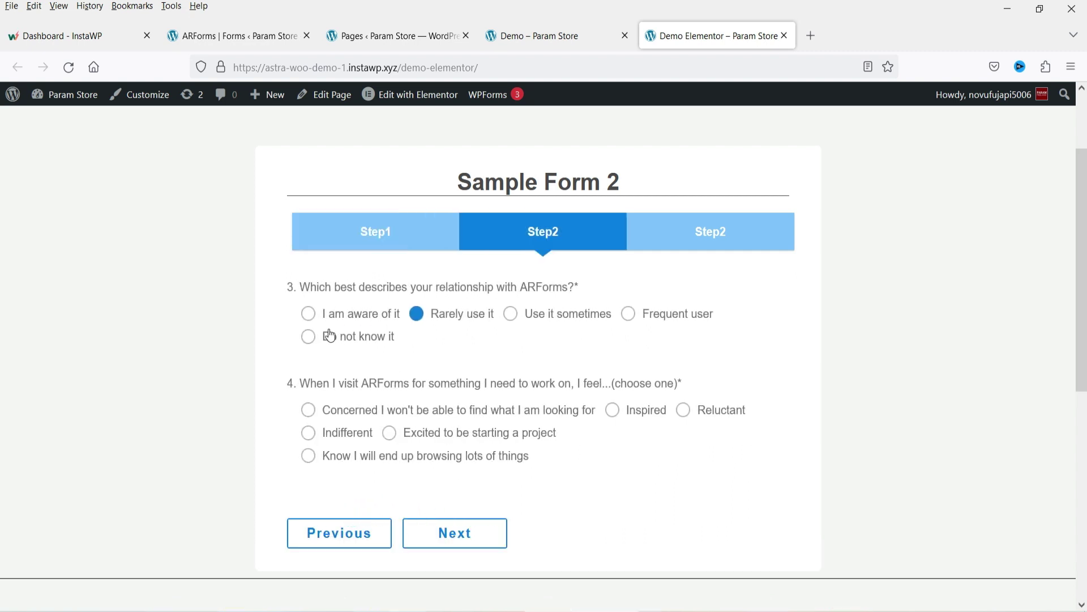
# - Test question 3's conditional logic by trying each relationship answer in turn, ending with "I am aware of it" selected
pyautogui.click(308, 313)
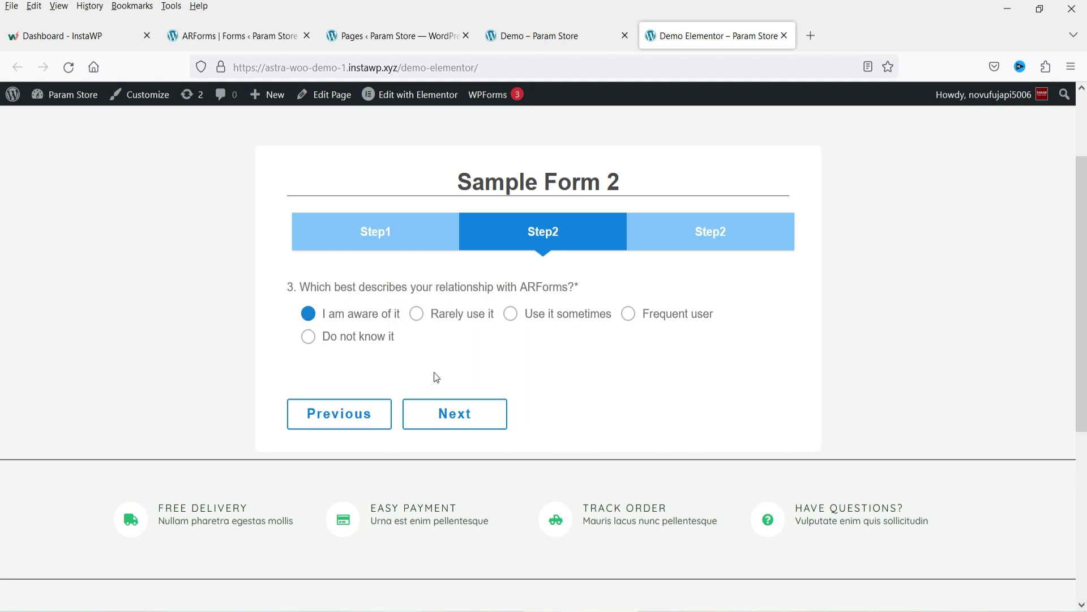
pyautogui.click(418, 316)
pyautogui.moveTo(288, 383); pyautogui.dragTo(553, 467)
pyautogui.click(556, 469)
pyautogui.click(509, 316)
pyautogui.click(627, 315)
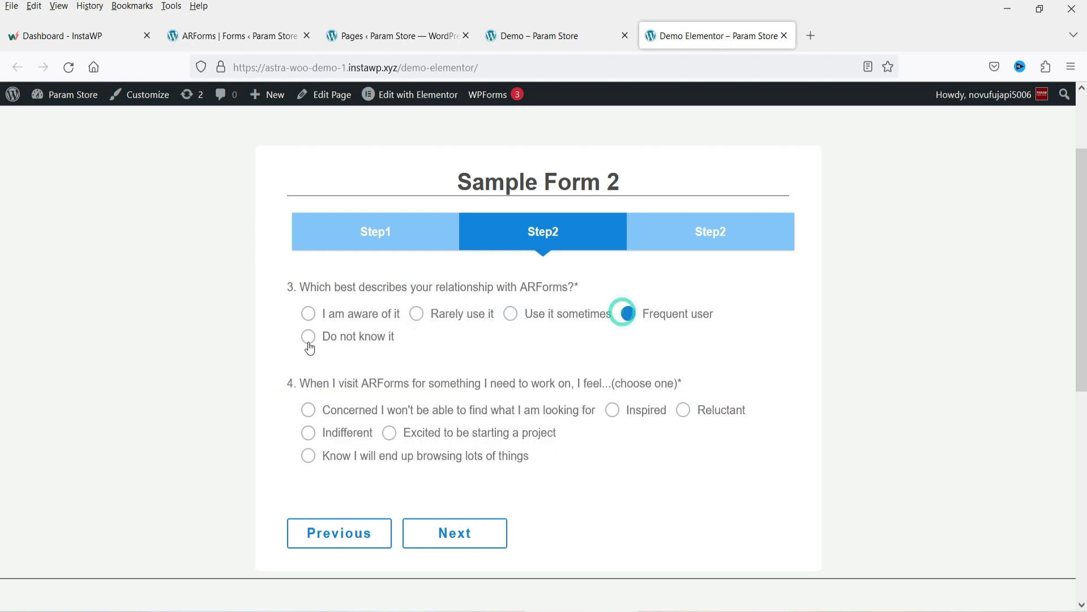
pyautogui.click(309, 338)
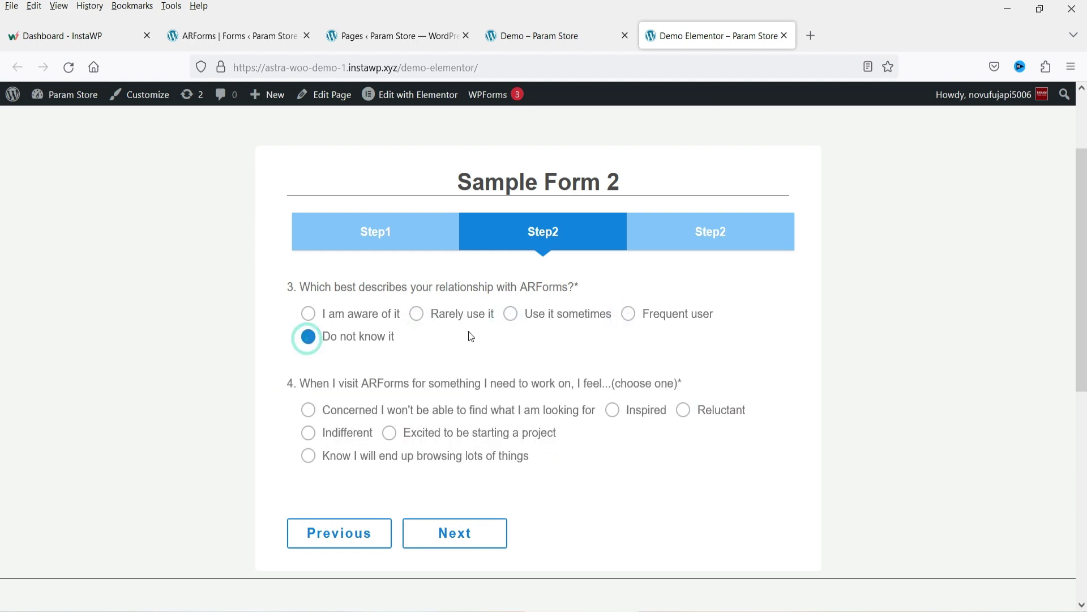
pyautogui.click(315, 320)
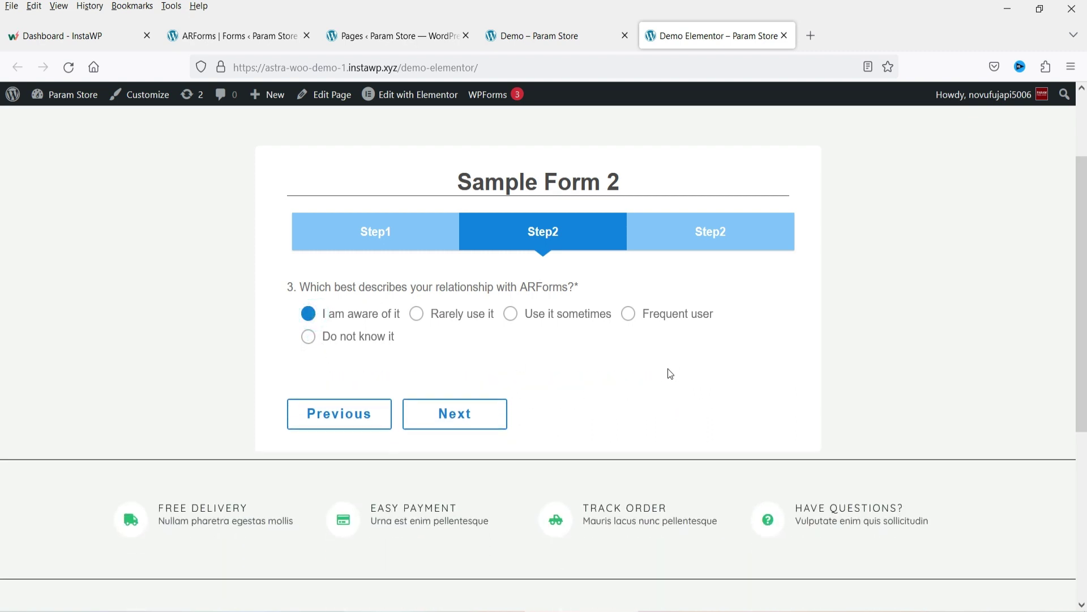
# - Advance to the final page of Sample Form 2, then go back through the pages to Step1
pyautogui.click(469, 420)
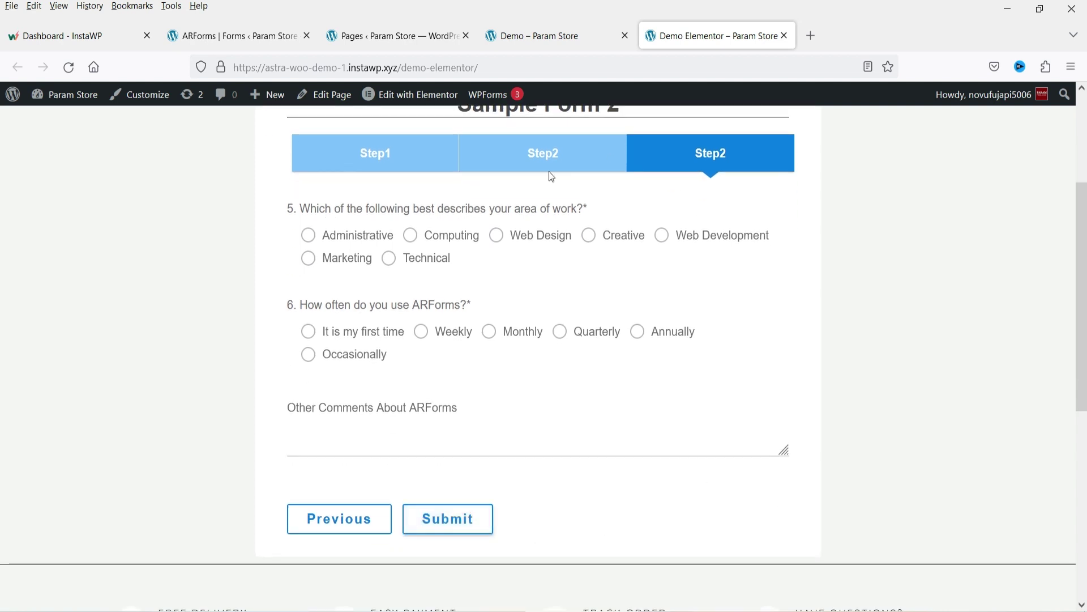
pyautogui.click(343, 527)
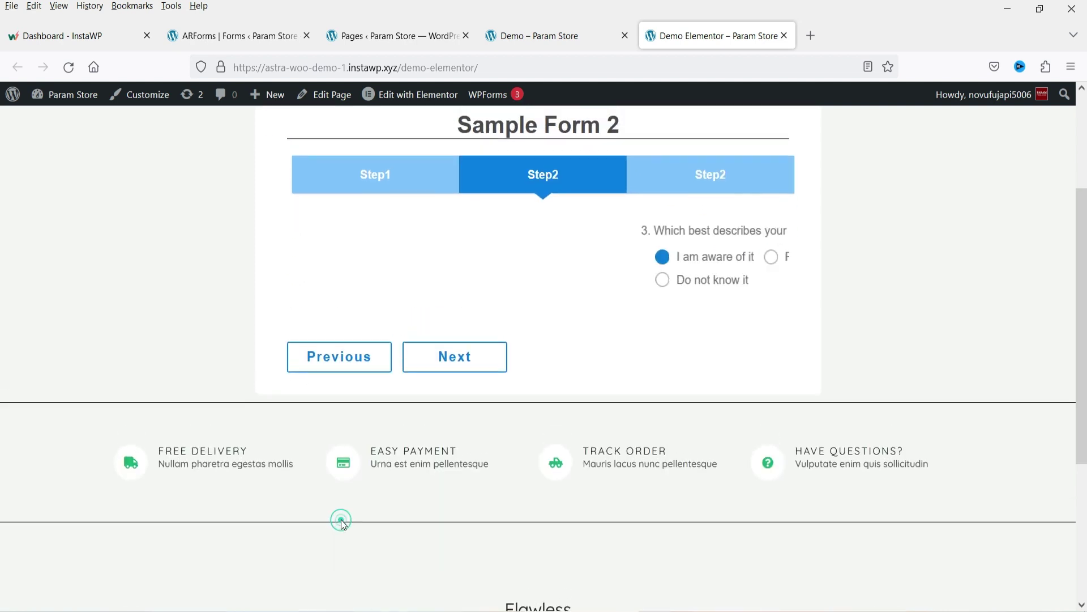
pyautogui.click(334, 420)
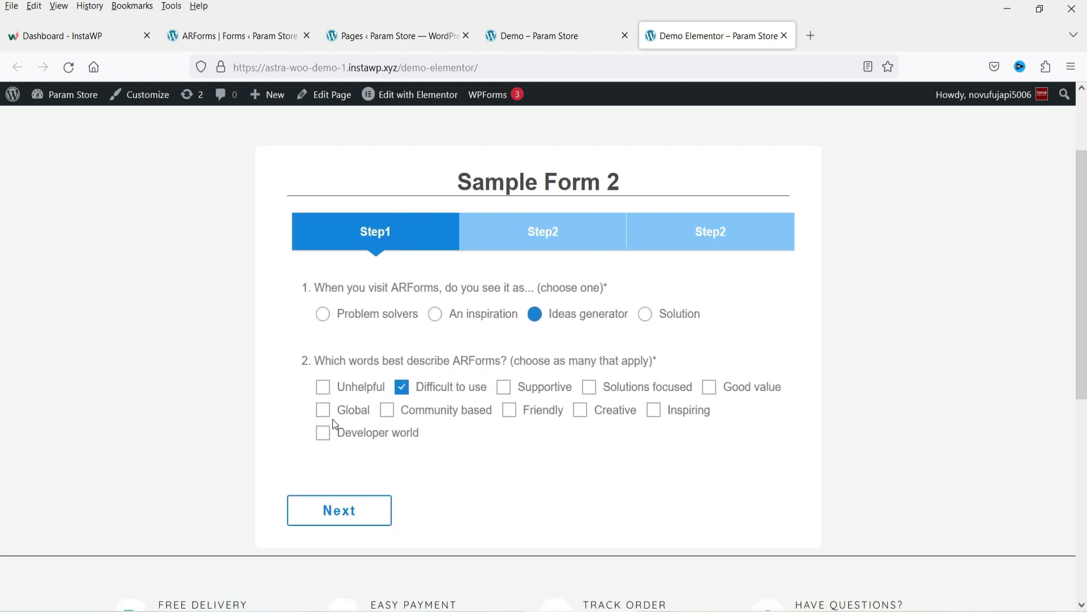
pyautogui.scroll(-2, 736, 308)
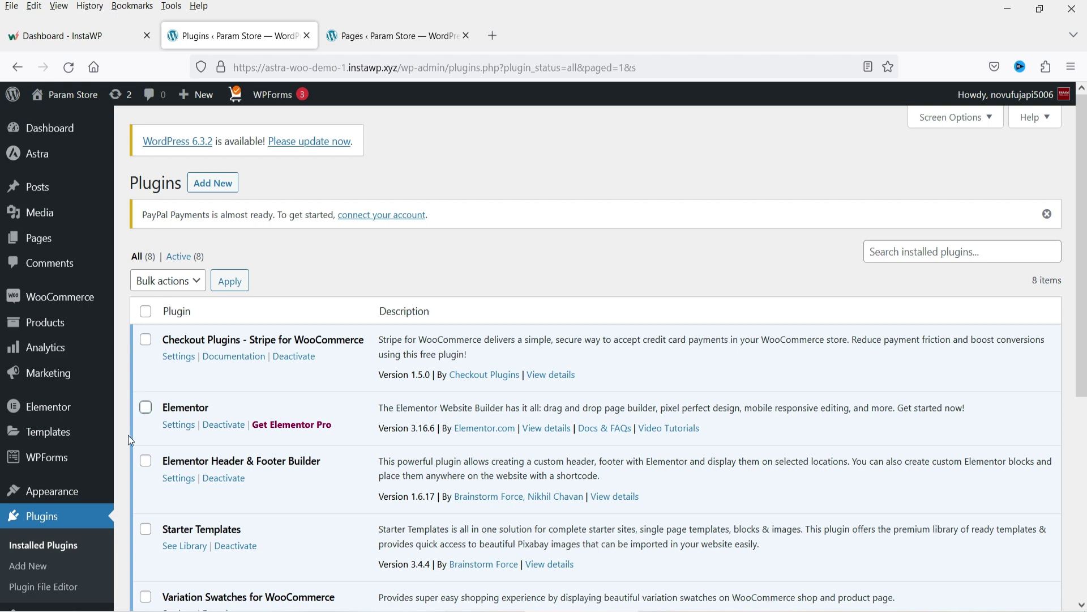
# - Search the WordPress plugin directory for "arforms", then install and activate the ARForms Form Builder plugin
pyautogui.click(51, 567)
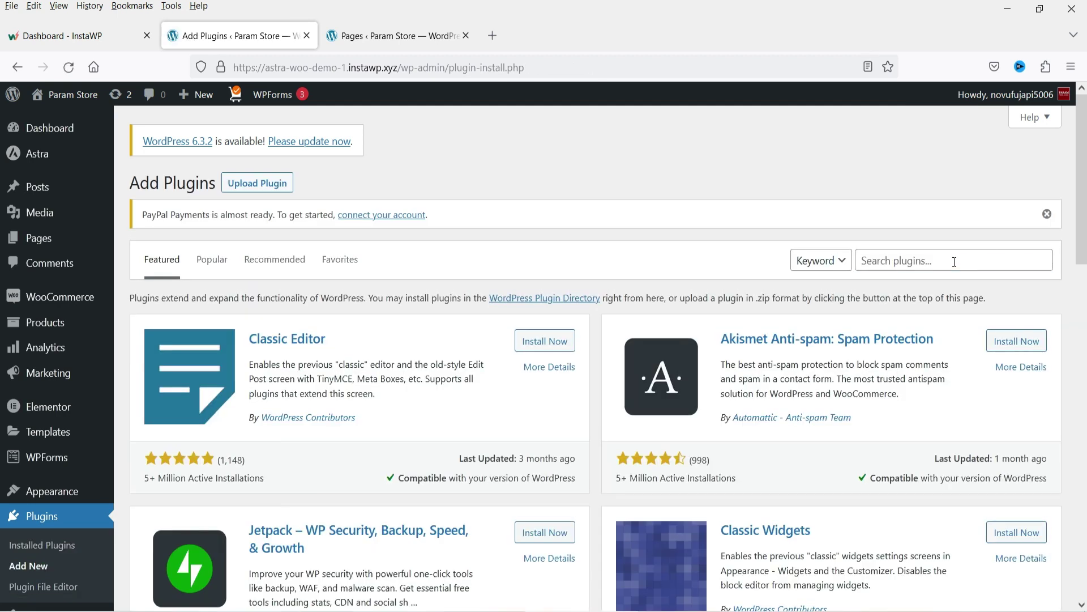
pyautogui.click(954, 262)
pyautogui.write('arforms')
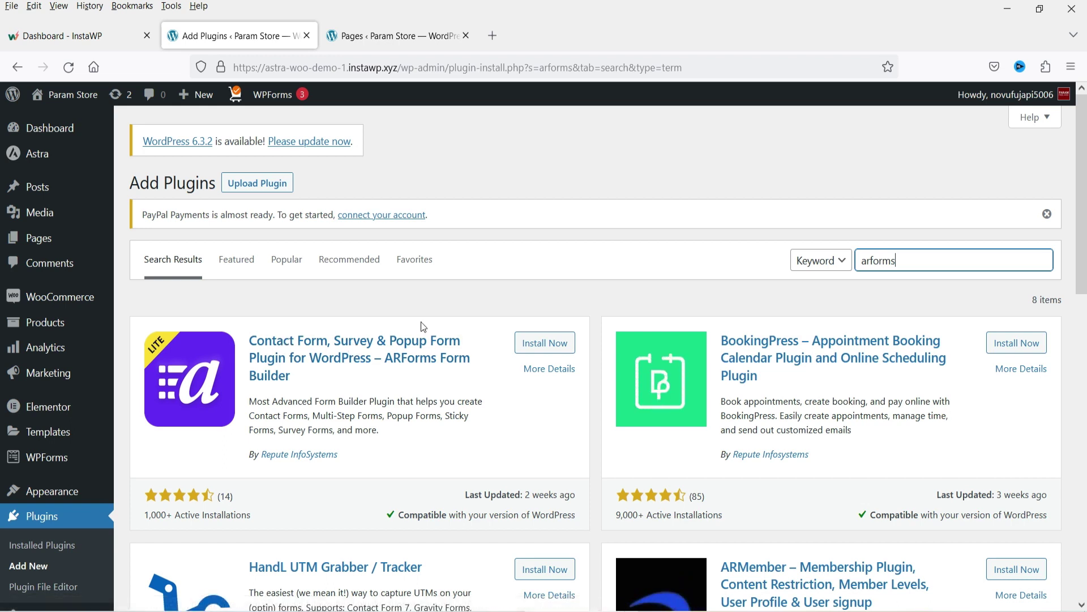
pyautogui.click(552, 343)
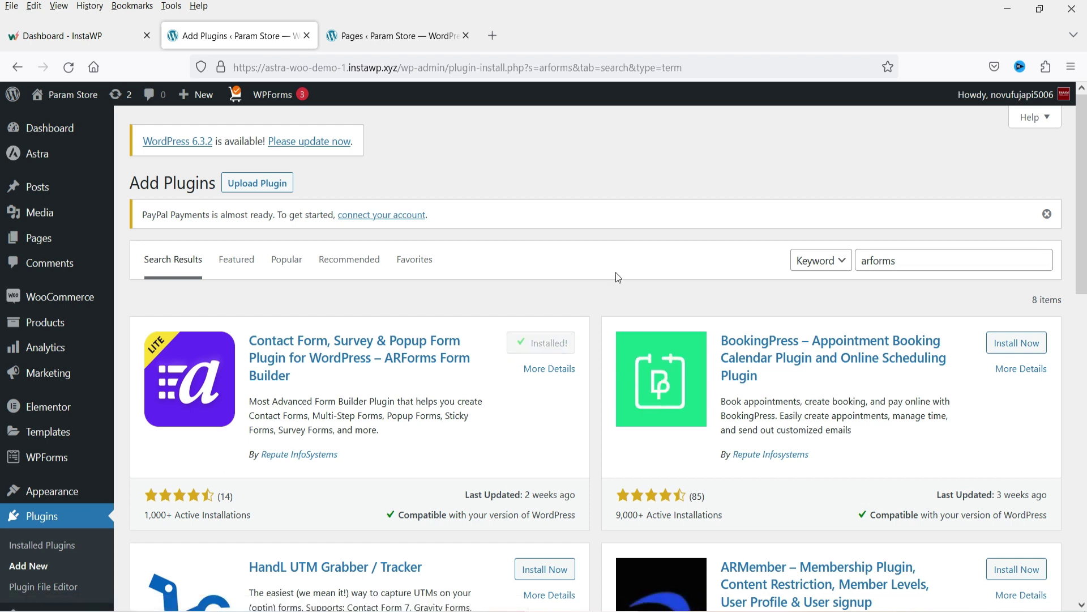
pyautogui.click(562, 343)
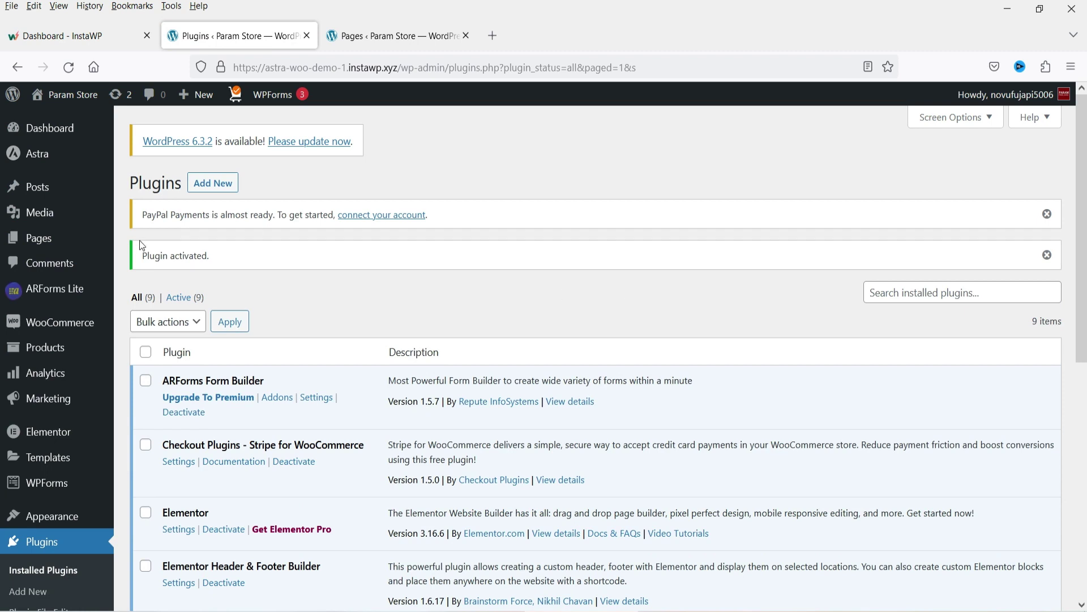
# - Open the ARForms Lite general settings and review the default form messages, including the success message
pyautogui.moveTo(25, 298)
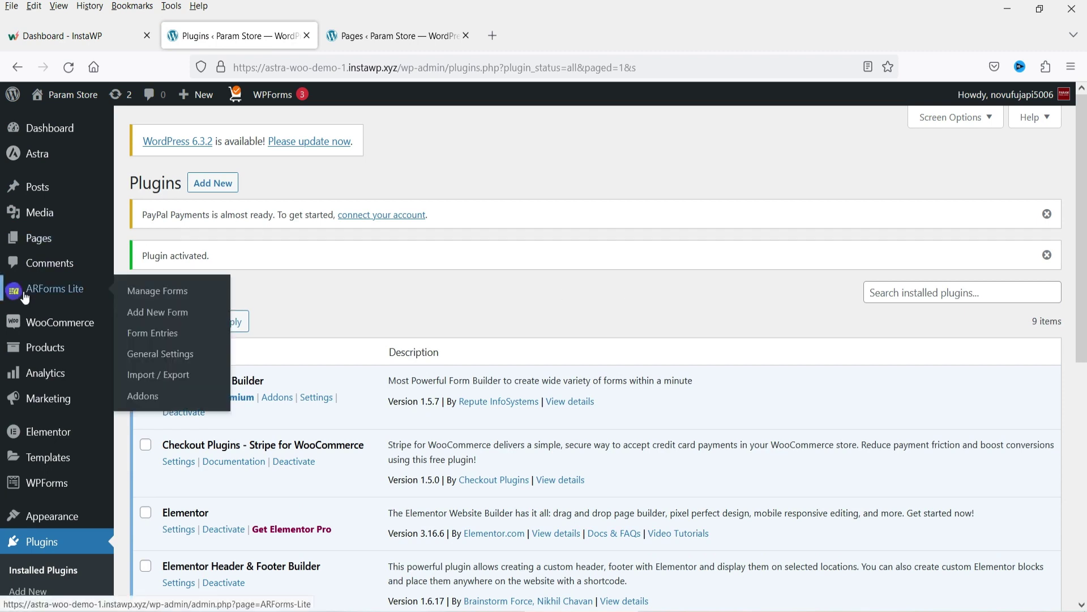
pyautogui.click(172, 355)
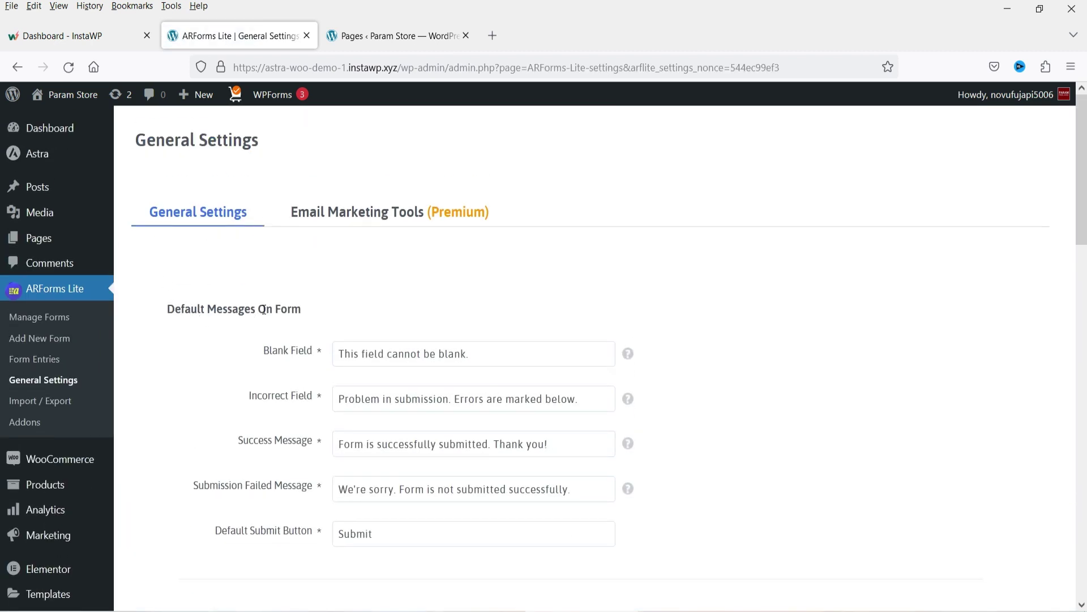
pyautogui.scroll(-3, 242, 362)
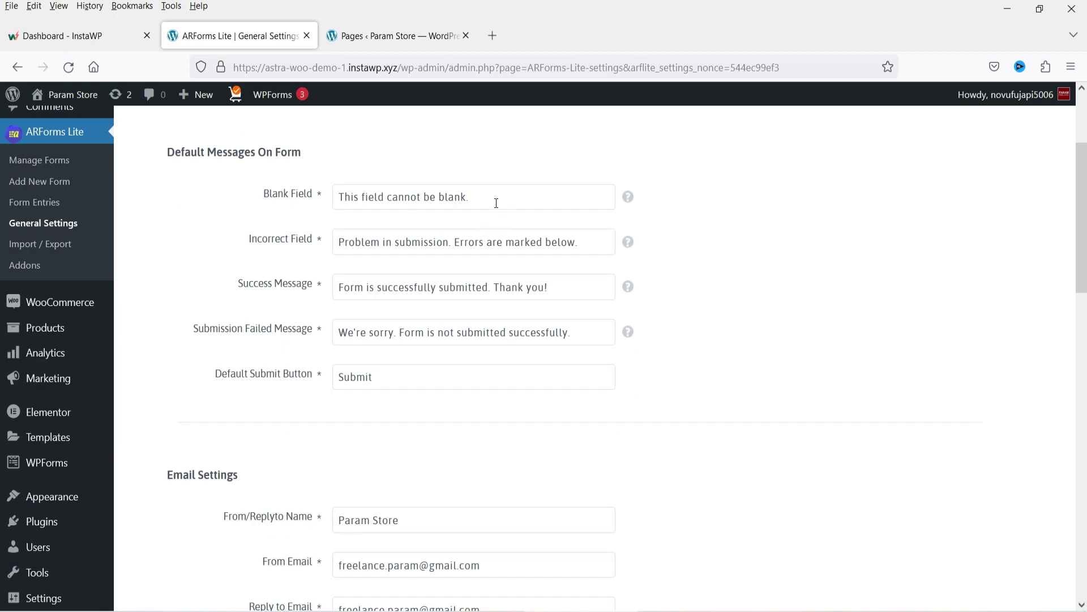
pyautogui.tripleClick(385, 290)
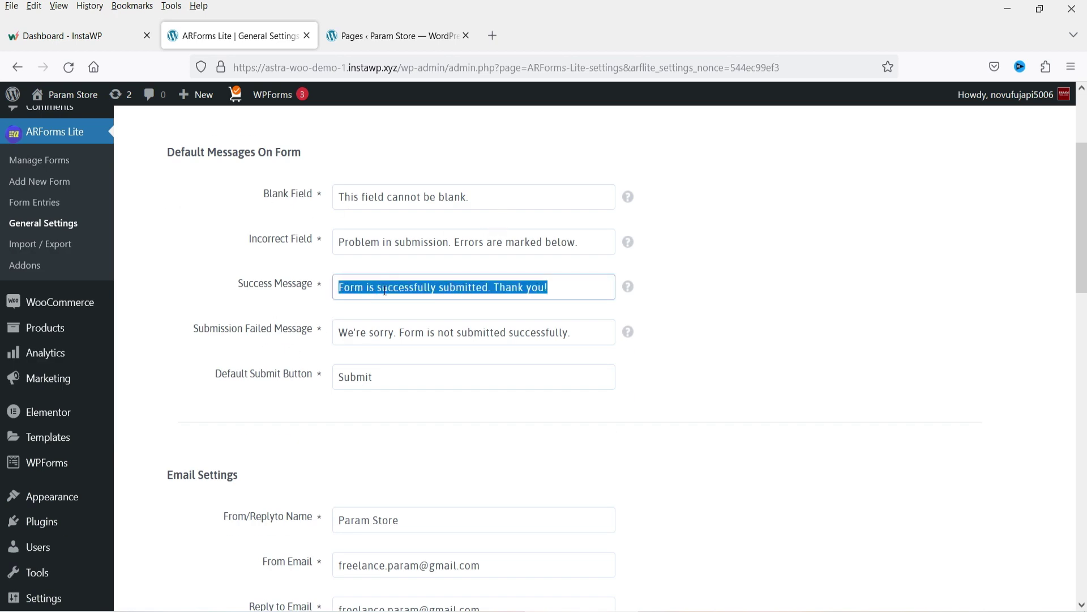
pyautogui.click(384, 290)
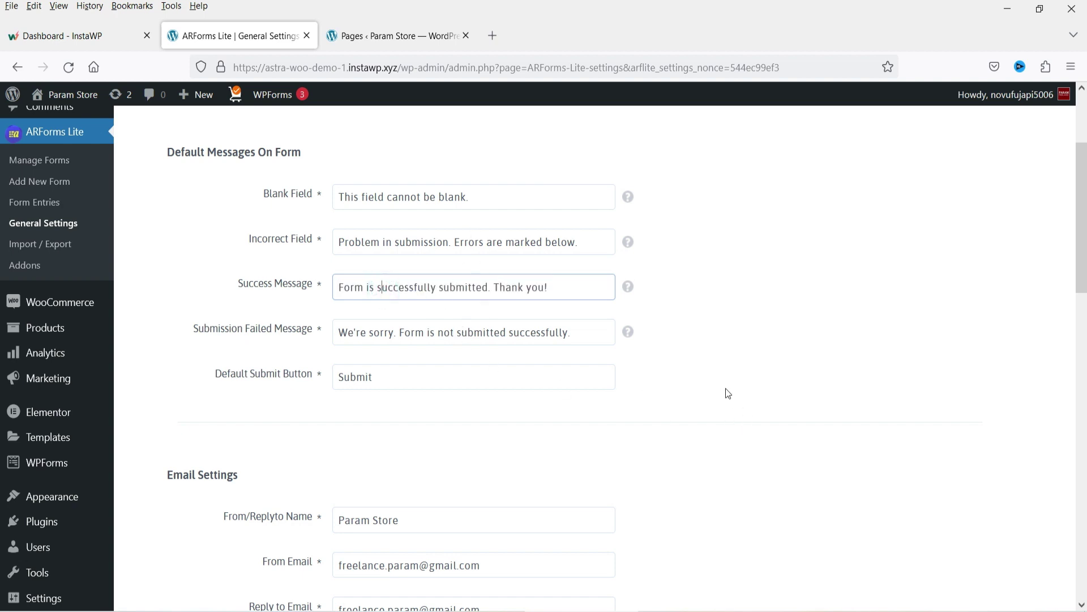
# - Review the email settings, checking the sender name, From Email address and sending options
pyautogui.scroll(-4, 640, 340)
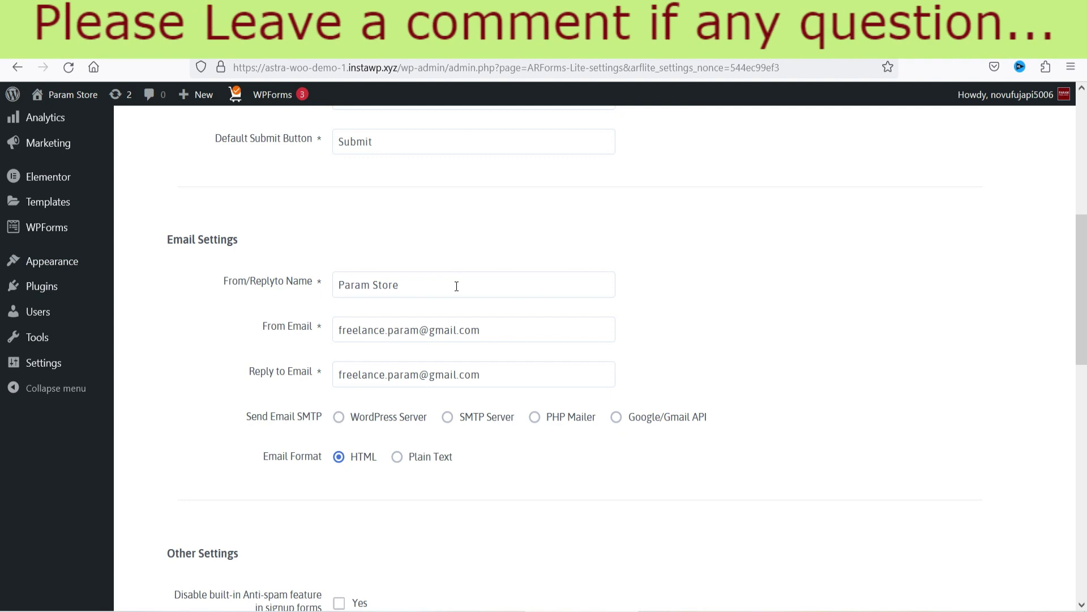
pyautogui.tripleClick(419, 331)
pyautogui.click(215, 363)
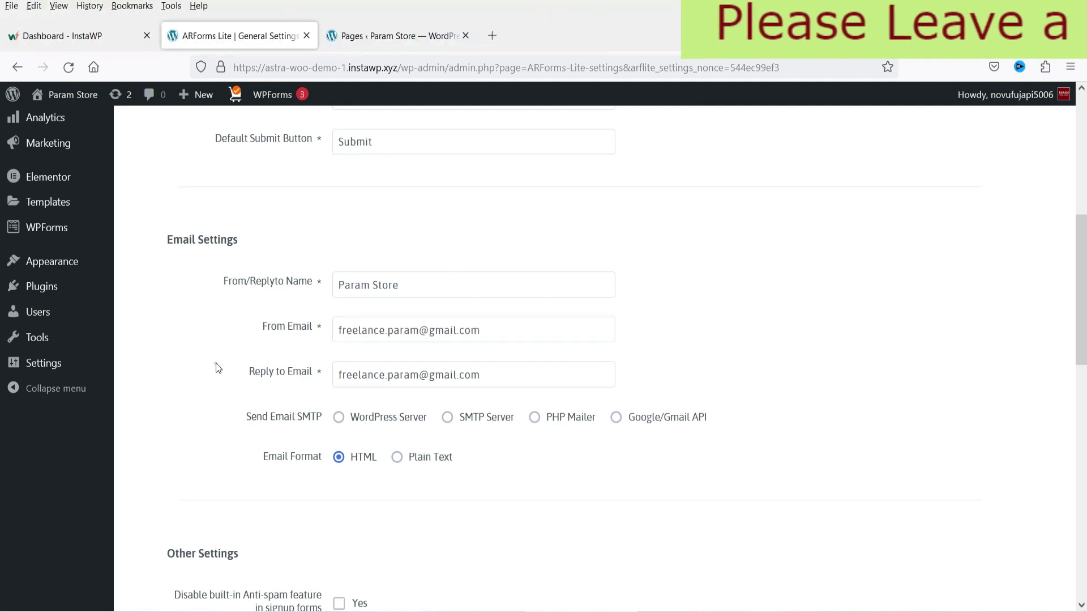
pyautogui.tripleClick(357, 330)
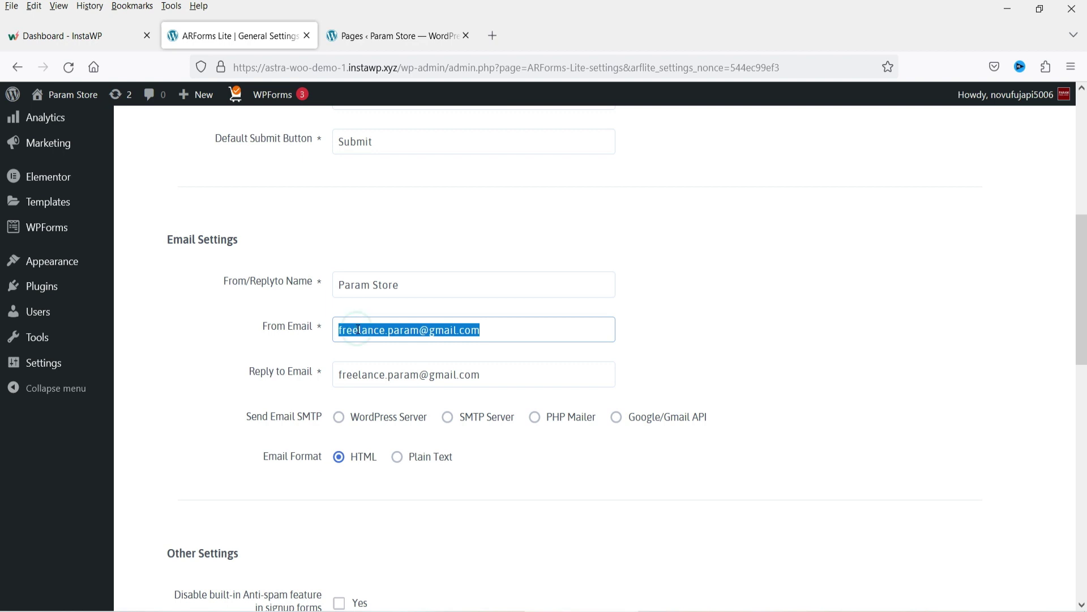
pyautogui.click(222, 325)
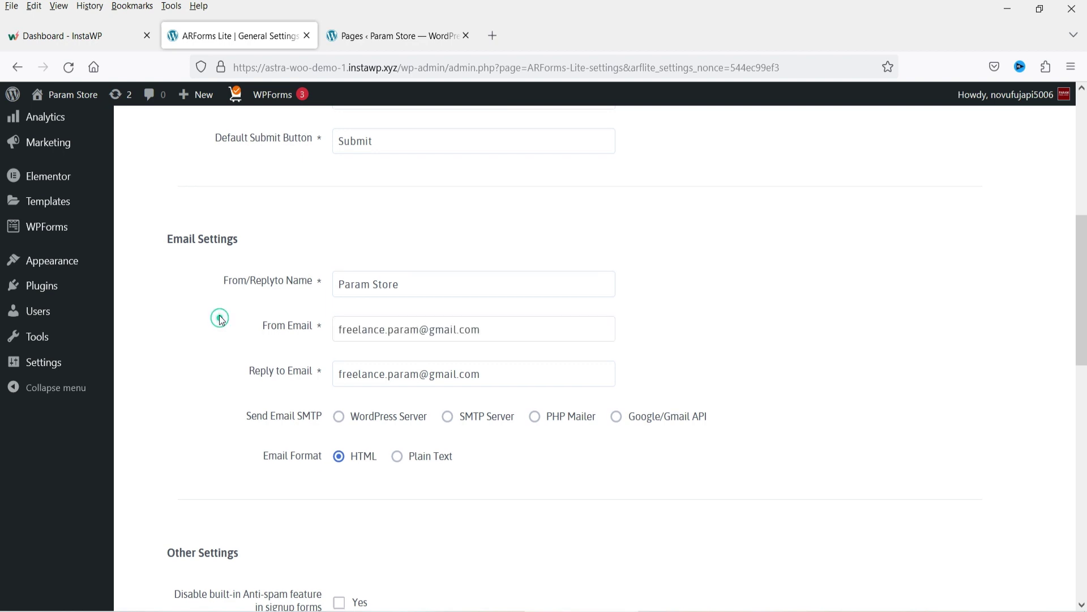
# - Review the remaining general settings: submission method, success message timing, character sets, Form Global CSS and JS & CSS loading
pyautogui.scroll(-5, 221, 317)
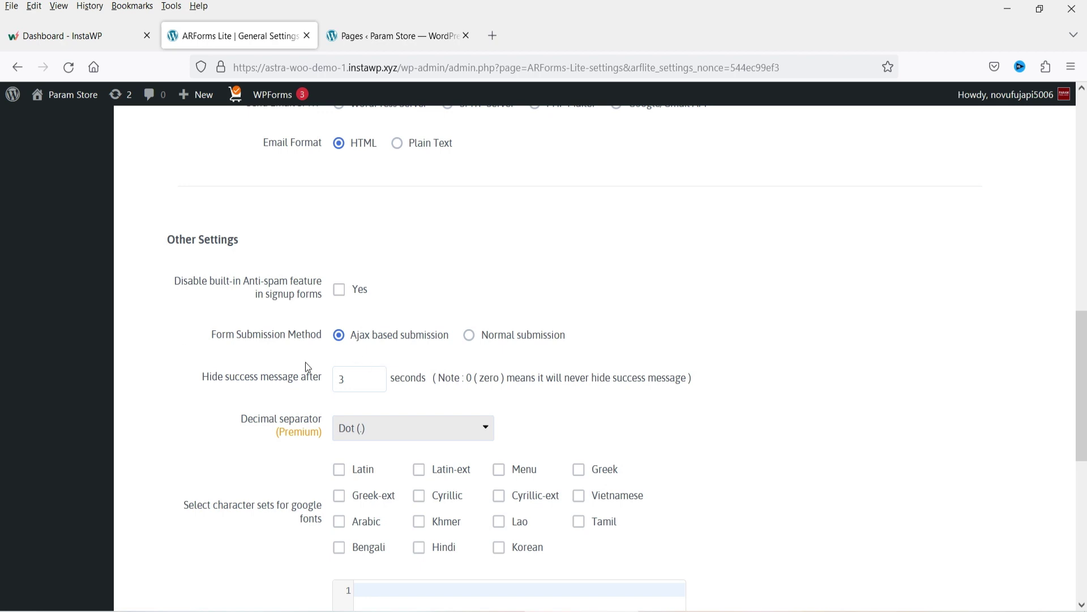
pyautogui.scroll(-8, 305, 362)
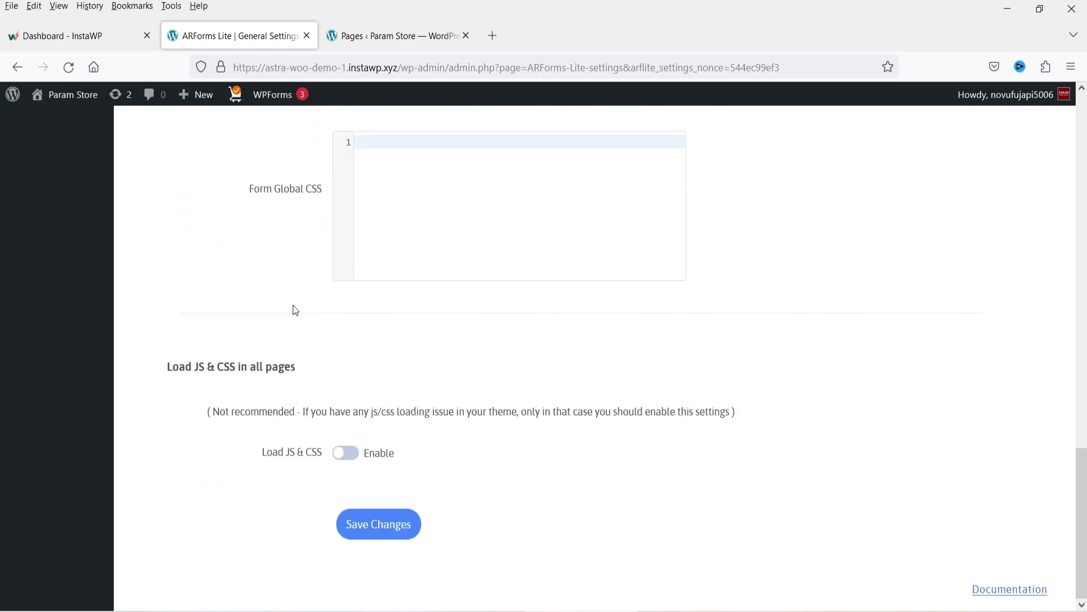
pyautogui.scroll(20, 276, 312)
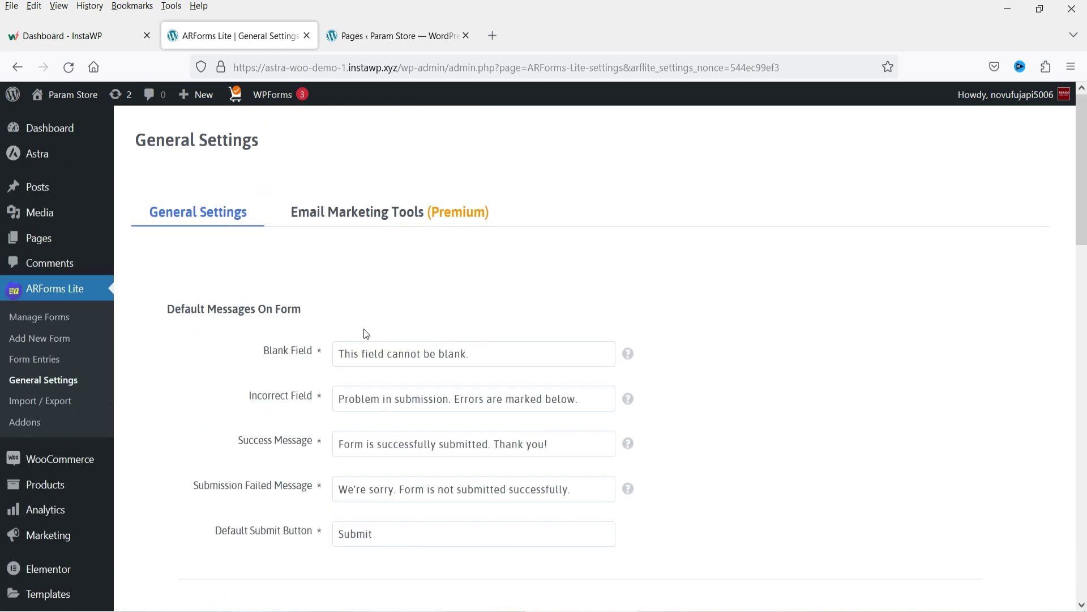
# - Open the Email Marketing Tools settings and examine the available integrations, from AWeber and MailChimp to ConvertKit and HubSpot
pyautogui.click(362, 213)
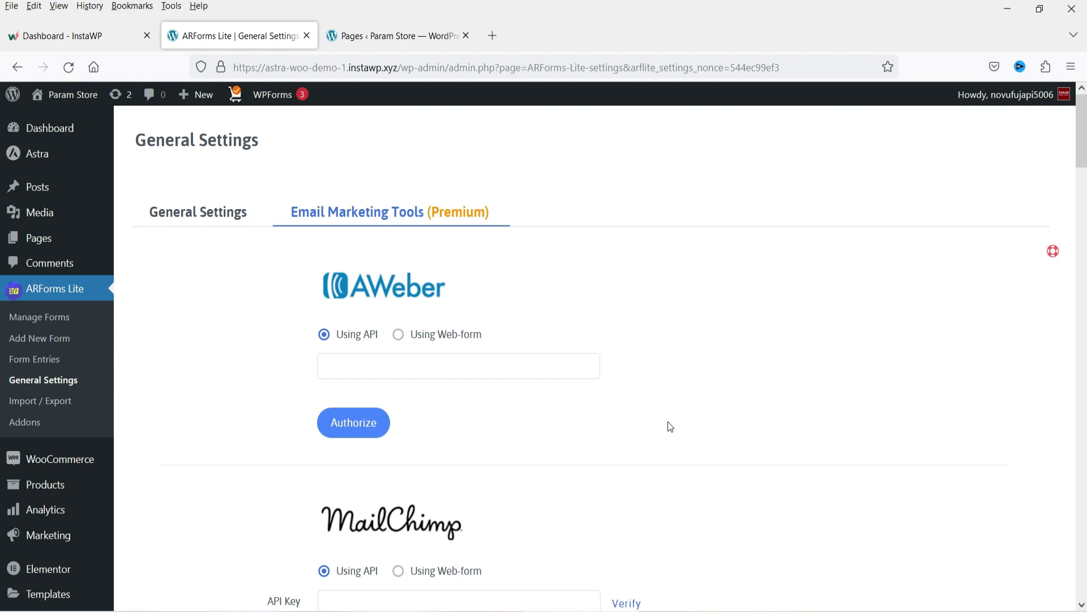
pyautogui.scroll(-7, 668, 423)
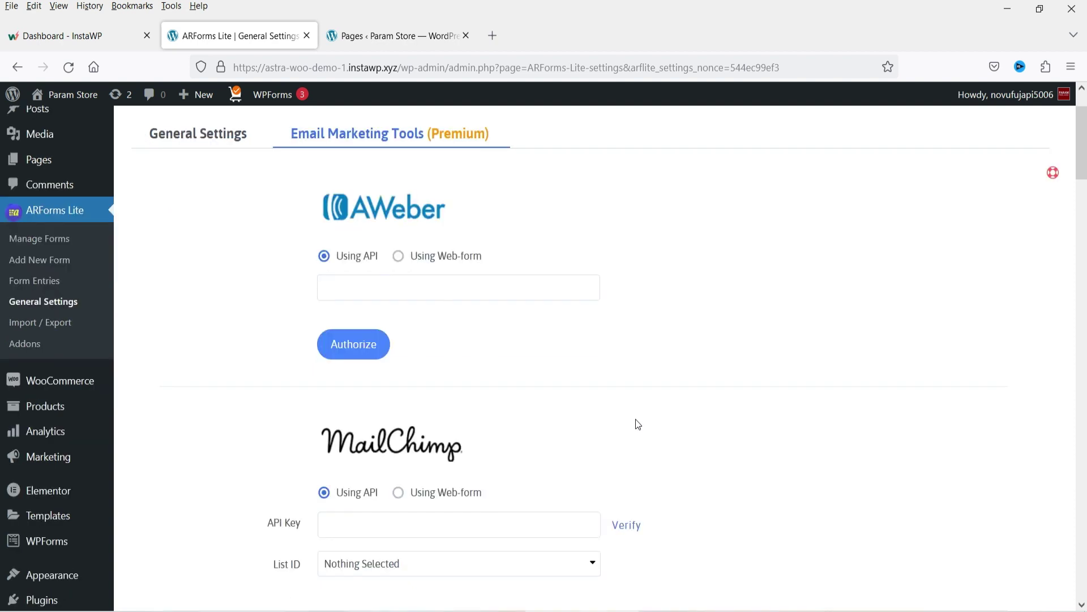
pyautogui.scroll(1, 687, 396)
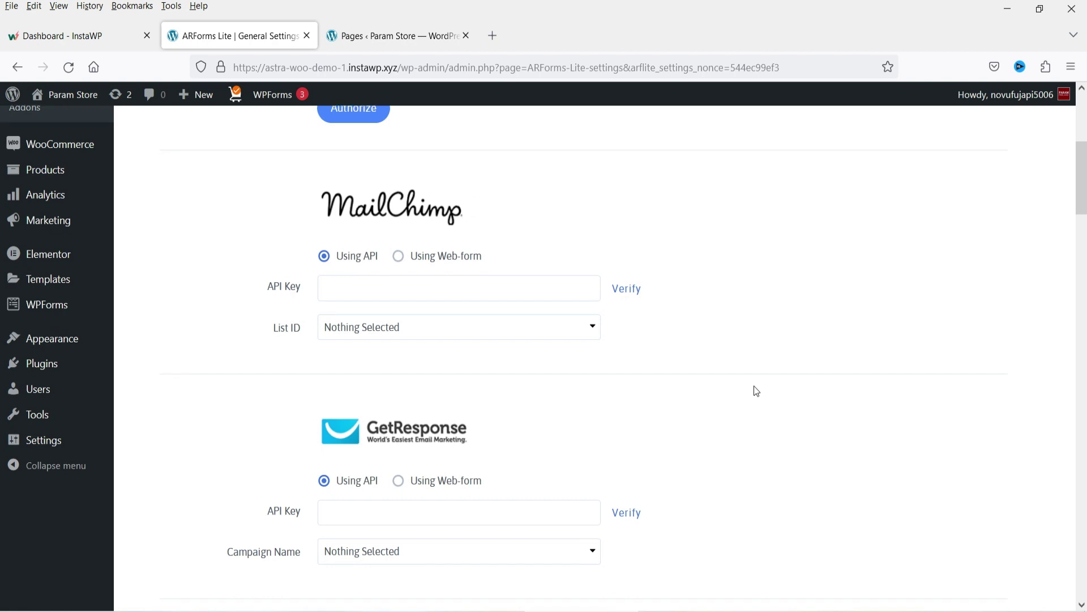
pyautogui.scroll(-10, 754, 391)
pyautogui.scroll(-4, 734, 398)
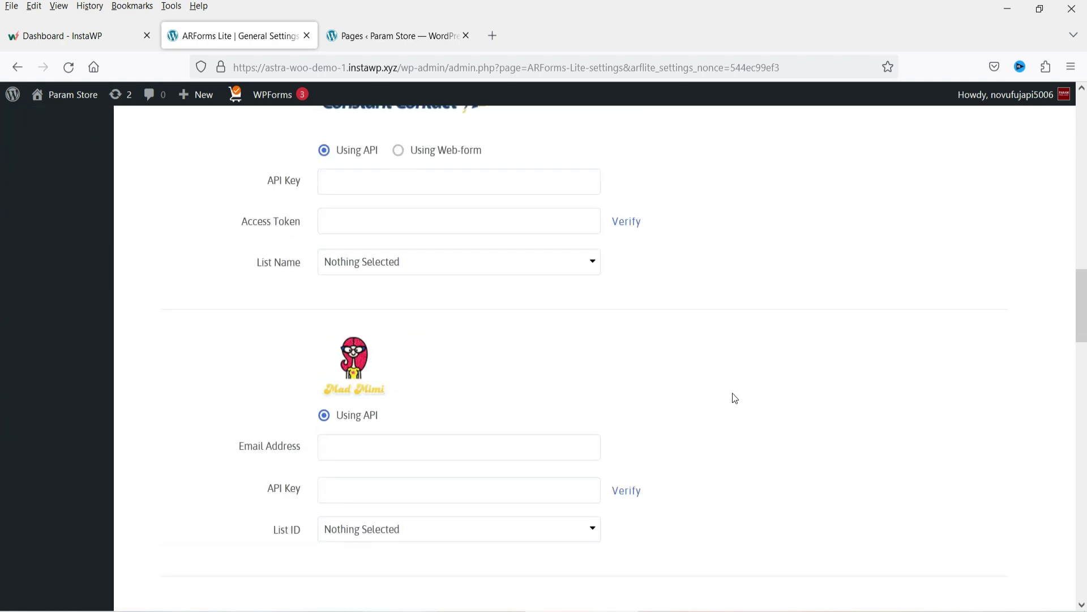
pyautogui.scroll(-14, 735, 398)
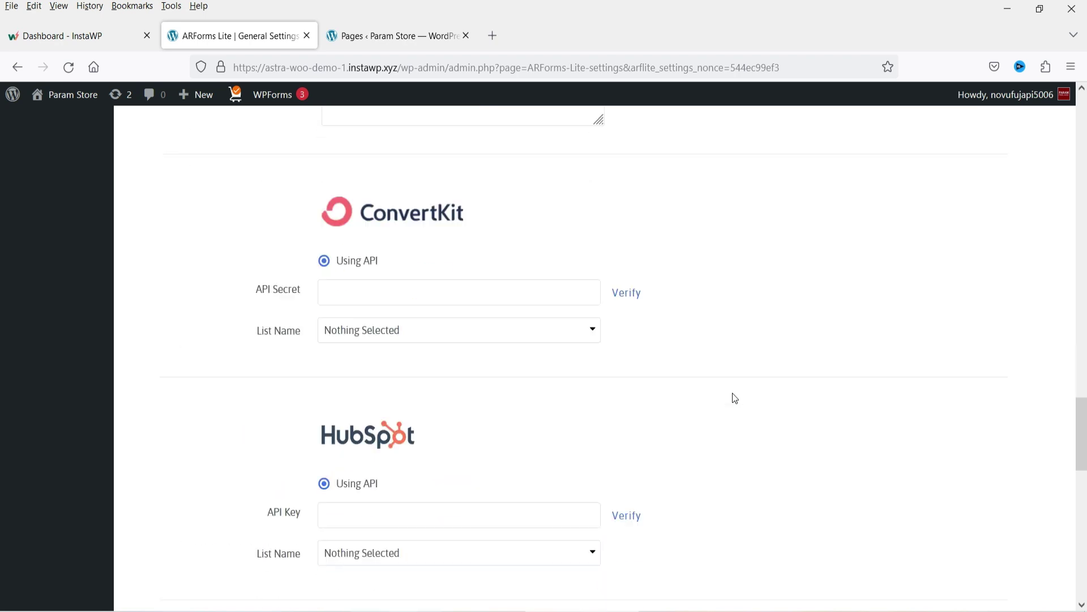
# - Start a new blank form from Manage Forms and title it "Simple form 1"
pyautogui.scroll(-8, 734, 398)
pyautogui.scroll(20, 733, 398)
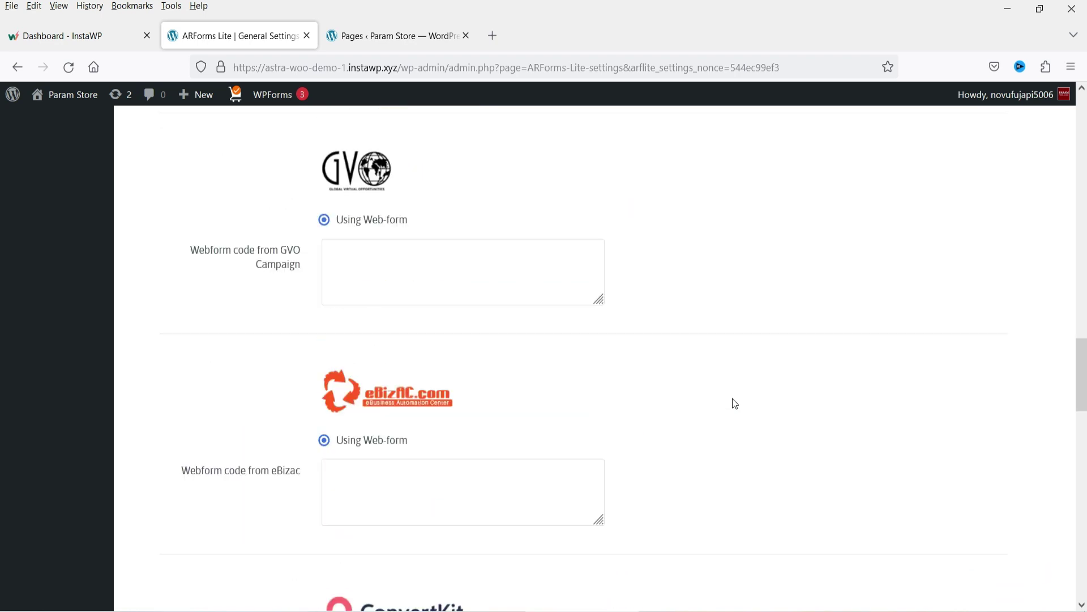
pyautogui.click(40, 316)
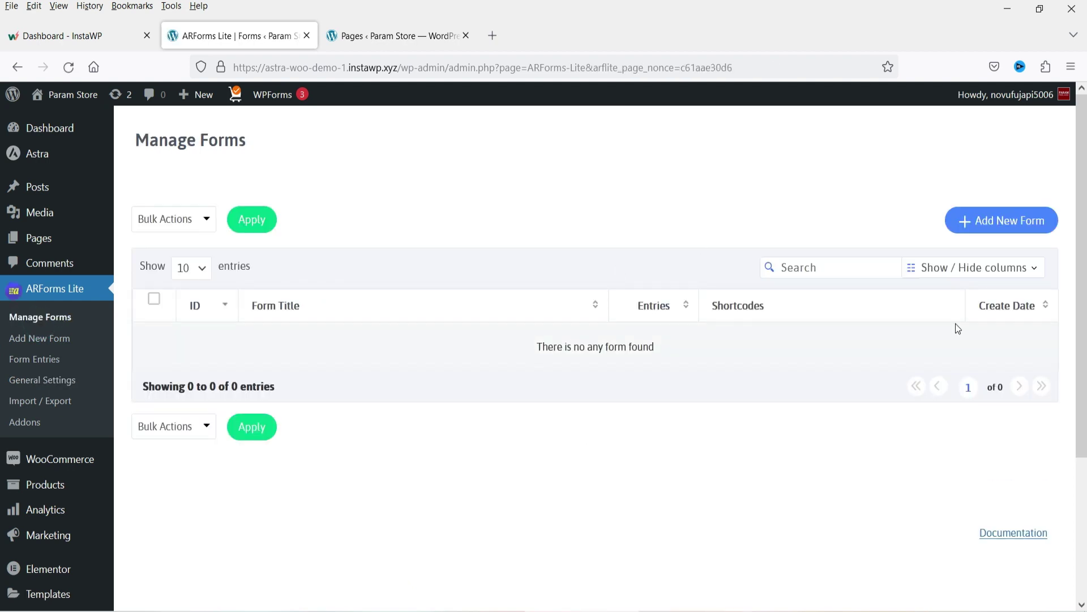
pyautogui.click(1009, 222)
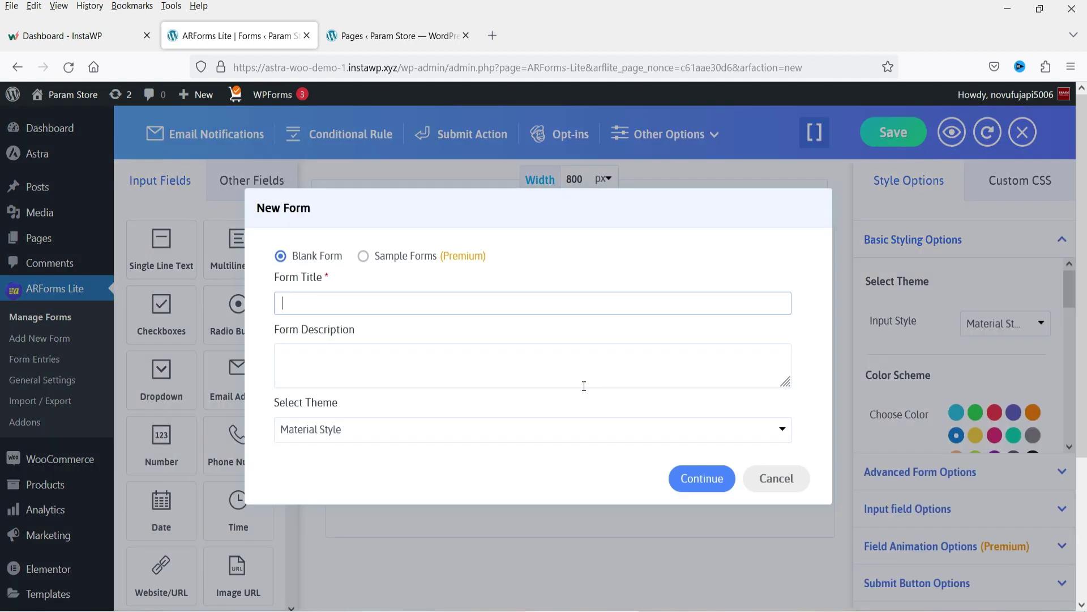
pyautogui.write('Simple f')
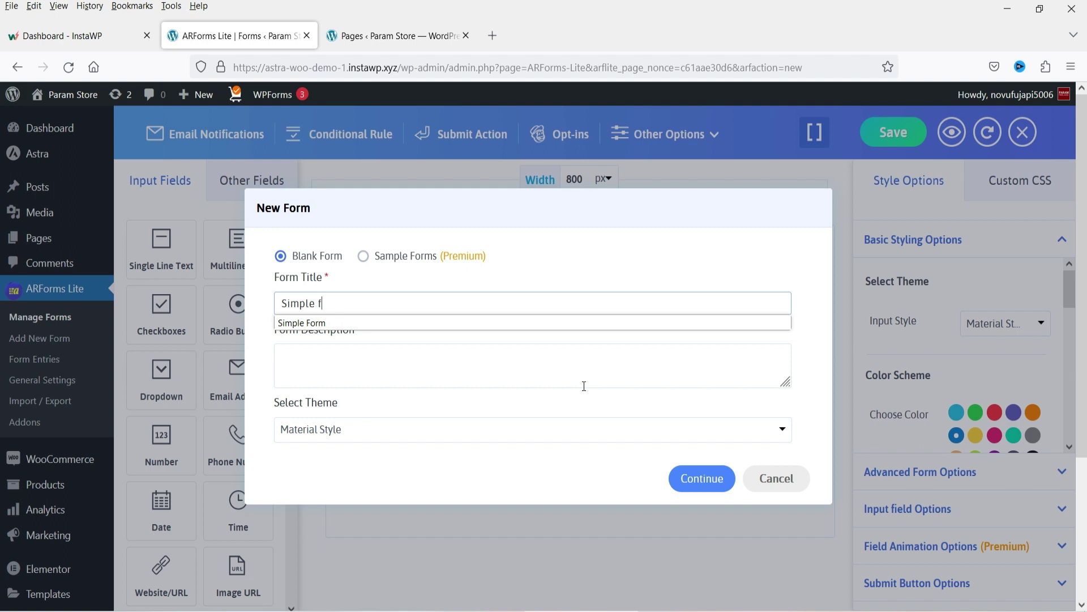
pyautogui.write('orm 1')
pyautogui.press('Tab')
# - Enter the form description "Please fill in the form" and create the form with the Material Style theme
pyautogui.click(358, 366)
pyautogui.write('Please')
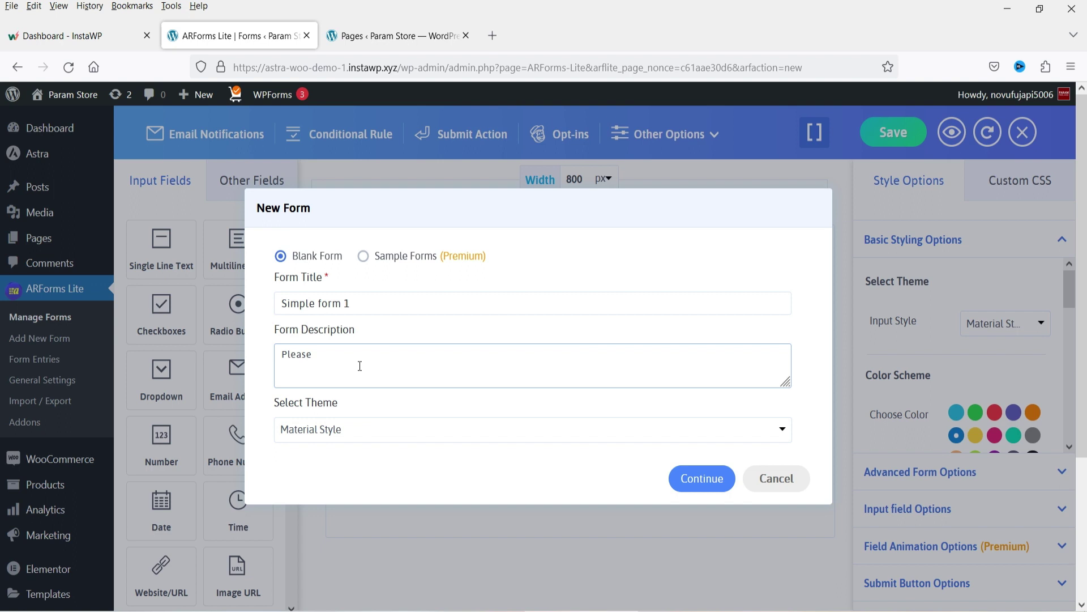
pyautogui.write(' fill in the form')
pyautogui.click(339, 356)
pyautogui.write('in')
pyautogui.click(708, 483)
pyautogui.click(707, 484)
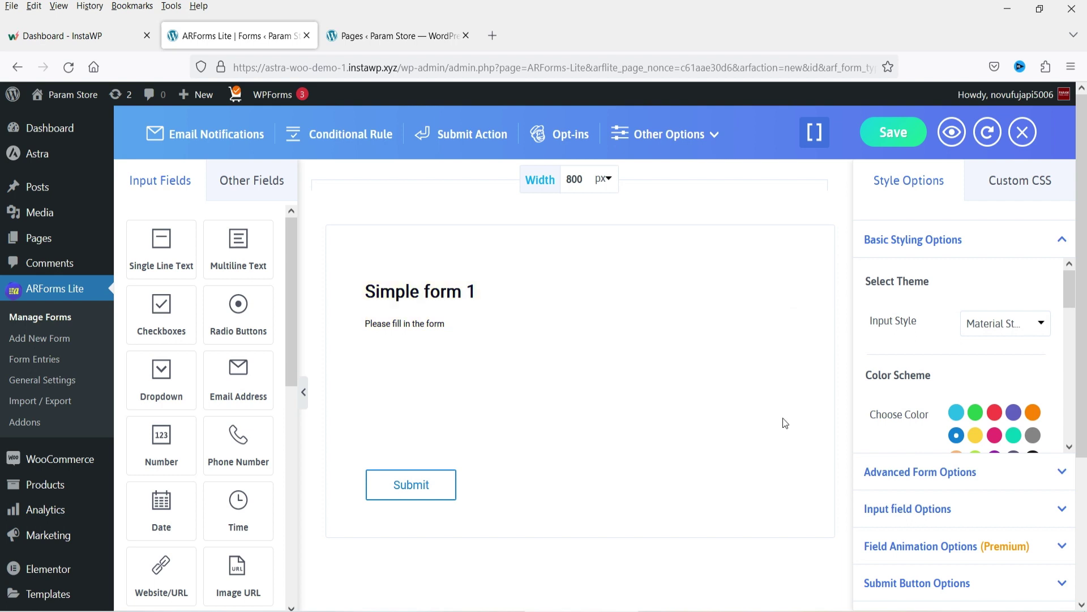
# - Switch the display of the form's title and description off and back on in the advanced form options
pyautogui.click(952, 474)
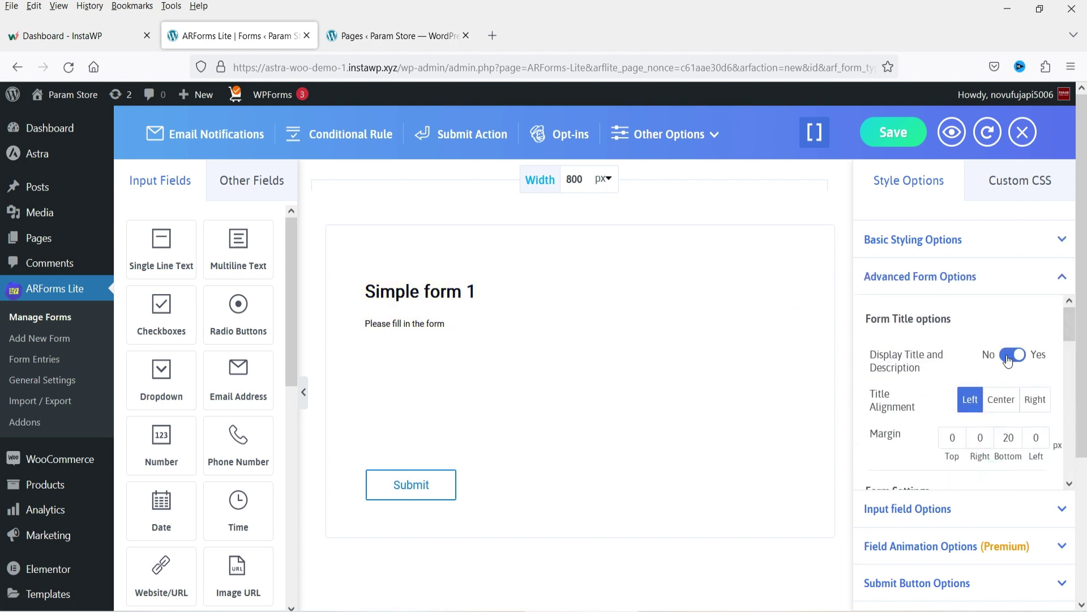
pyautogui.click(1008, 361)
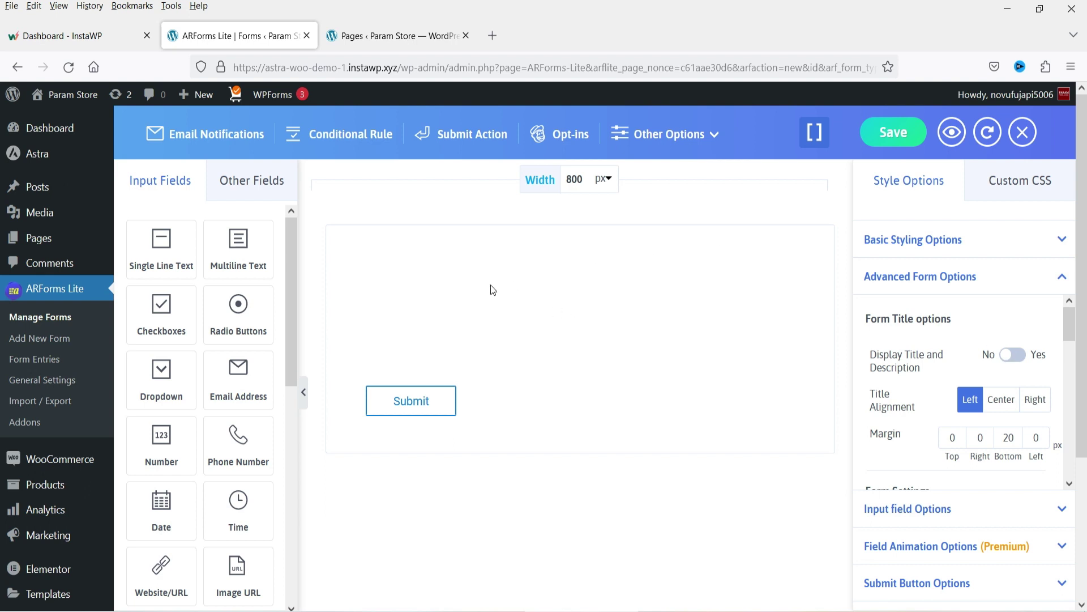
pyautogui.click(1012, 357)
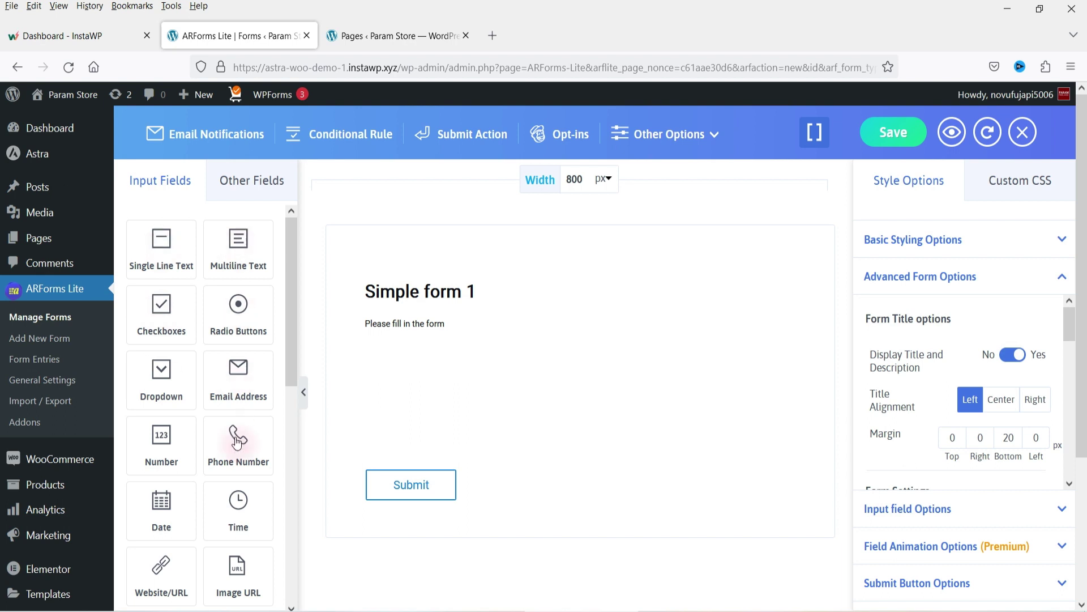
# - Add a single line text field in a two-column row and place a second single line text field beside it
pyautogui.moveTo(161, 250); pyautogui.dragTo(427, 340)
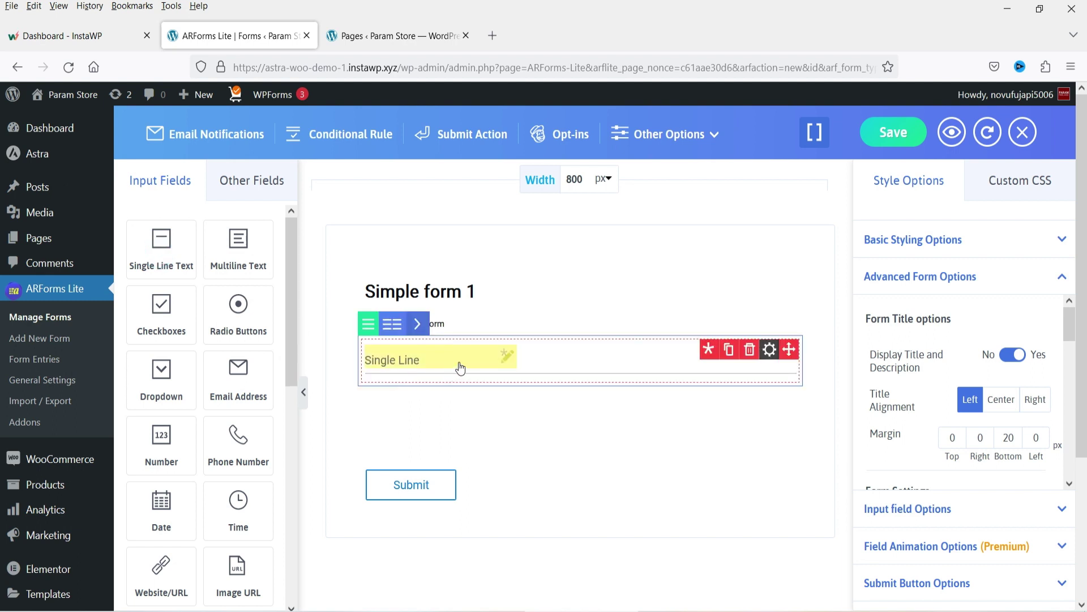
pyautogui.click(391, 325)
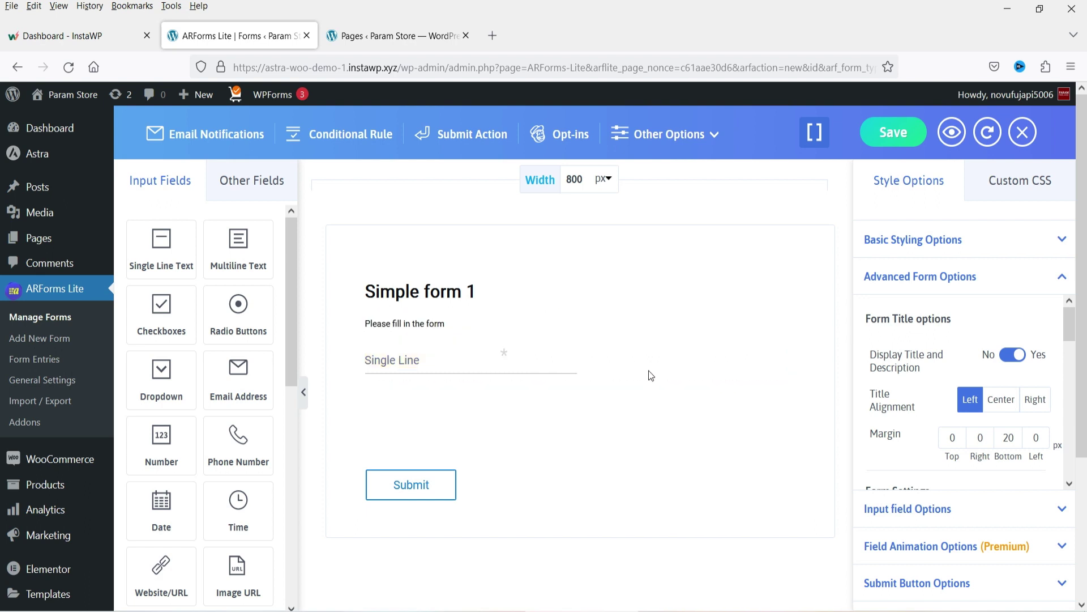
pyautogui.moveTo(171, 255); pyautogui.dragTo(640, 364)
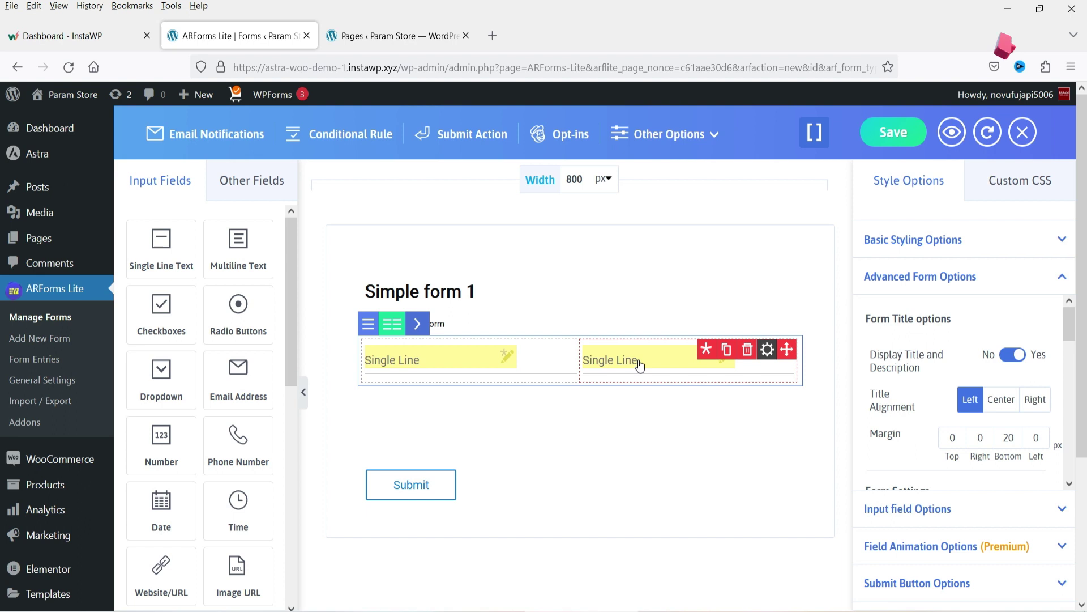
# - Label the two text fields "First Name" and "Last Name" and mark both as compulsory
pyautogui.doubleClick(426, 363)
pyautogui.write('First Name')
pyautogui.doubleClick(603, 361)
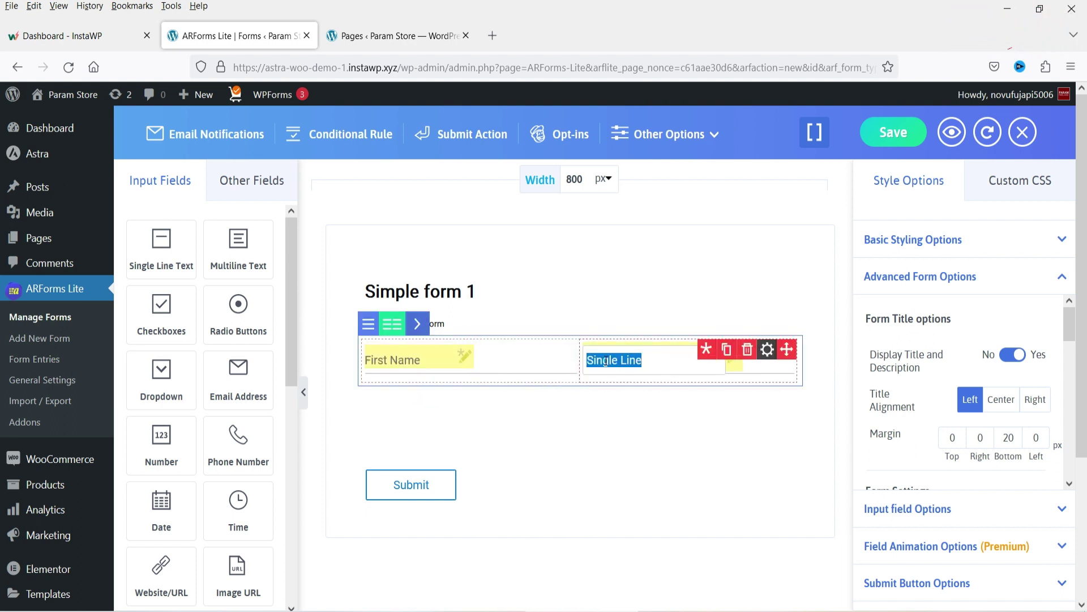
pyautogui.write('Last Name')
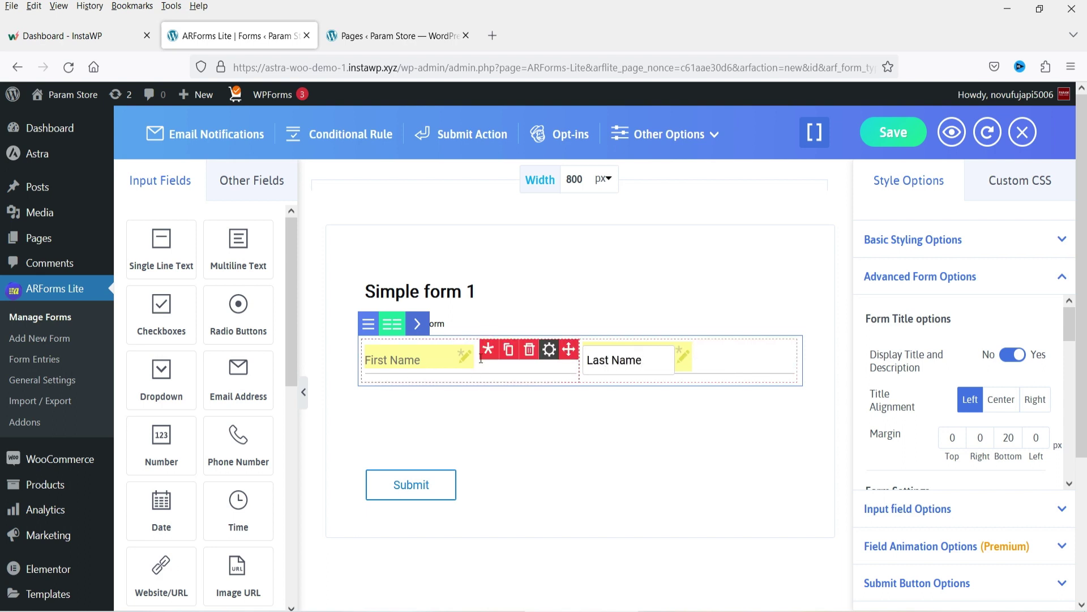
pyautogui.click(486, 351)
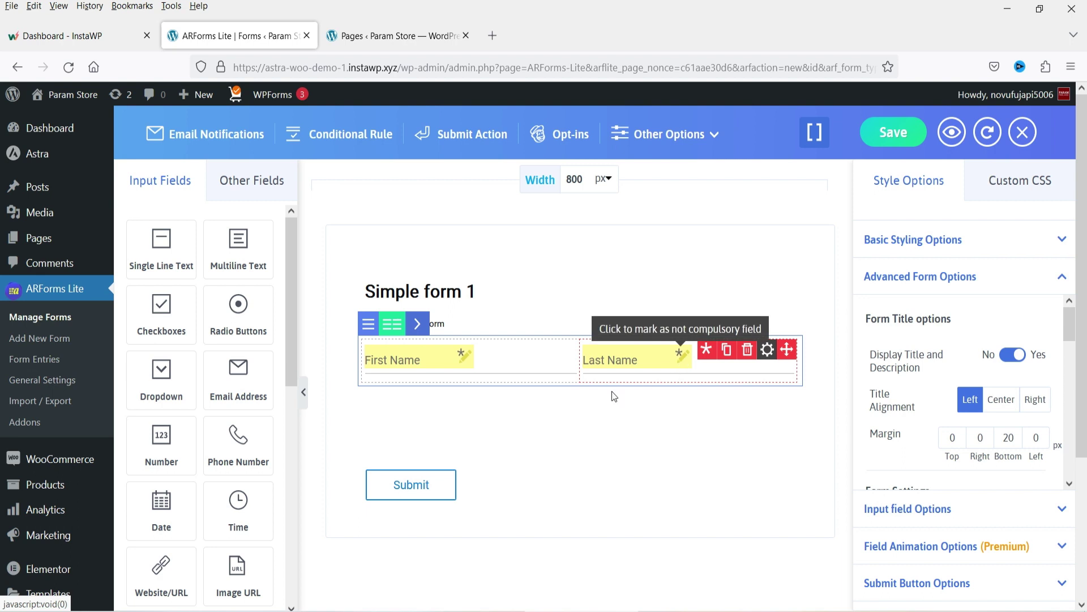
# - Set the placeholder text of the First Name field to "First Name" in its field settings
pyautogui.click(550, 350)
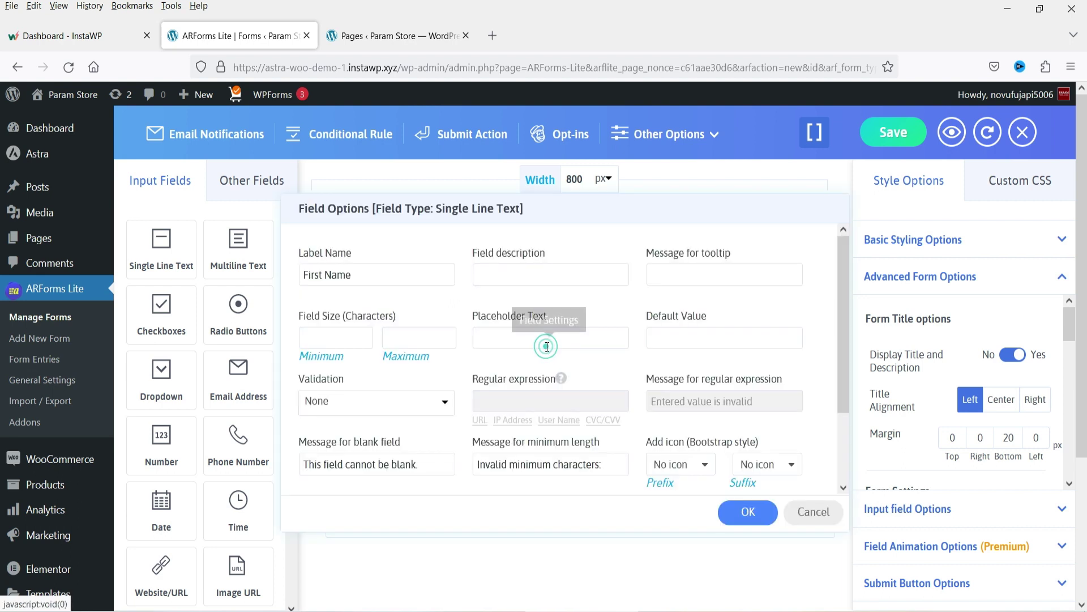
pyautogui.tripleClick(395, 279)
pyautogui.hotkey('ctrl', 'c')
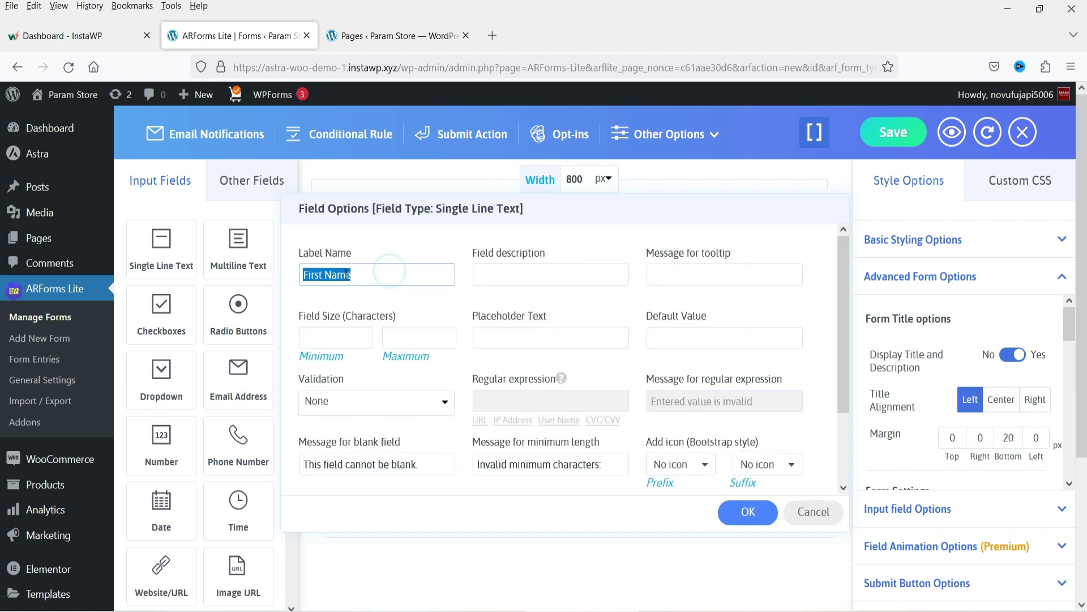
pyautogui.click(492, 342)
pyautogui.hotkey('ctrl', 'v')
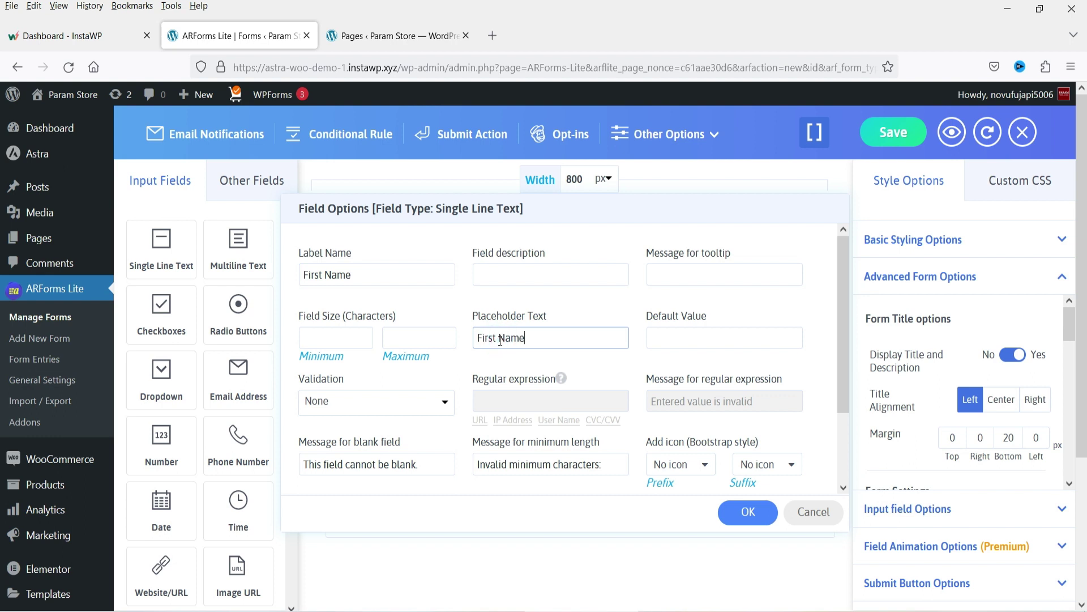
# - Find a user icon, set it as the First Name field's prefix icon, and apply the field options
pyautogui.click(675, 469)
pyautogui.click(622, 167)
pyautogui.write('user')
pyautogui.click(449, 270)
pyautogui.click(650, 509)
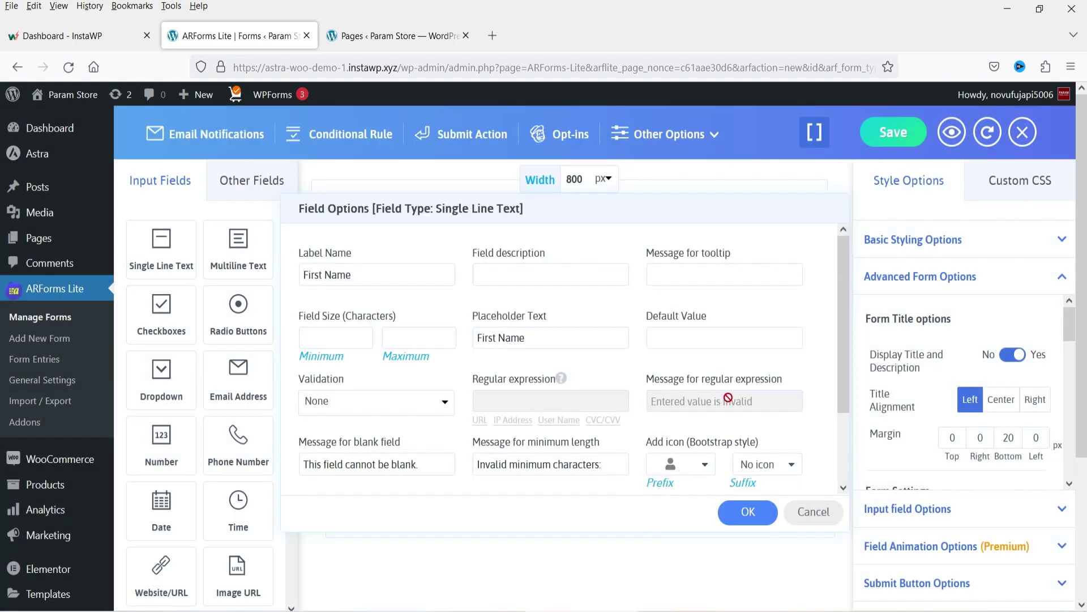
pyautogui.click(505, 273)
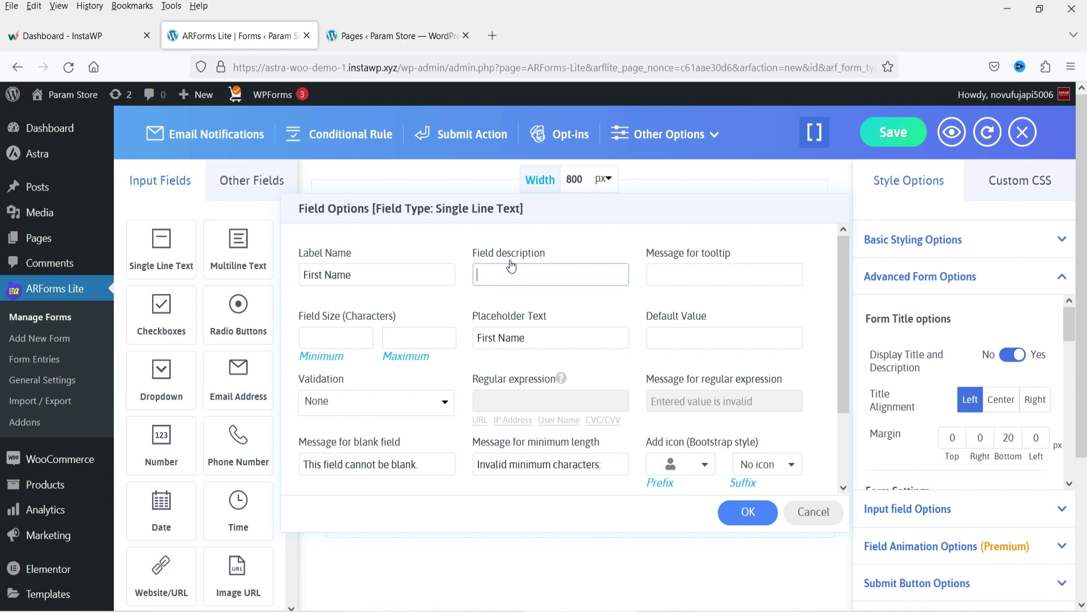
pyautogui.click(751, 514)
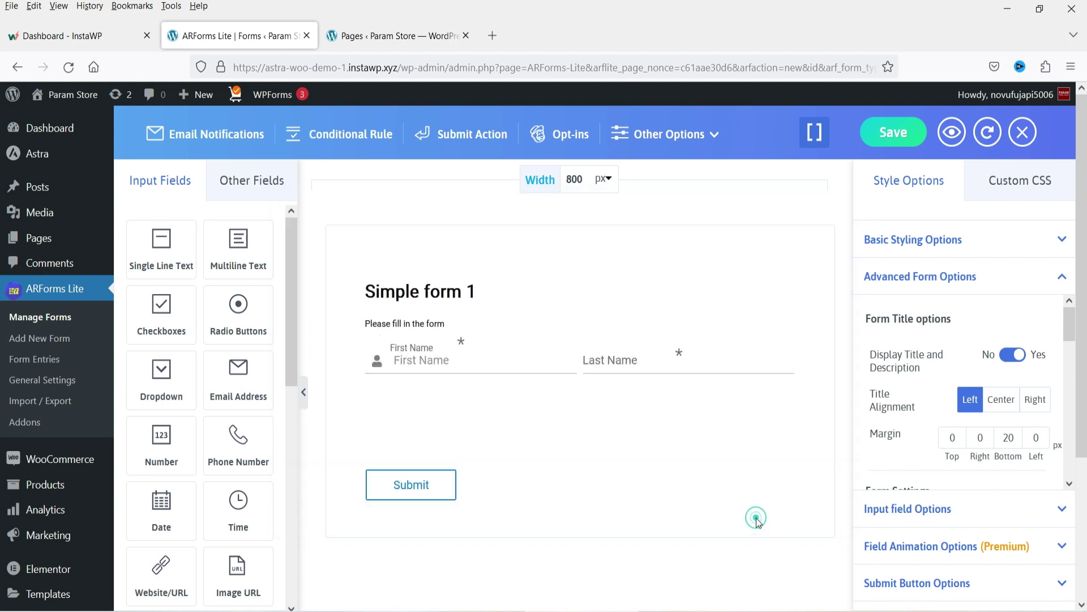
# - Set the placeholder text of the Last Name field to "Last Name" in its field settings
pyautogui.moveTo(376, 369)
pyautogui.moveTo(622, 367)
pyautogui.click(766, 354)
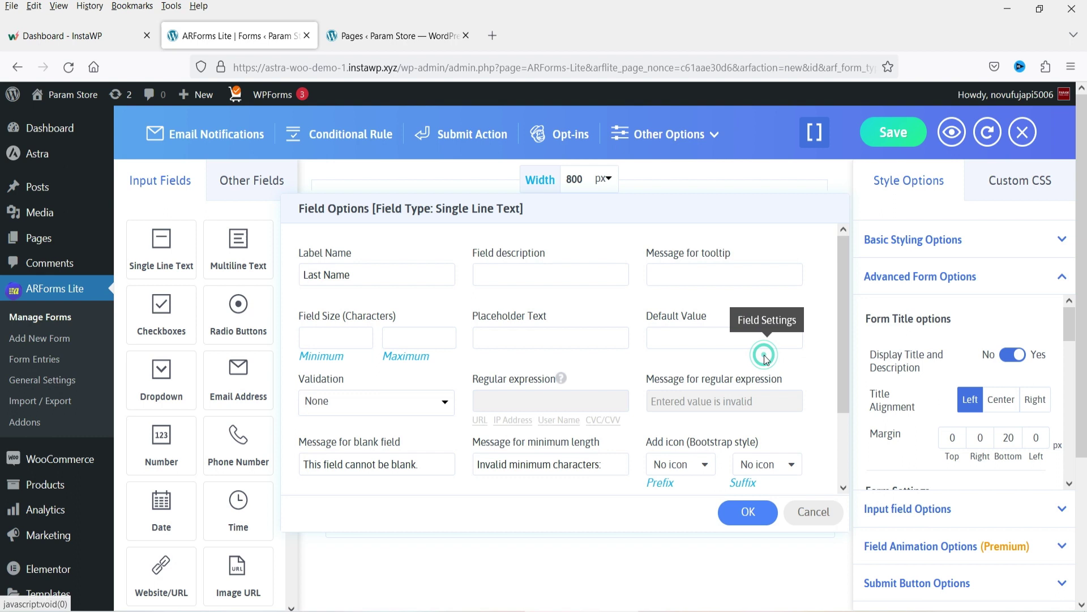
pyautogui.tripleClick(409, 275)
pyautogui.hotkey('ctrl', 'c')
pyautogui.click(519, 340)
pyautogui.hotkey('ctrl', 'v')
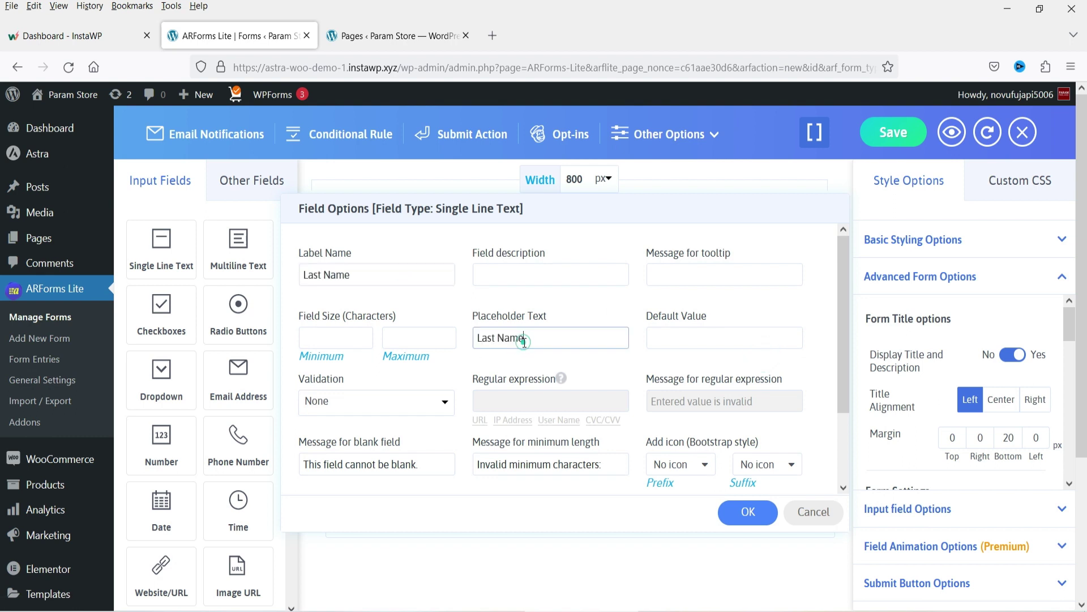
# - Set the solid user icon as the Last Name field's prefix and apply the field options
pyautogui.click(672, 464)
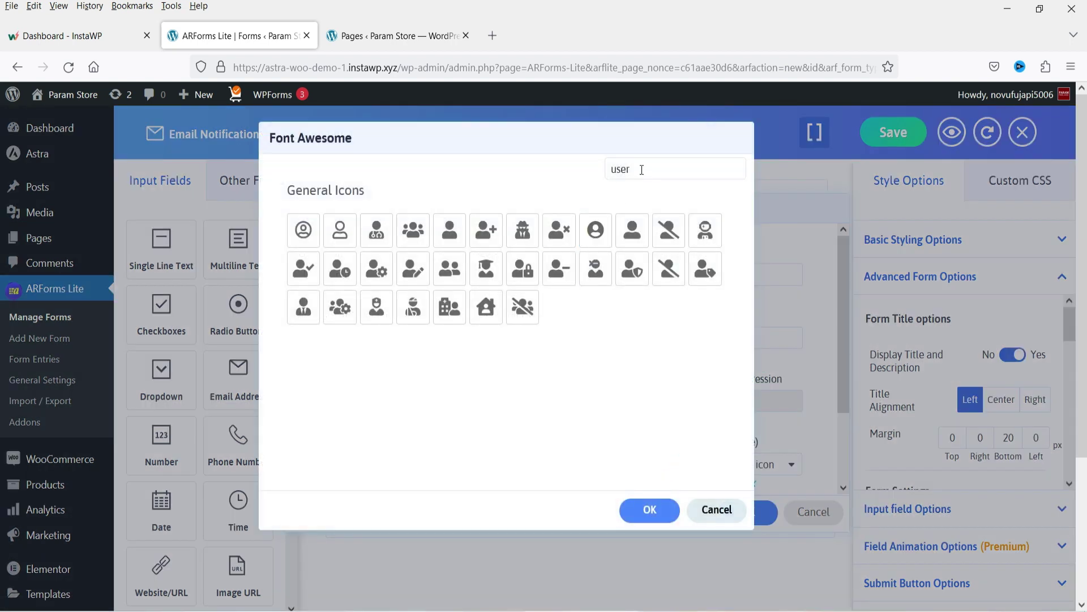
pyautogui.click(640, 169)
pyautogui.click(449, 229)
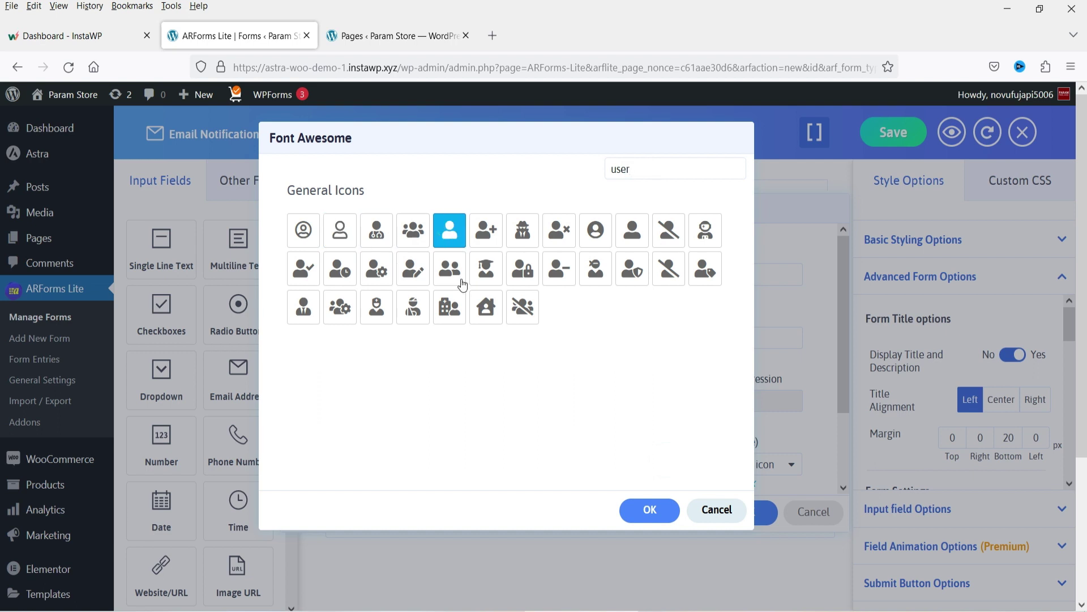
pyautogui.click(649, 513)
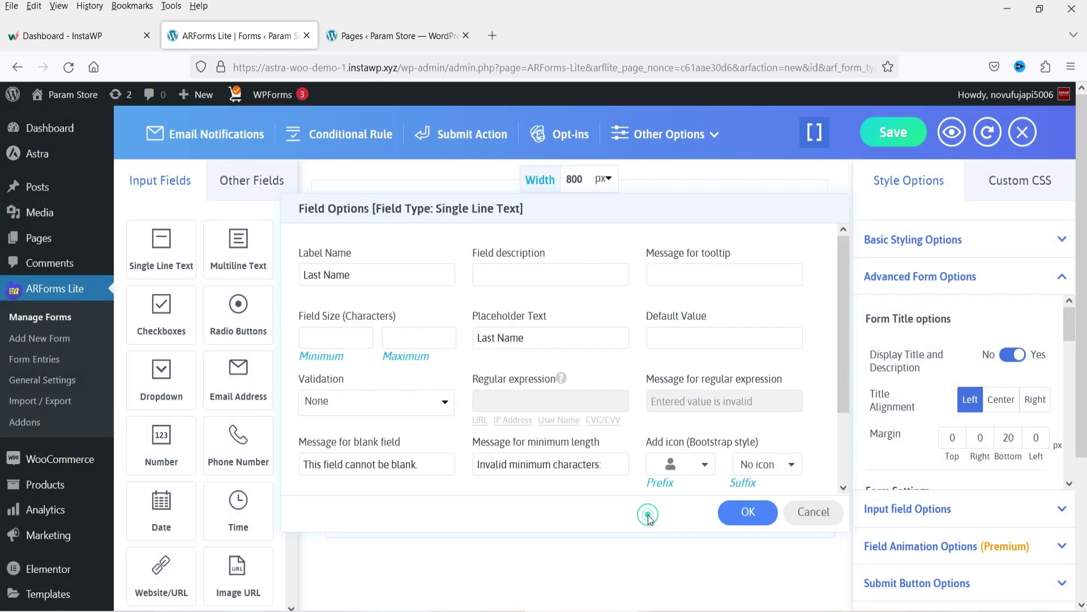
pyautogui.click(747, 512)
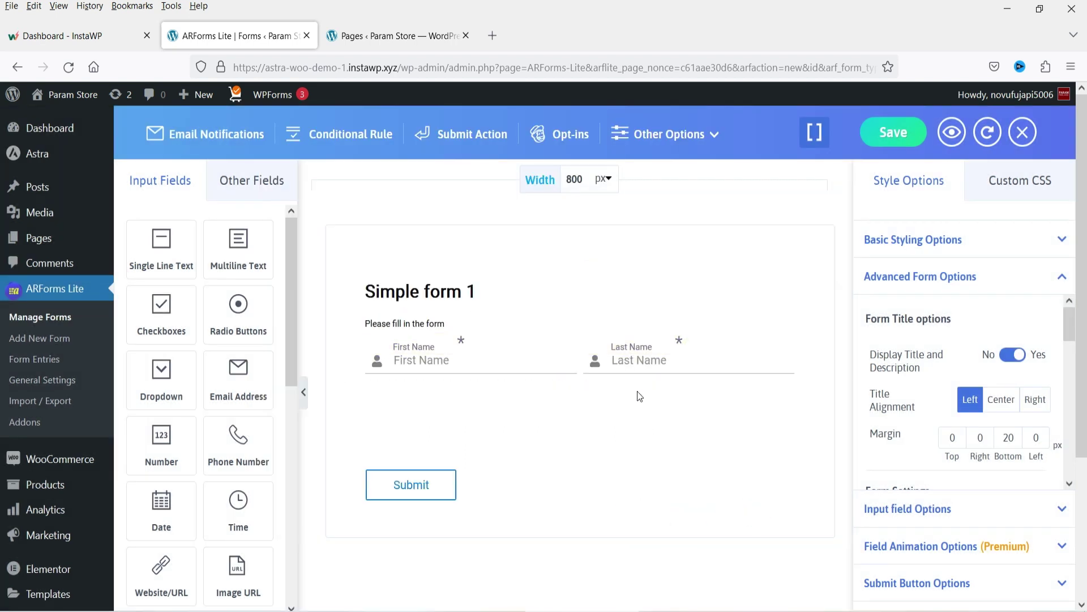
# - Add an Email Address field below the name fields and mark it as compulsory
pyautogui.moveTo(237, 371); pyautogui.dragTo(533, 426)
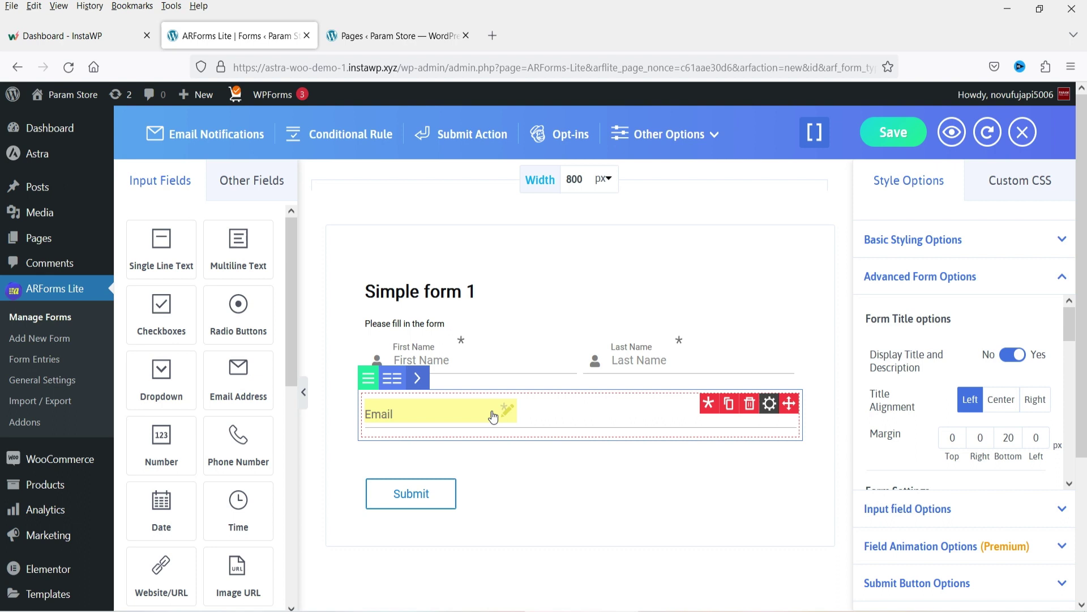
pyautogui.click(708, 404)
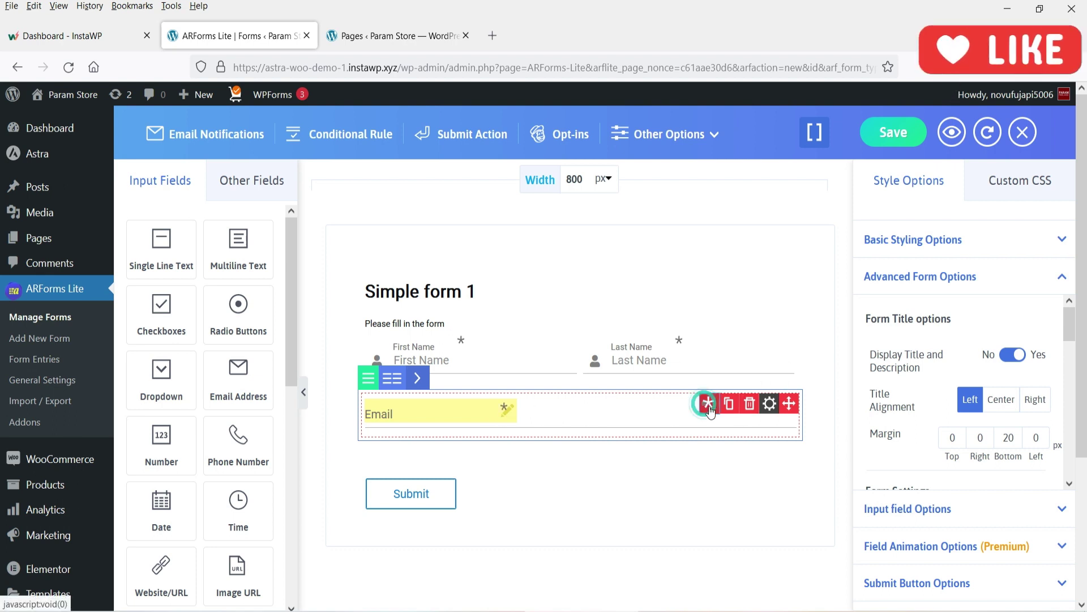
# - Try the Confirm Email option on the Email field, then reopen the field settings and switch it off
pyautogui.click(770, 404)
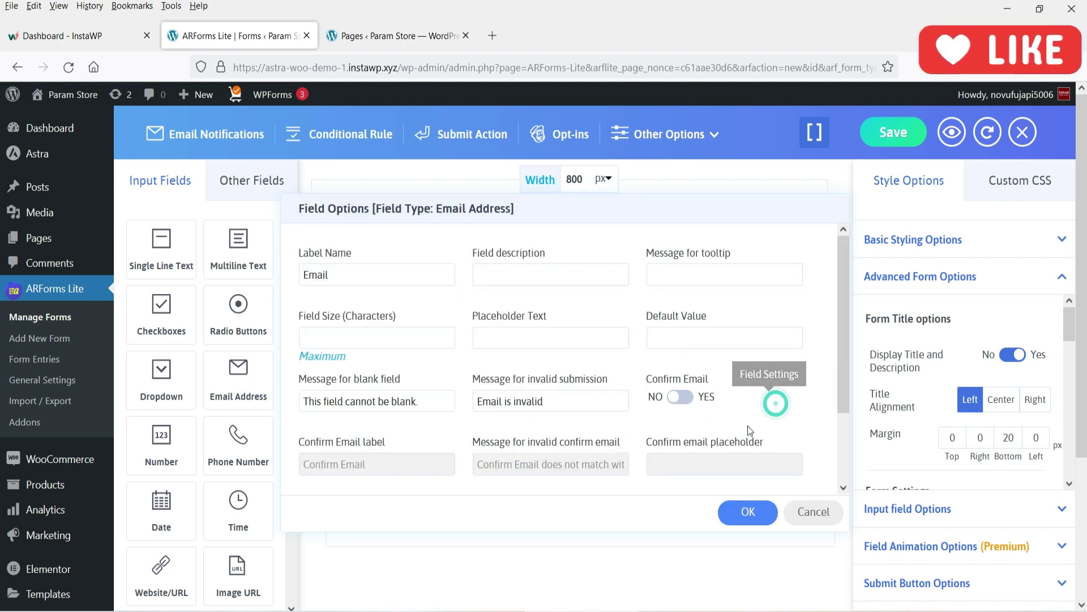
pyautogui.click(682, 404)
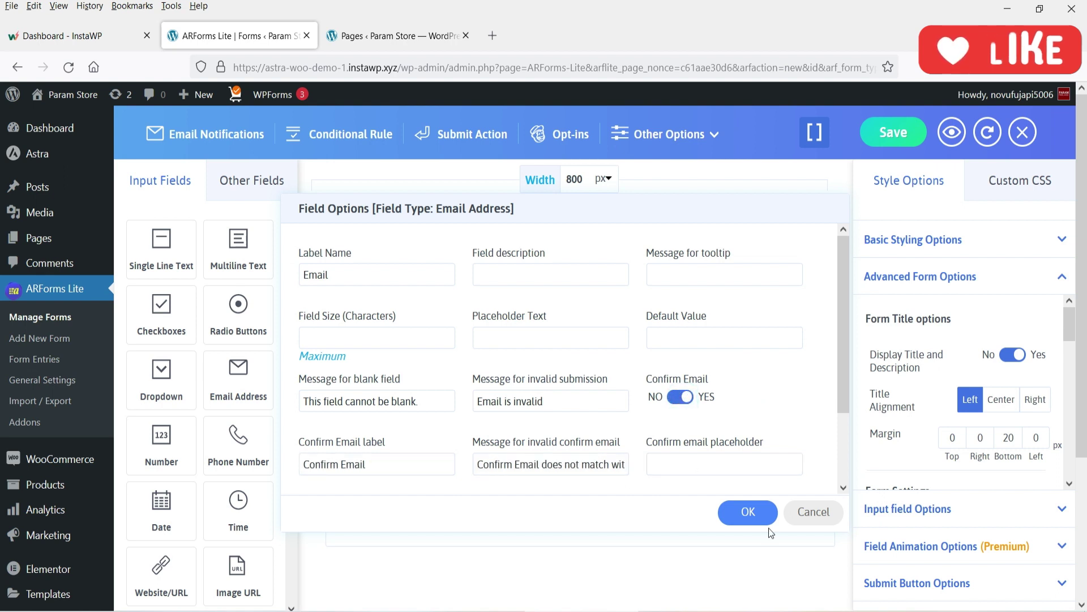
pyautogui.click(749, 514)
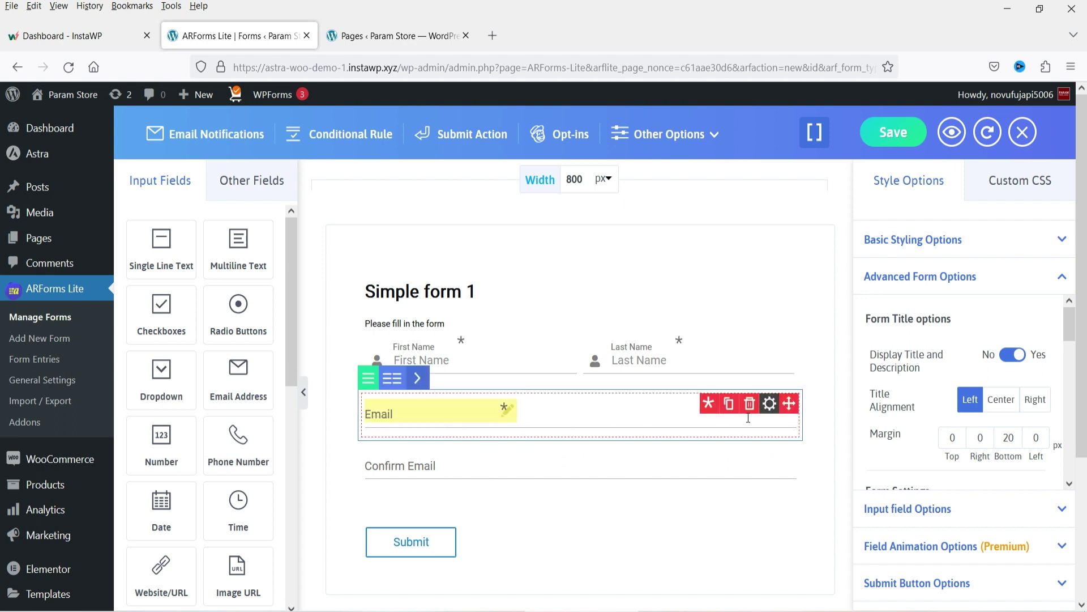
pyautogui.click(769, 403)
pyautogui.click(672, 401)
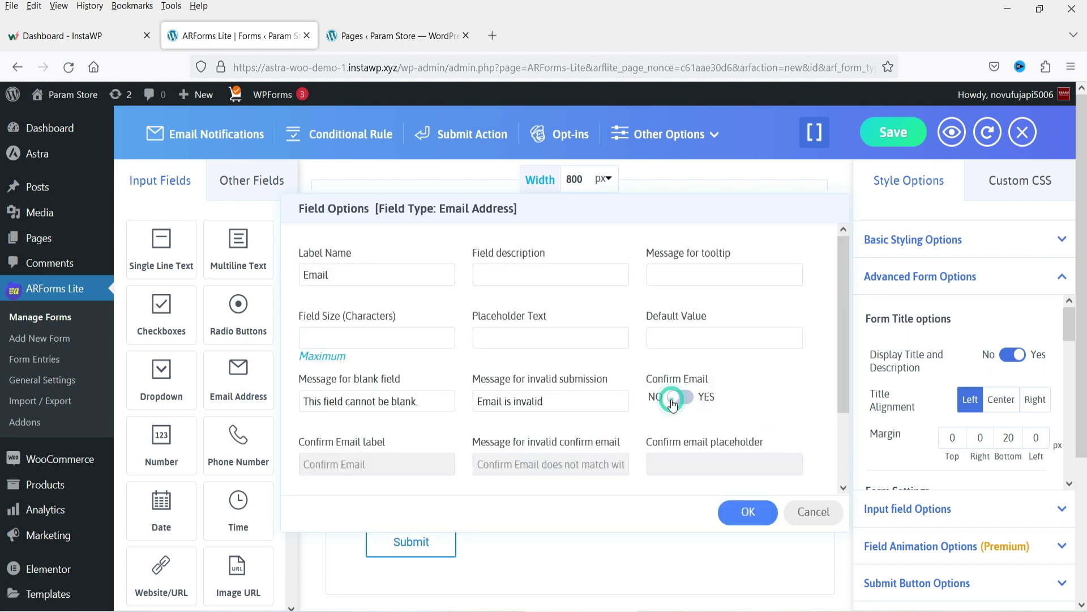
# - Set the envelope icon as the Email field's prefix
pyautogui.scroll(-2, 672, 425)
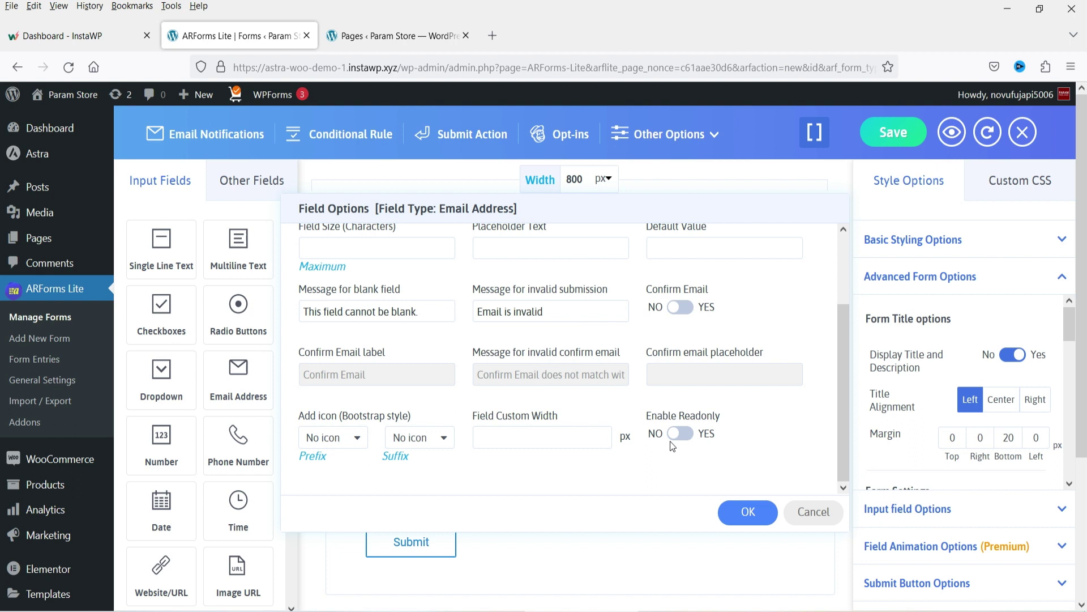
pyautogui.click(333, 437)
pyautogui.write('email')
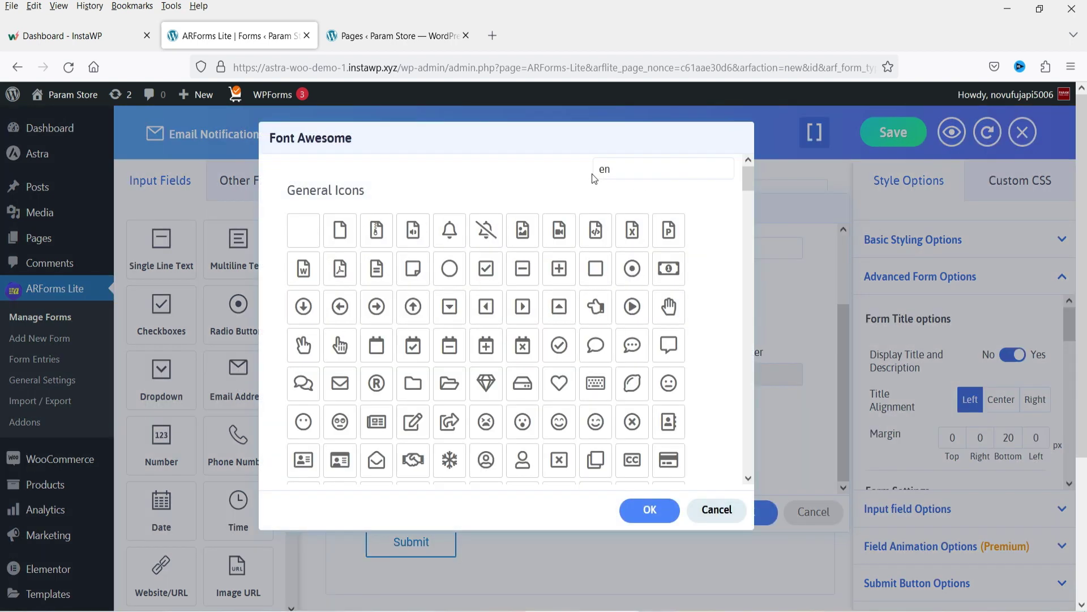
pyautogui.click(305, 235)
pyautogui.click(646, 510)
# - Set the Email field's placeholder text to "Email" and apply the field options
pyautogui.scroll(2, 455, 340)
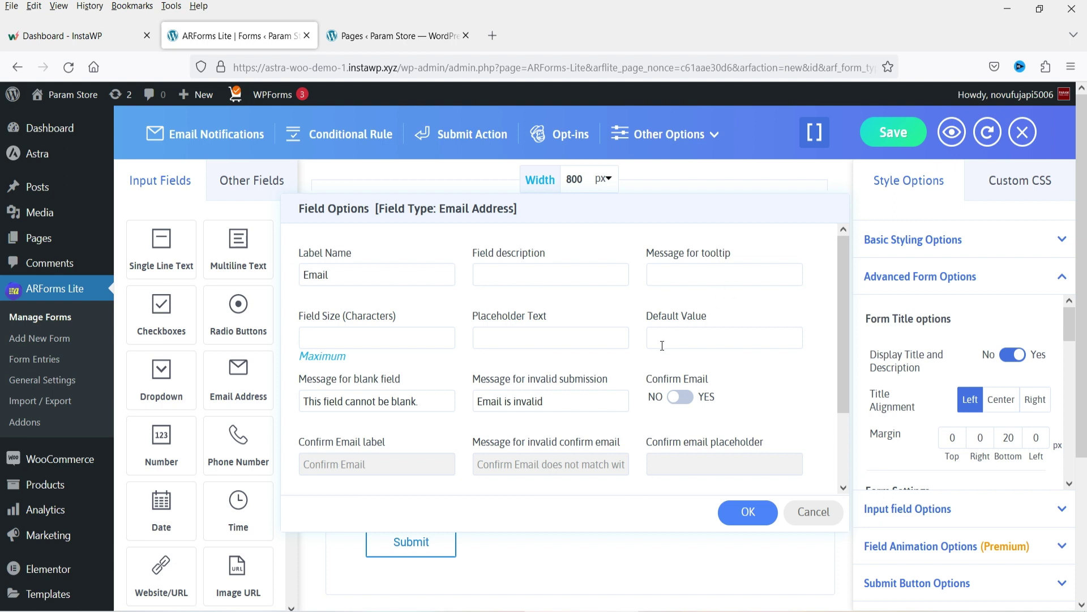
pyautogui.doubleClick(333, 270)
pyautogui.hotkey('ctrl', 'c')
pyautogui.click(518, 337)
pyautogui.hotkey('ctrl', 'v')
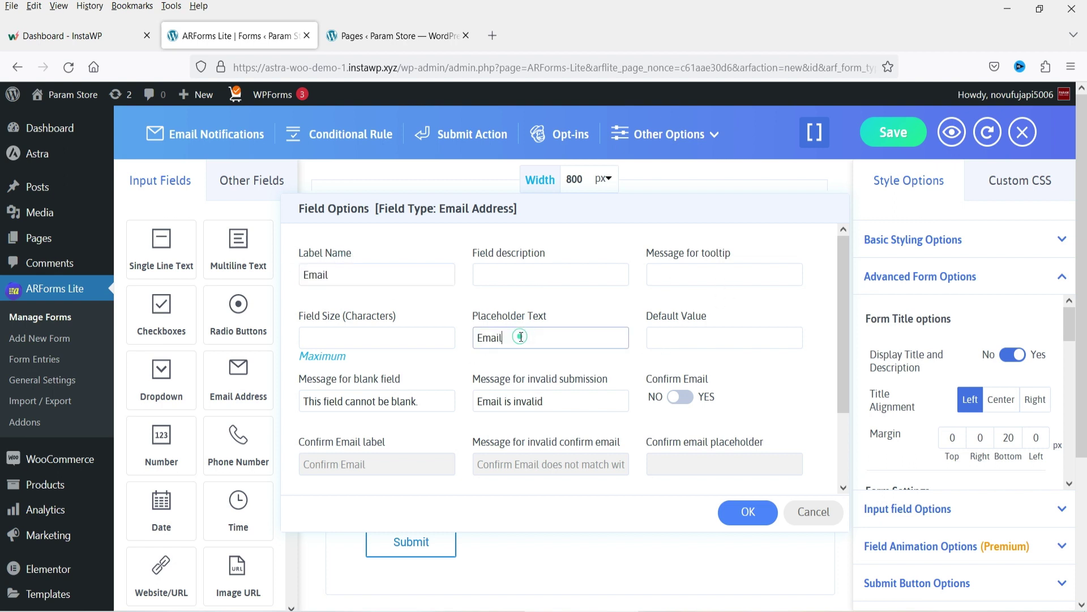
pyautogui.scroll(-2, 660, 324)
pyautogui.click(748, 511)
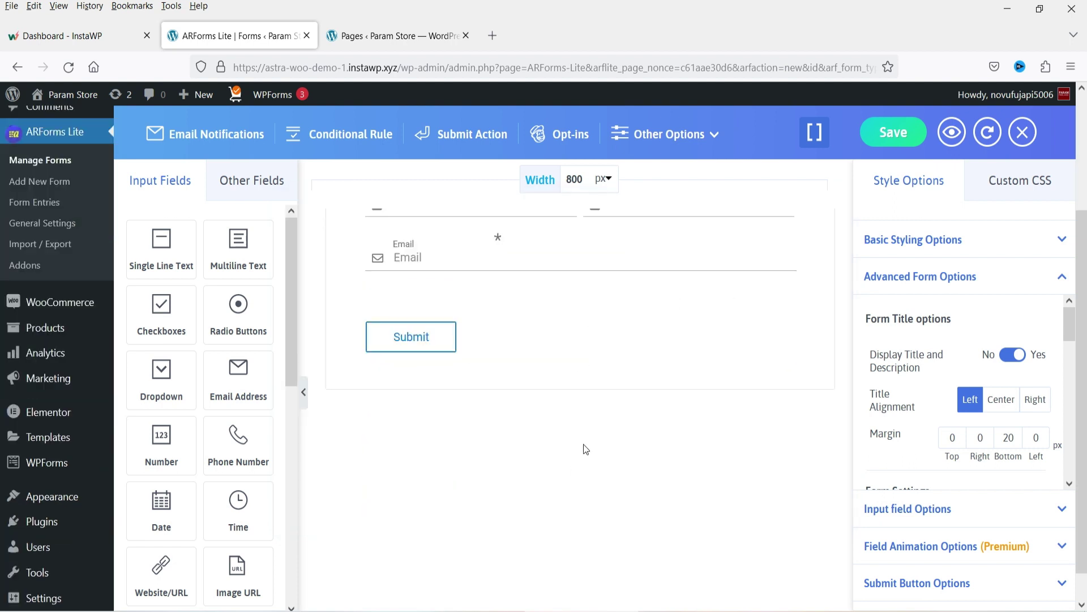
# - Add a compulsory Phone Number field below the Email field and set its placeholder text to "Phone"
pyautogui.moveTo(242, 438); pyautogui.dragTo(510, 309)
pyautogui.click(770, 299)
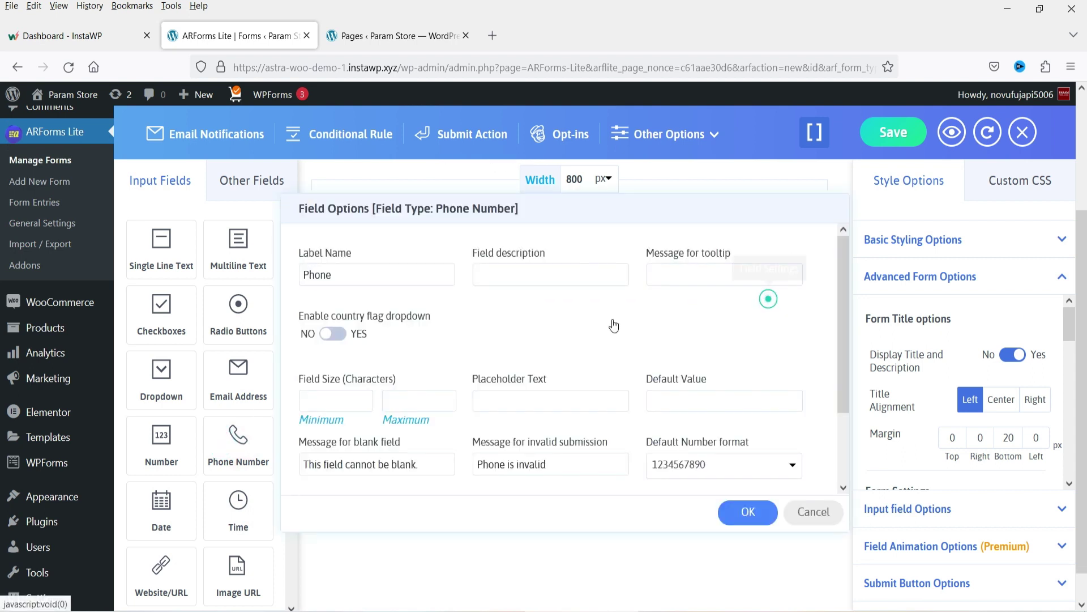
pyautogui.click(544, 396)
pyautogui.write('Phone')
pyautogui.scroll(-3, 544, 391)
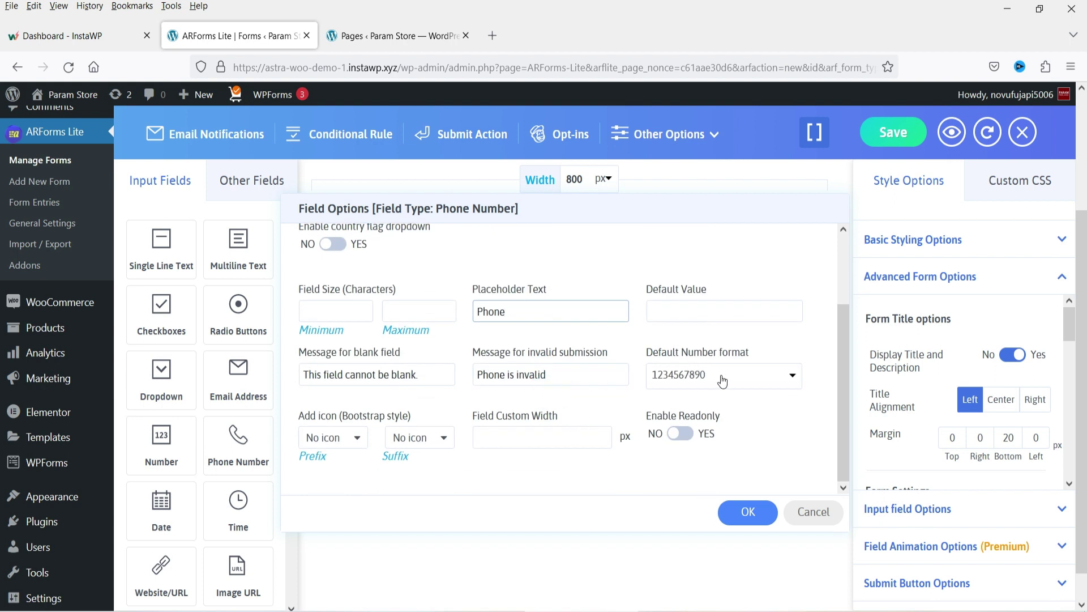
pyautogui.click(722, 379)
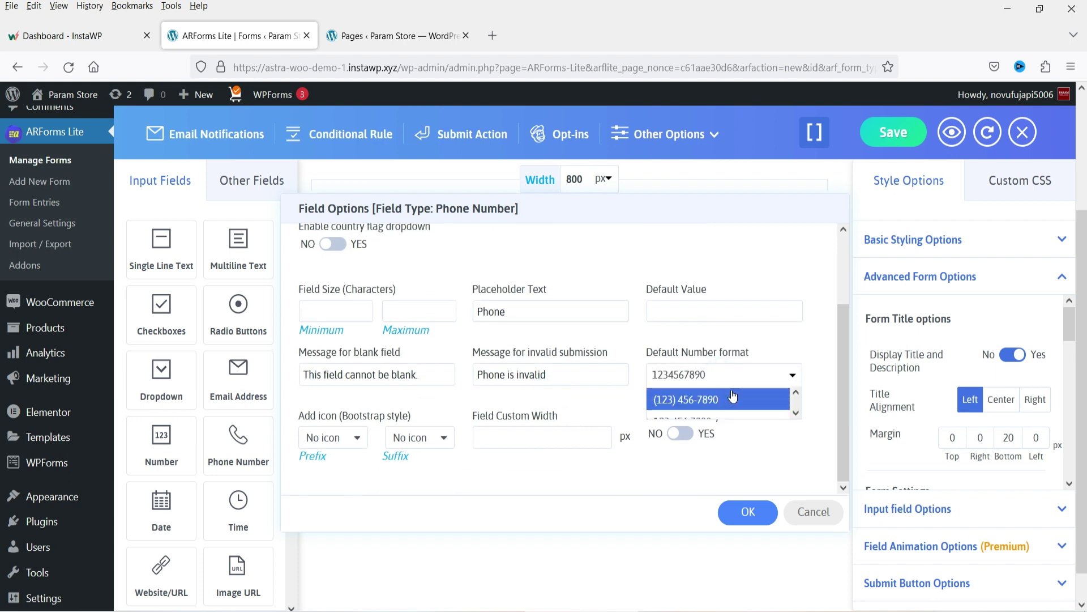
pyautogui.click(774, 405)
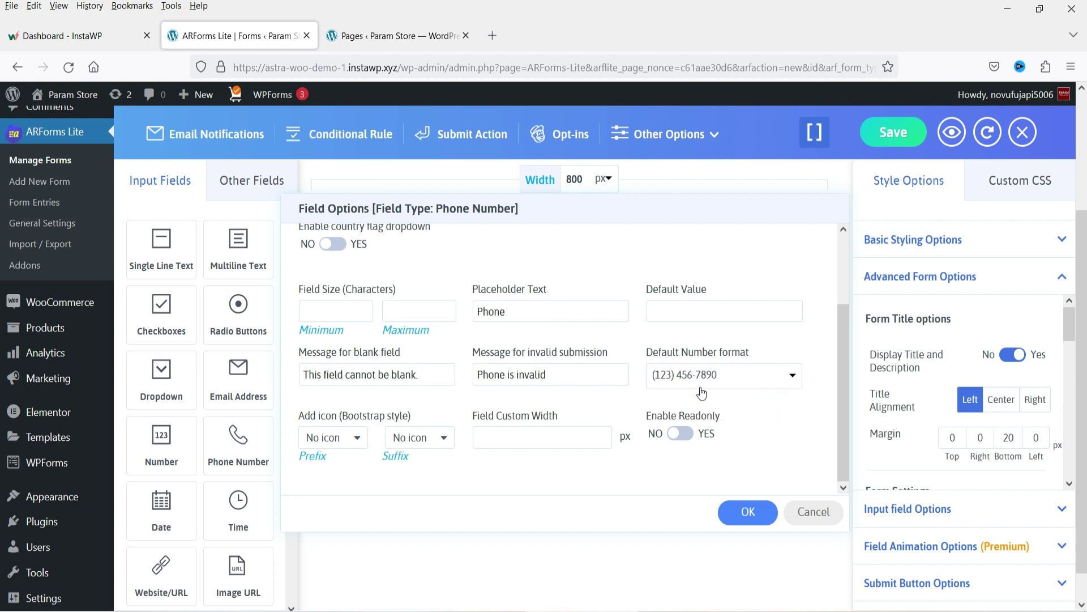
# - Enable the country flag dropdown for the Phone field and deselect all countries
pyautogui.scroll(2, 315, 371)
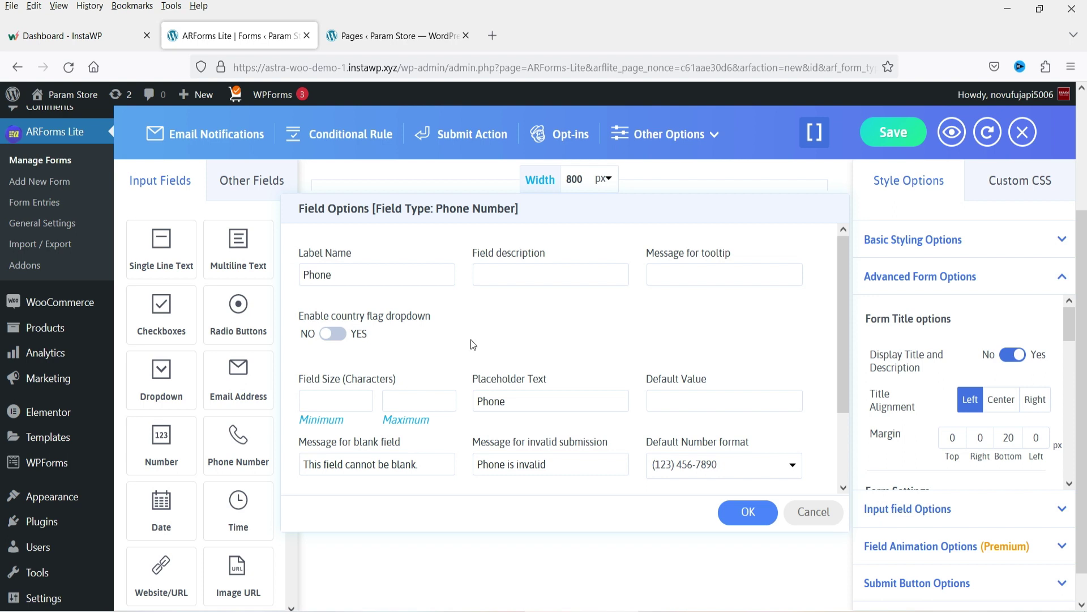
pyautogui.click(335, 335)
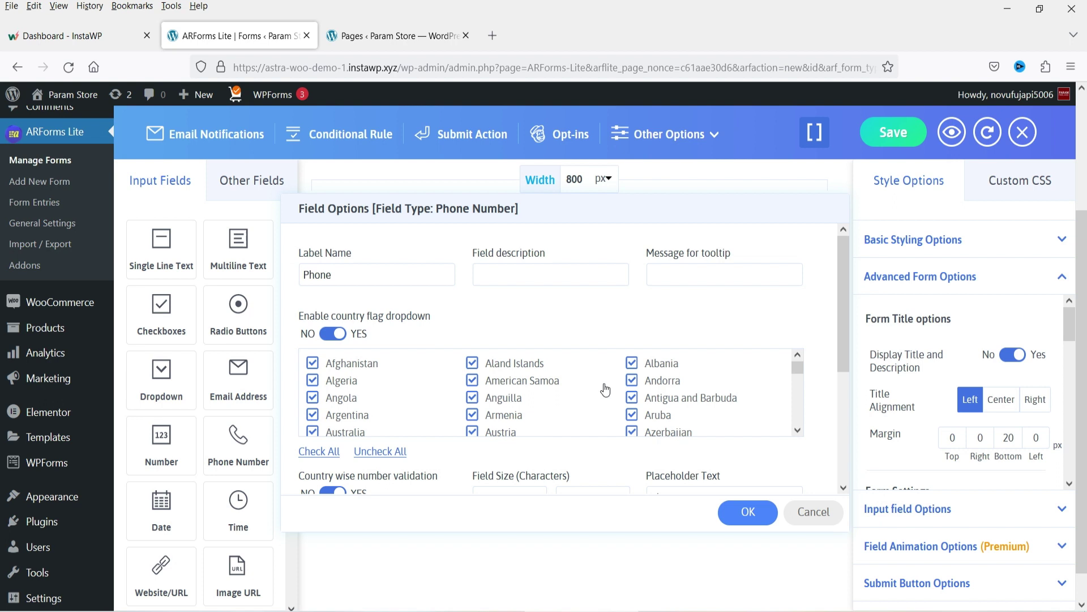
pyautogui.click(387, 459)
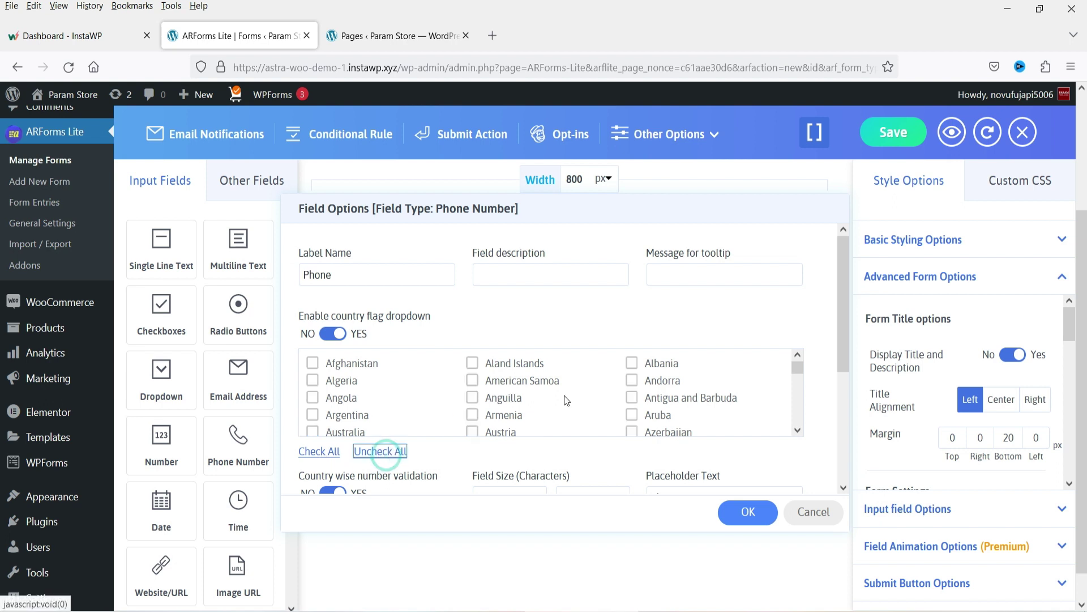
# - Allow only United Kingdom and United States in the Phone field's country list and apply the field options
pyautogui.scroll(-6, 730, 398)
pyautogui.scroll(-3, 729, 398)
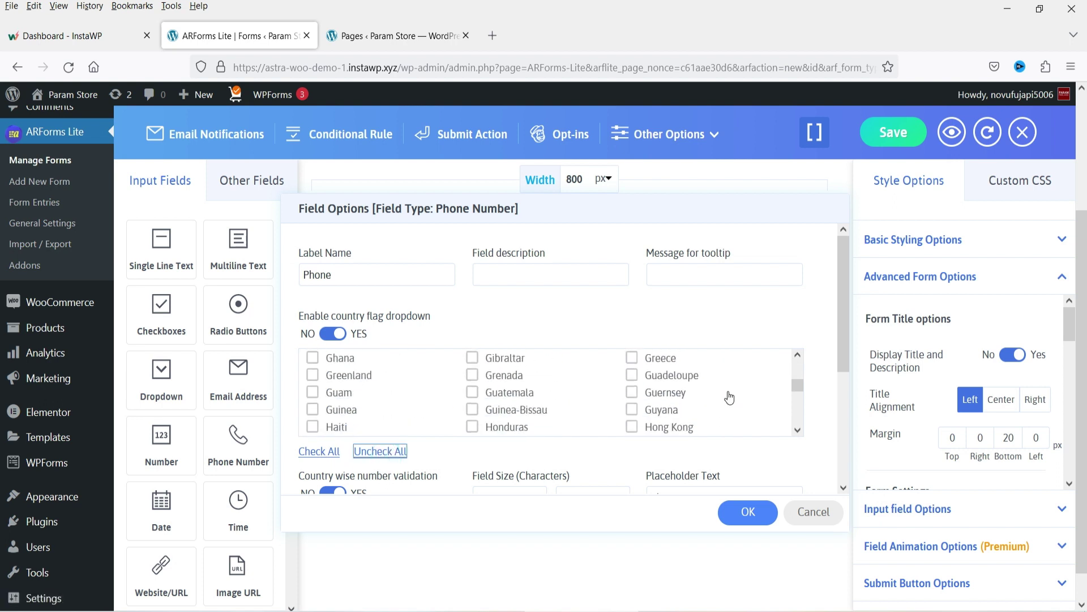
pyautogui.scroll(-14, 651, 391)
pyautogui.click(631, 352)
pyautogui.click(312, 367)
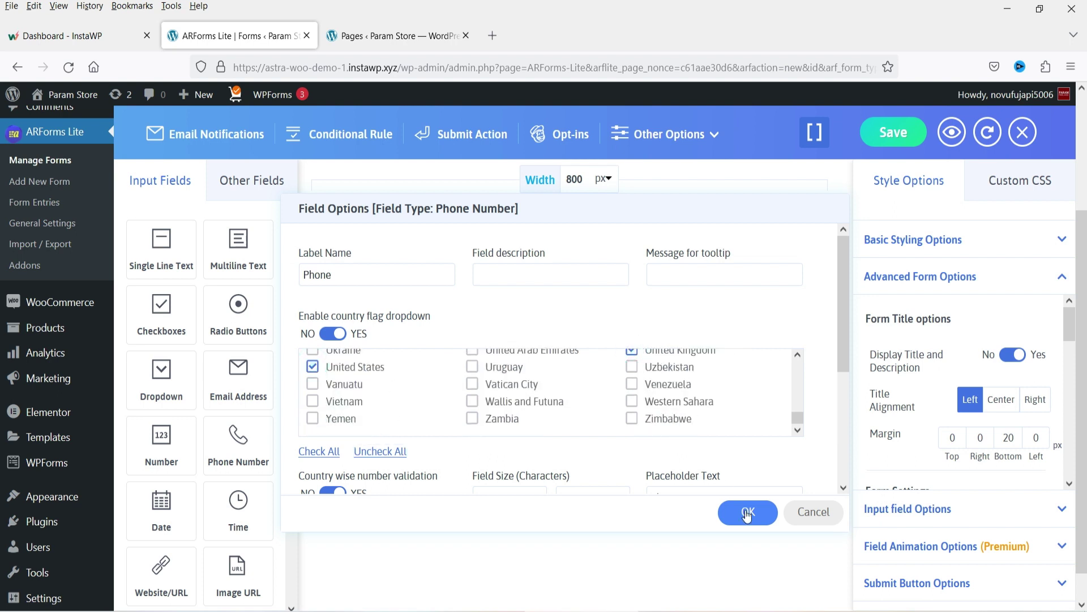
pyautogui.click(748, 512)
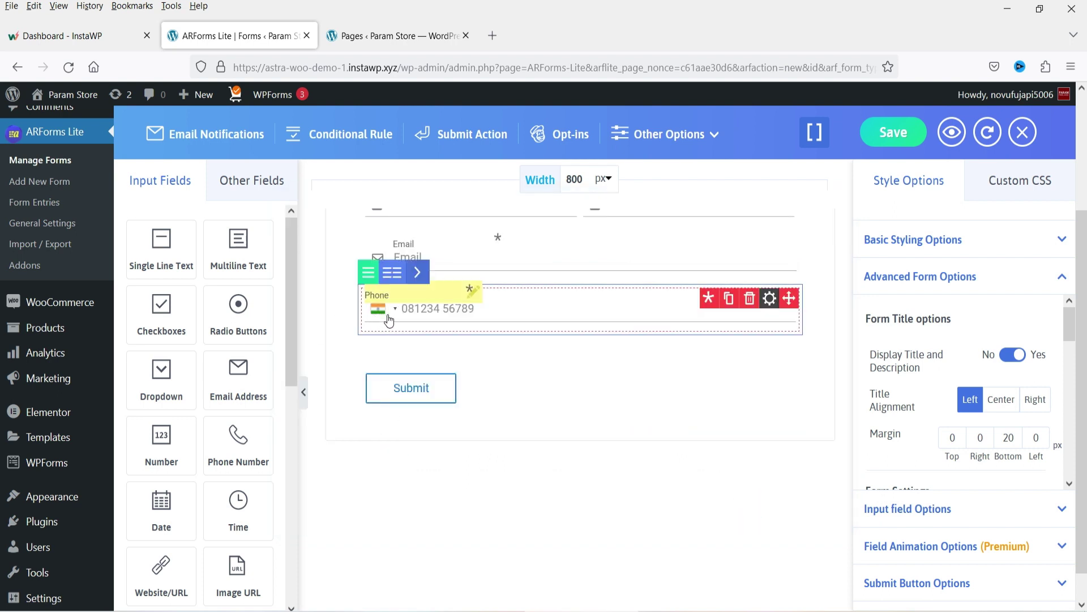
# - Review the available input fields and the other field types, including the ones reserved for the Pro version
pyautogui.scroll(-5, 238, 334)
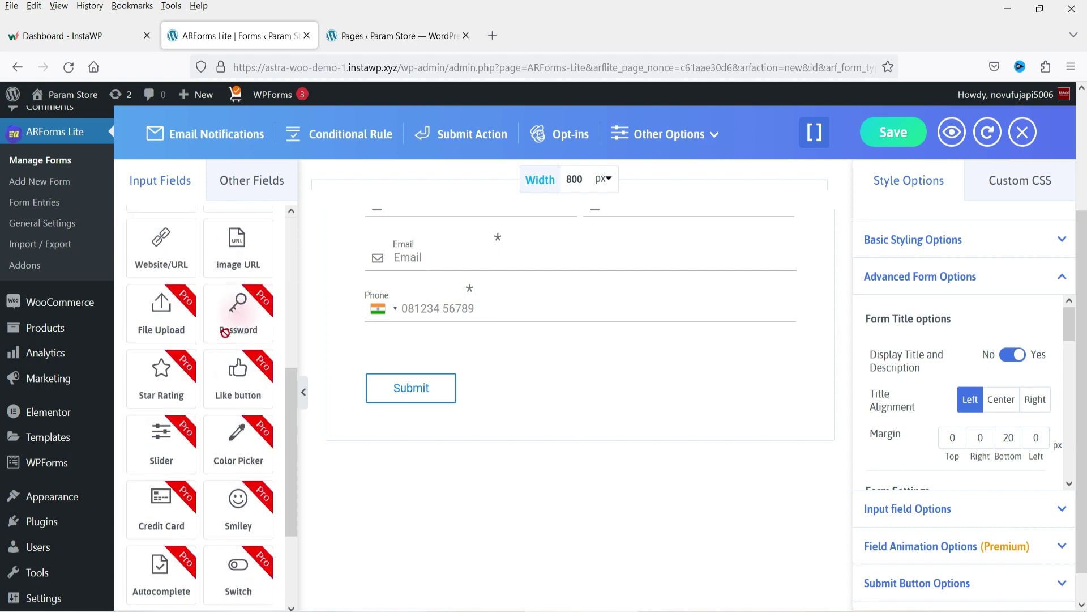
pyautogui.scroll(5, 231, 337)
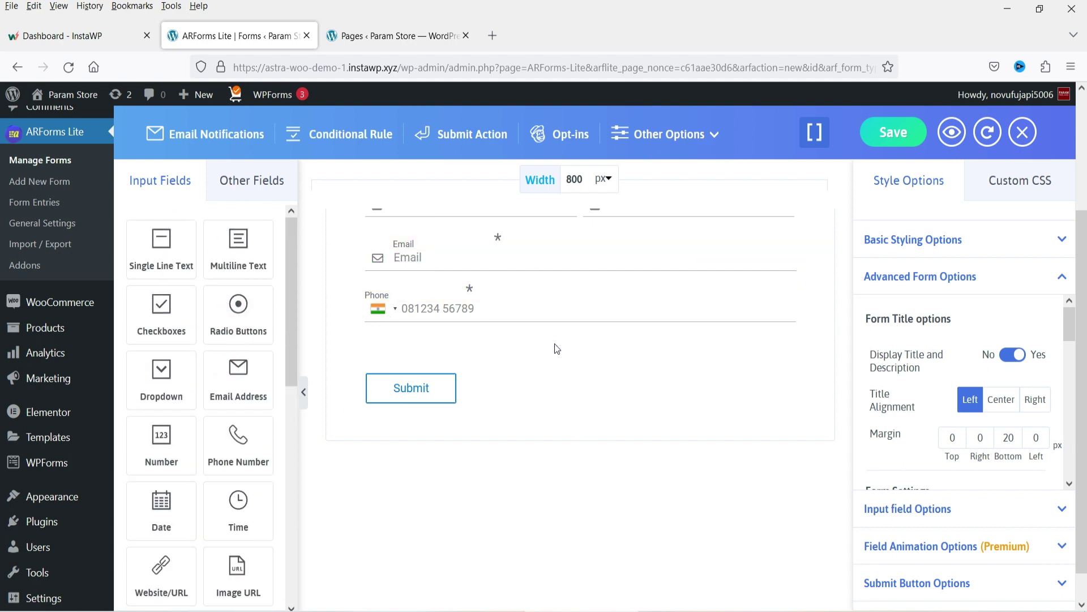
pyautogui.scroll(-5, 229, 380)
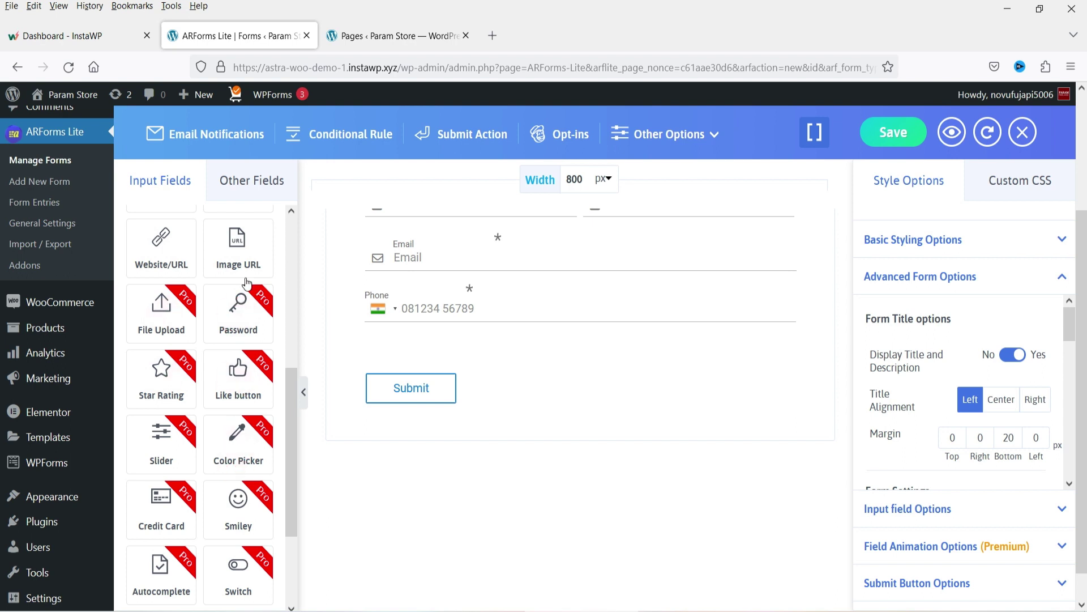
pyautogui.scroll(5, 221, 461)
pyautogui.scroll(3, 221, 453)
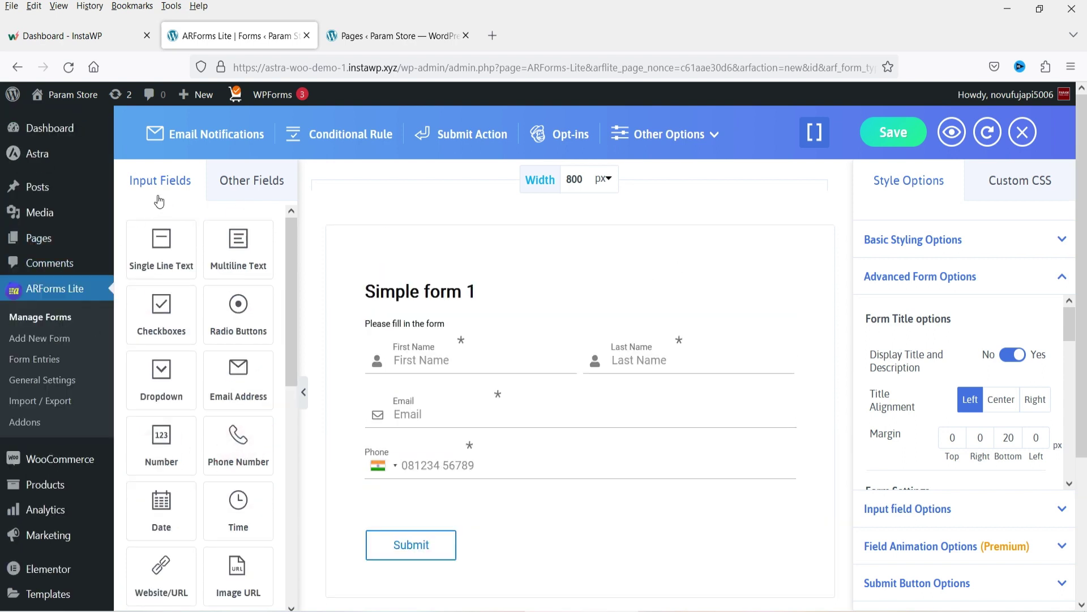
pyautogui.click(244, 191)
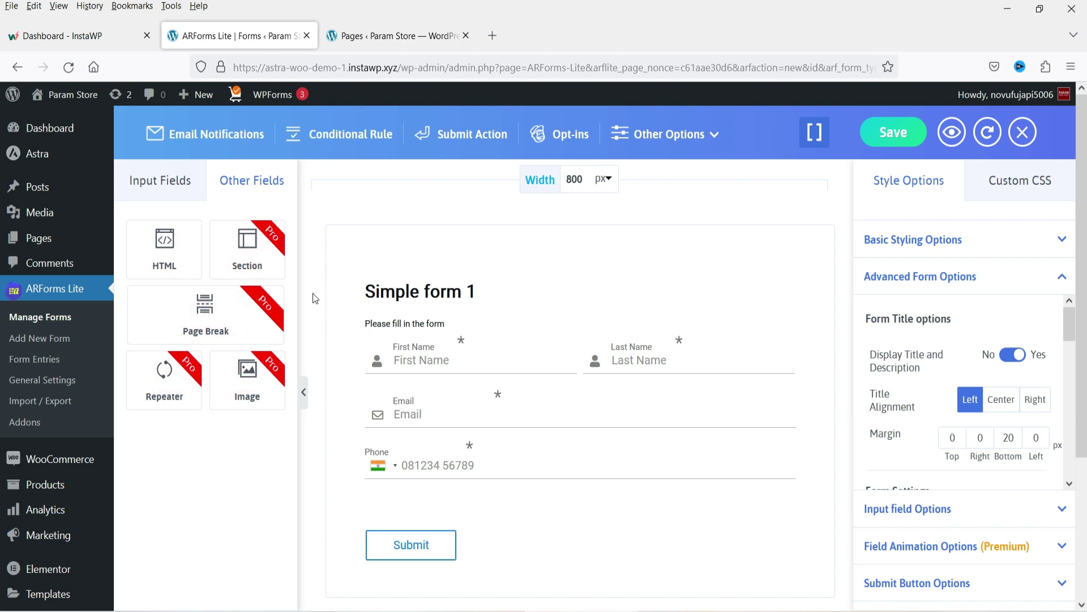
# - Change the form's color scheme to red in the basic styling options
pyautogui.click(961, 240)
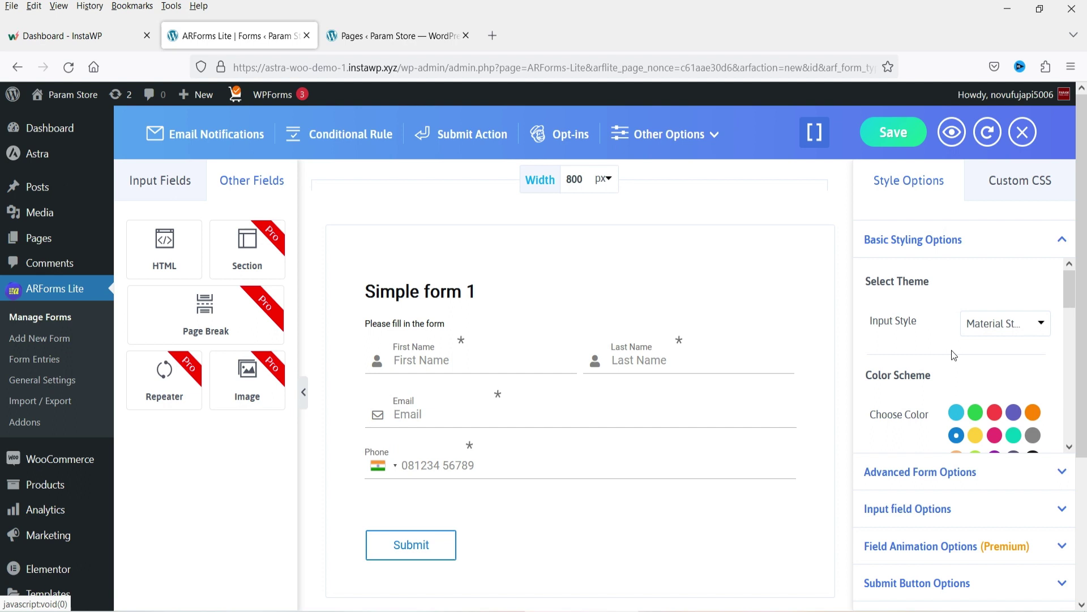
pyautogui.scroll(-3, 940, 351)
pyautogui.click(991, 334)
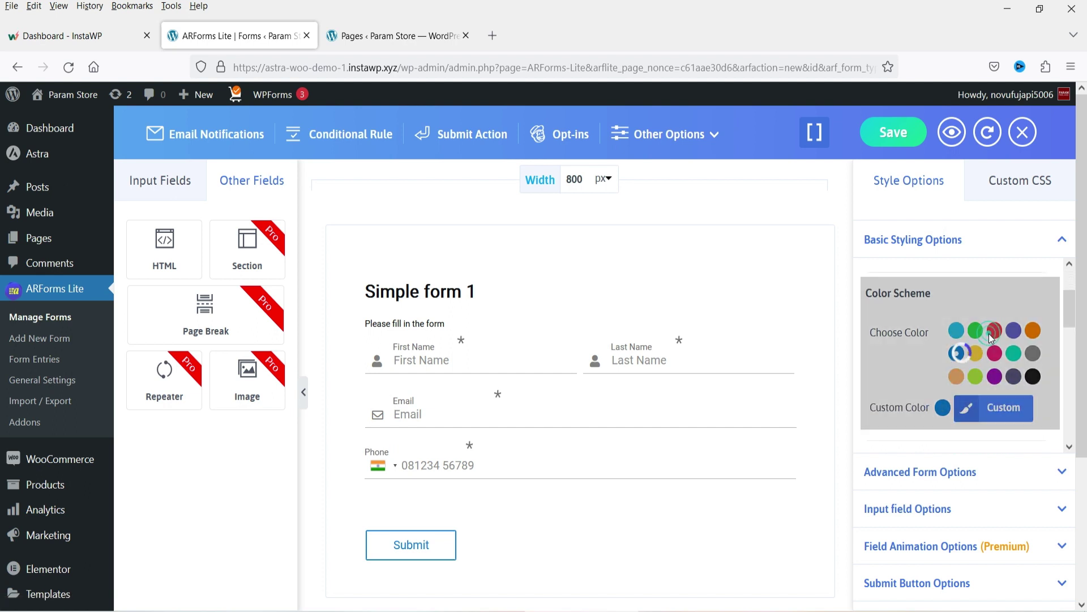
# - Examine the custom color settings without applying any, and review the font, message position and validation options in the basic styling
pyautogui.scroll(-3, 975, 339)
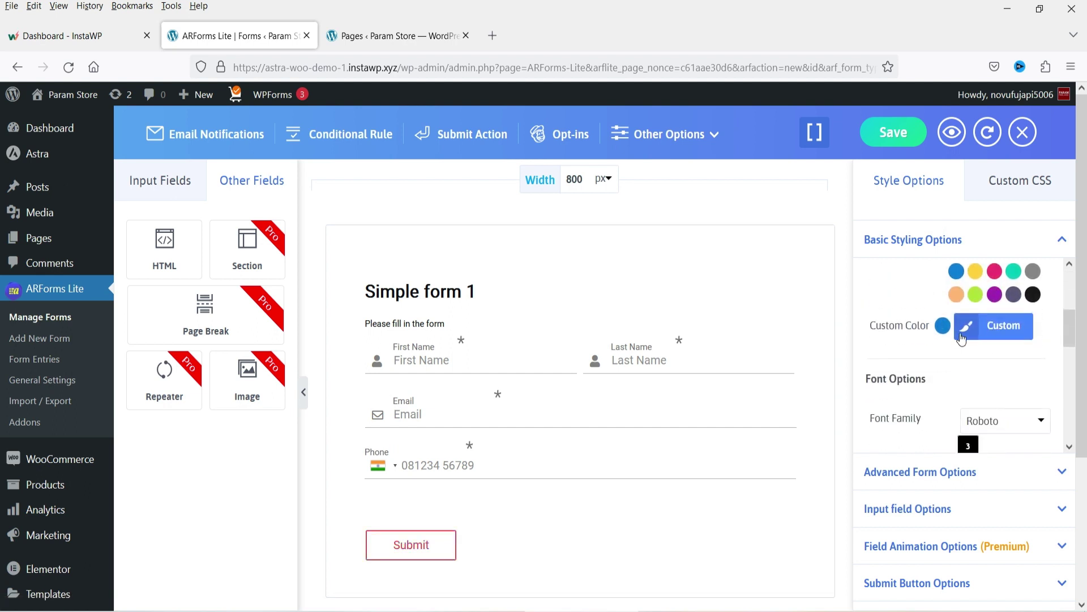
pyautogui.click(961, 336)
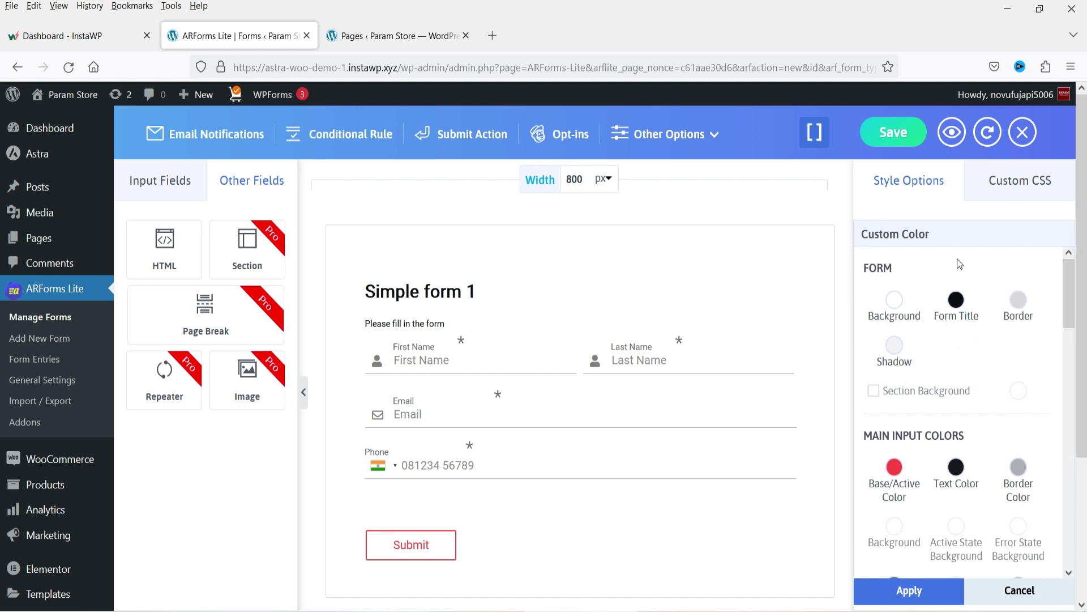
pyautogui.click(1016, 590)
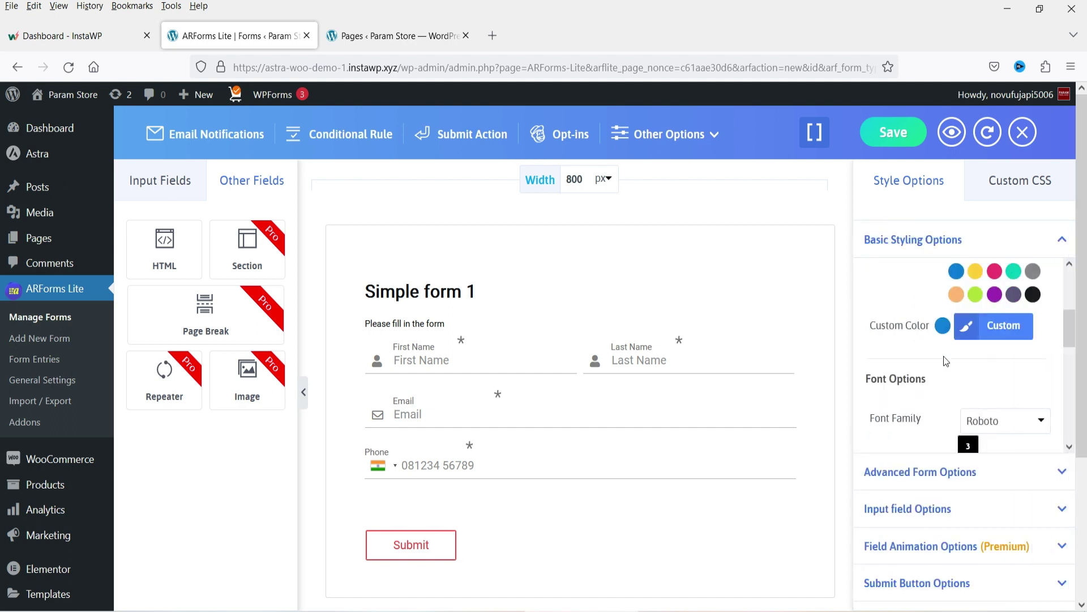
pyautogui.scroll(-3, 951, 357)
pyautogui.scroll(3, 918, 351)
pyautogui.scroll(-5, 929, 351)
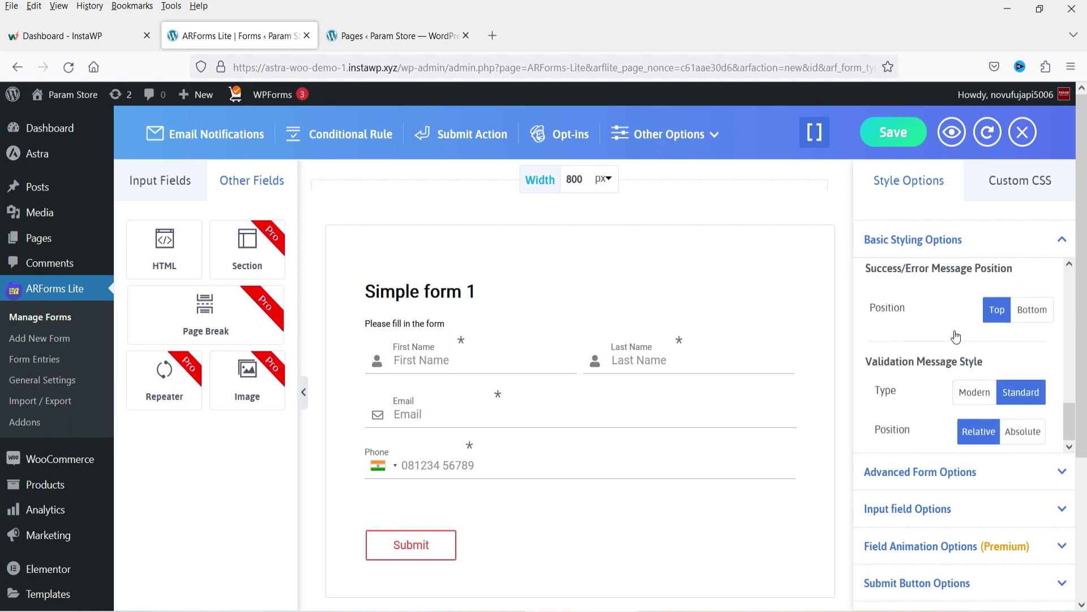
pyautogui.scroll(-3, 956, 337)
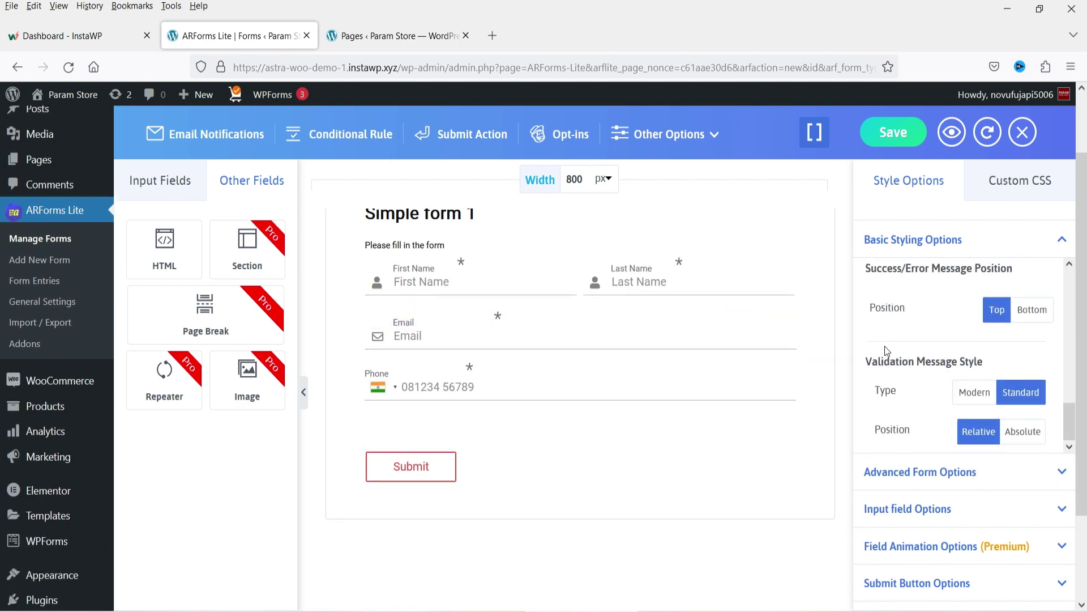
pyautogui.scroll(-3, 906, 448)
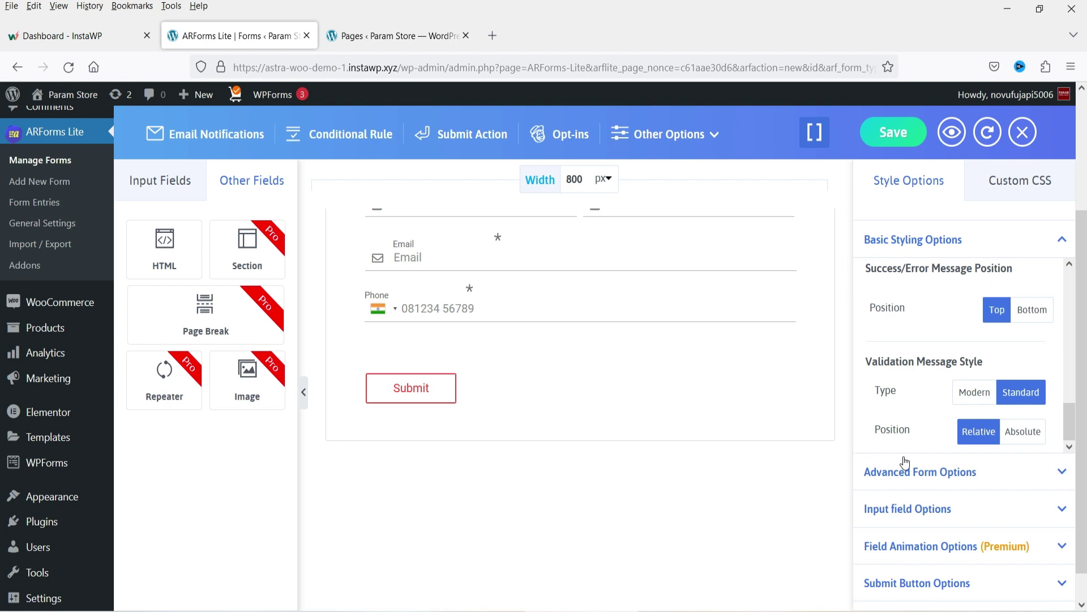
pyautogui.scroll(6, 904, 462)
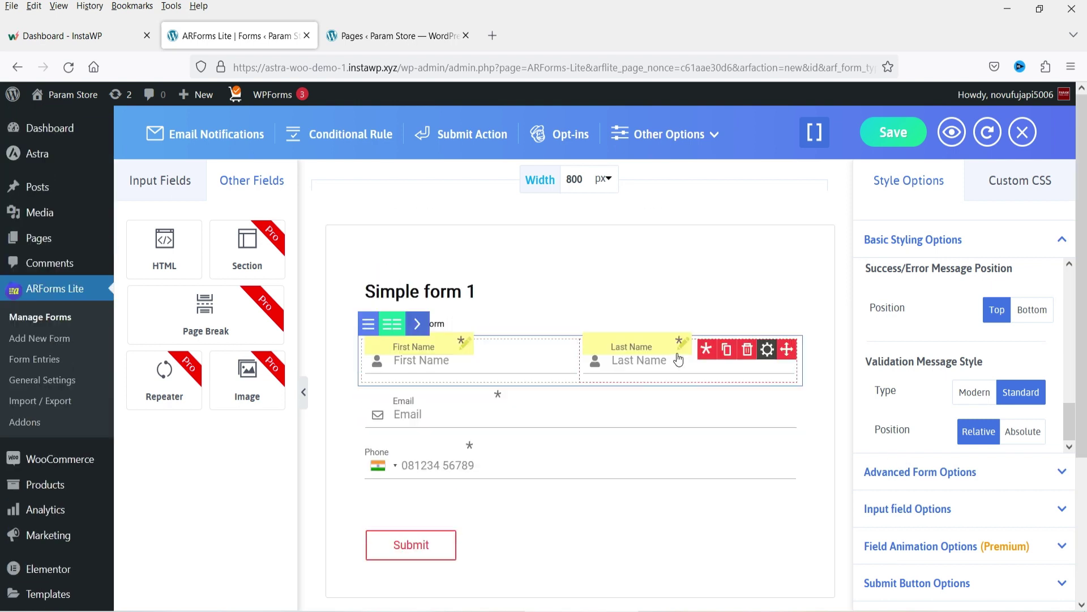
# - Review the advanced form options and the input field options for labels and field descriptions
pyautogui.click(964, 477)
pyautogui.scroll(-2, 986, 442)
pyautogui.scroll(-5, 997, 408)
pyautogui.click(953, 506)
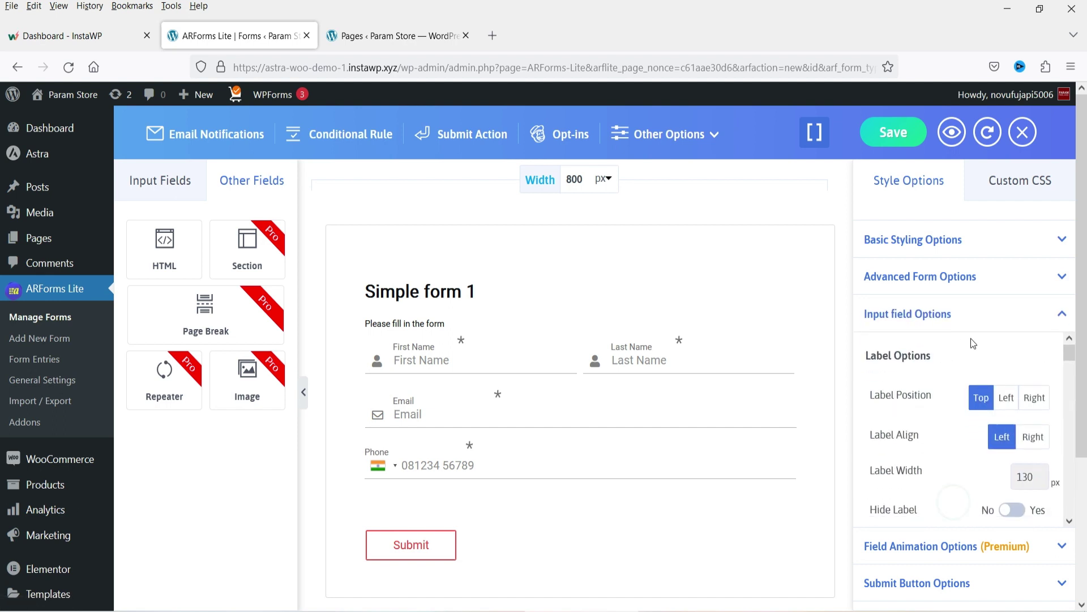
pyautogui.scroll(-3, 1003, 401)
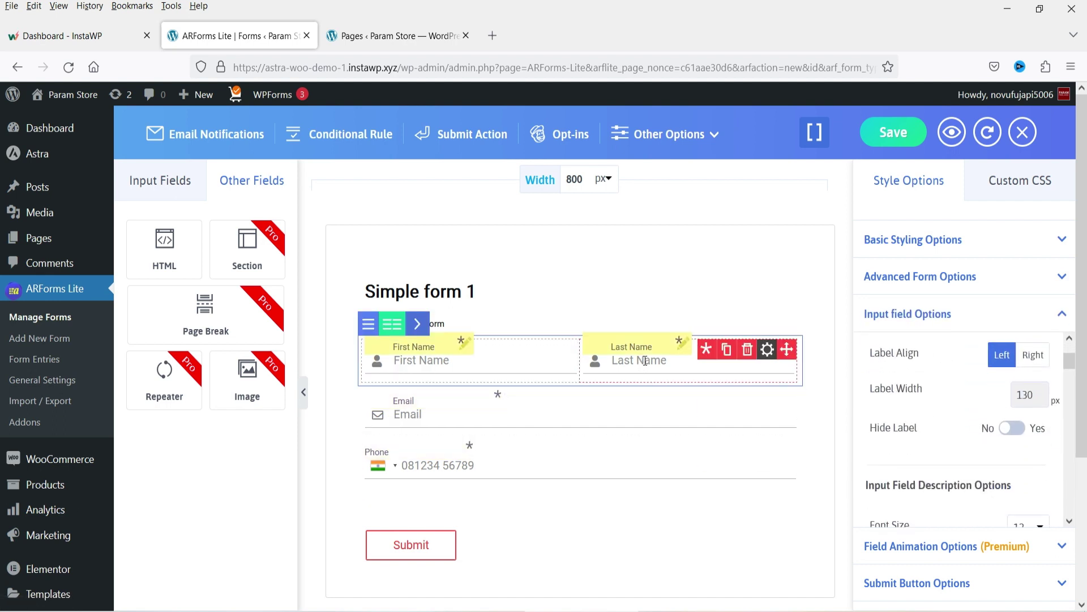
pyautogui.scroll(-5, 997, 385)
pyautogui.scroll(-6, 970, 399)
pyautogui.scroll(-3, 929, 538)
# - Try center and right alignment for the Submit button, and return it to left alignment
pyautogui.click(917, 585)
pyautogui.scroll(2, 646, 443)
pyautogui.scroll(-1, 1033, 422)
pyautogui.scroll(-1, 1032, 422)
pyautogui.scroll(3, 1014, 453)
pyautogui.click(1000, 479)
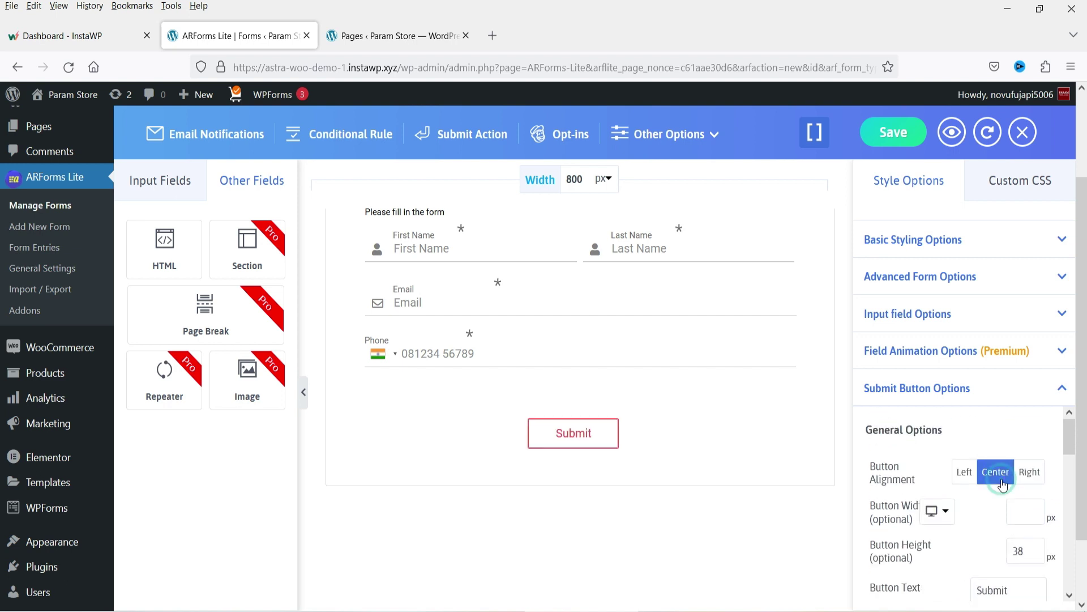
pyautogui.click(1030, 473)
pyautogui.click(964, 476)
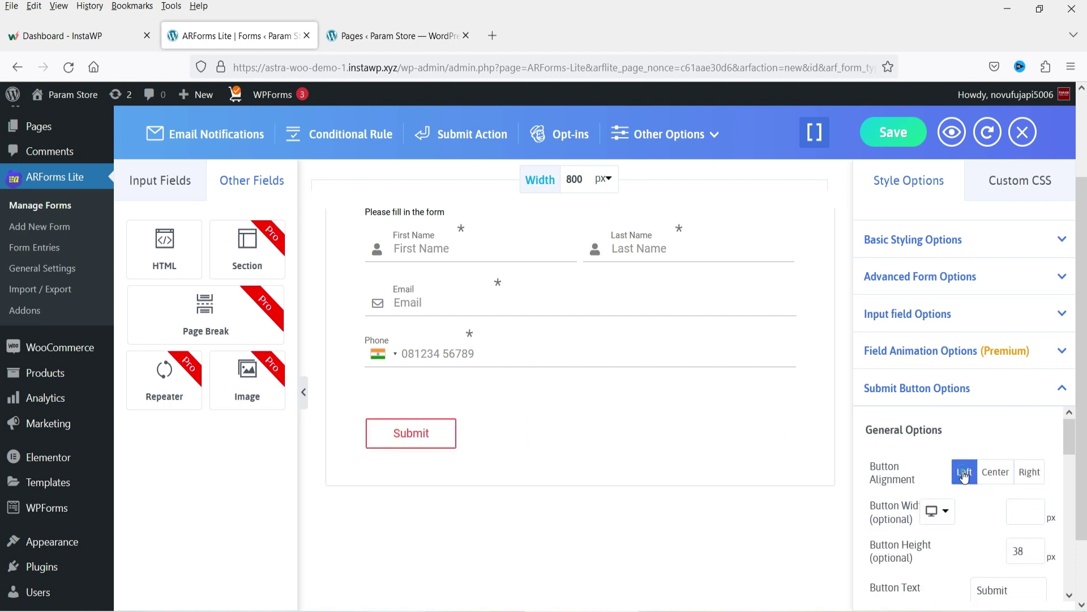
# - Review the remaining Submit button options, including shadow, height, text, style and margin
pyautogui.scroll(-2, 978, 405)
pyautogui.scroll(-5, 1005, 484)
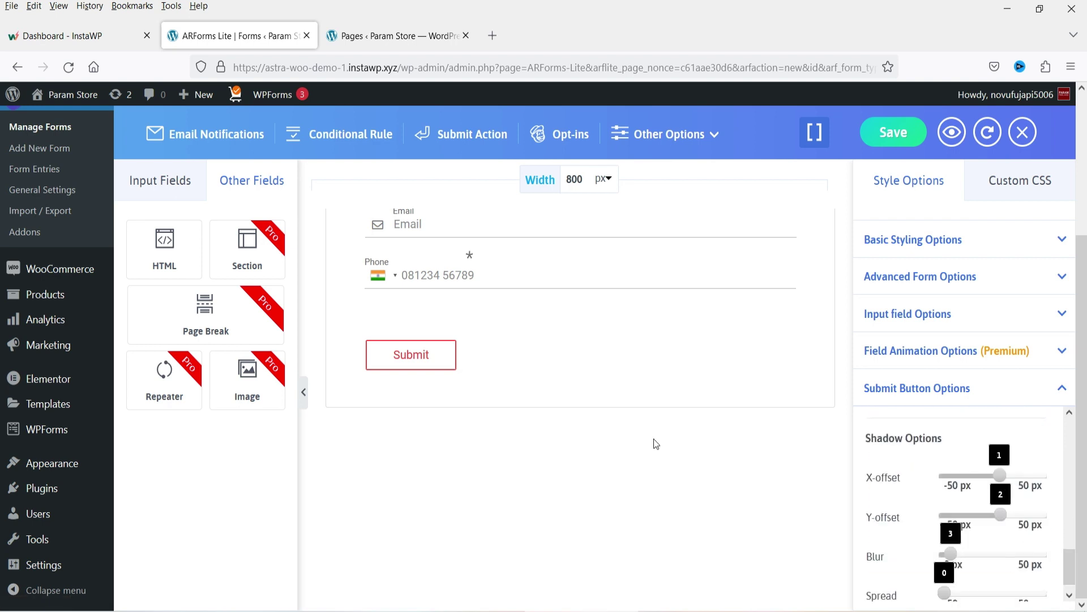
pyautogui.scroll(-1, 979, 490)
pyautogui.scroll(4, 956, 494)
pyautogui.scroll(5, 956, 494)
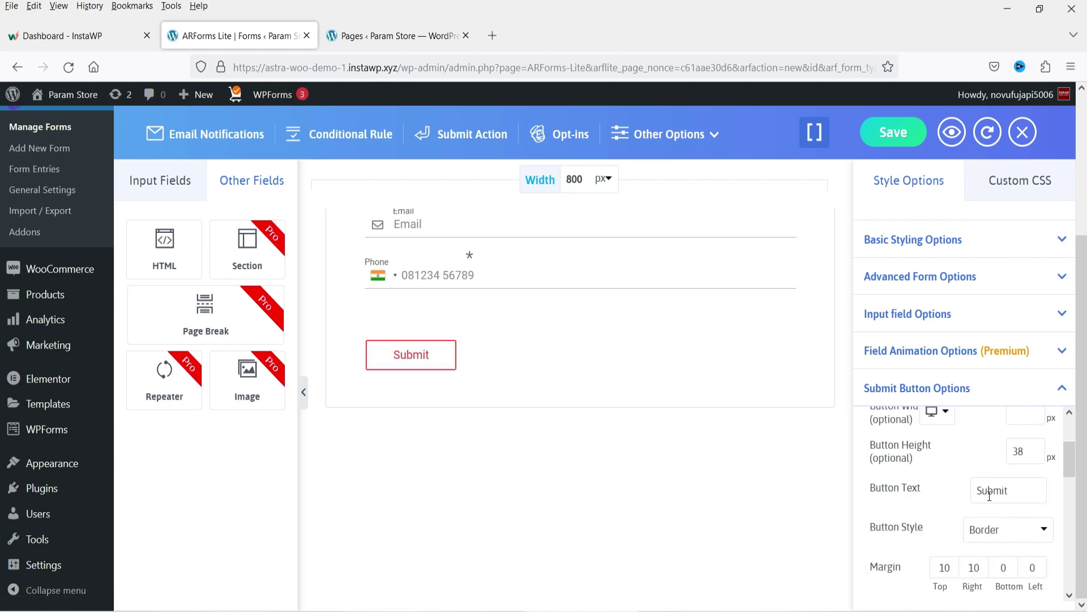
# - Try "Send" as the Submit button's text, and change it back to "Submit"
pyautogui.doubleClick(992, 491)
pyautogui.write('Send')
pyautogui.click(945, 494)
pyautogui.doubleClick(1001, 493)
pyautogui.write('Sub')
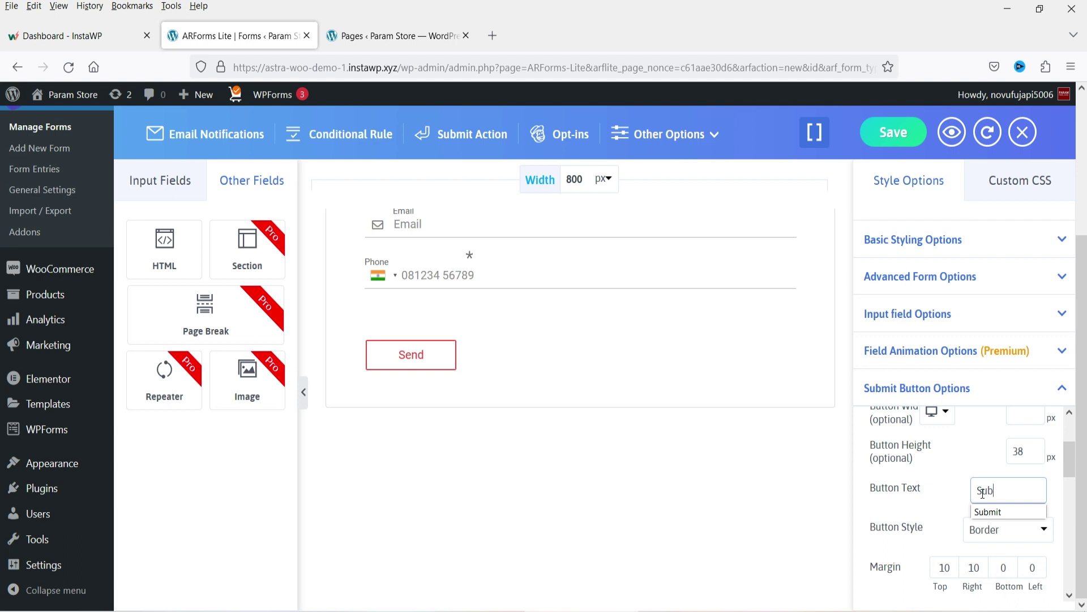
pyautogui.write('mit')
pyautogui.click(888, 515)
pyautogui.scroll(2, 872, 453)
pyautogui.scroll(3, 767, 413)
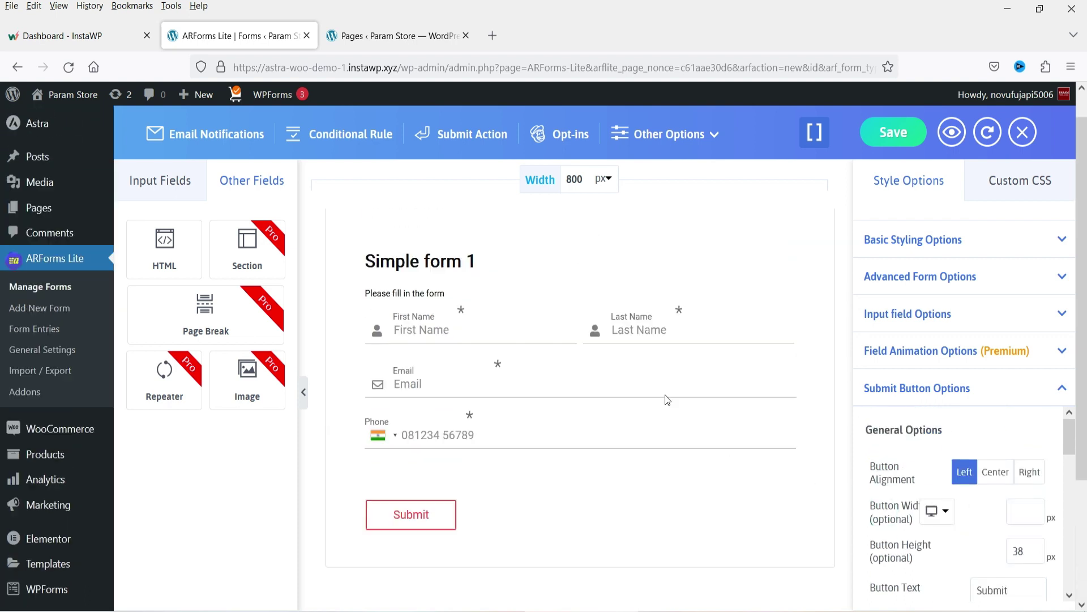
# - Enable the automatic email response to users after form submission and choose the Email field as its recipient
pyautogui.click(218, 135)
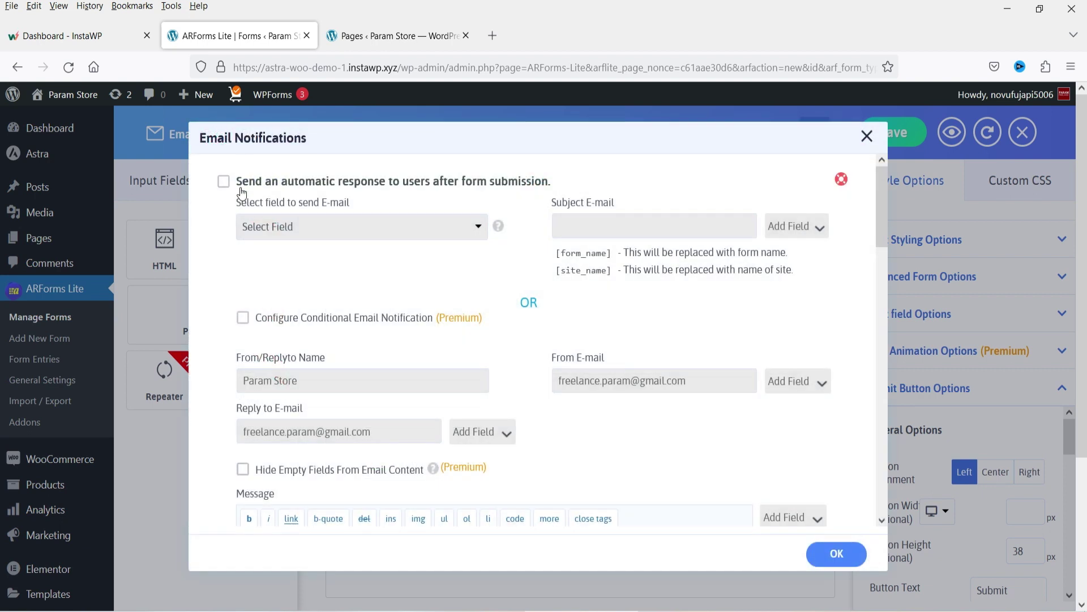
pyautogui.click(225, 181)
pyautogui.click(460, 227)
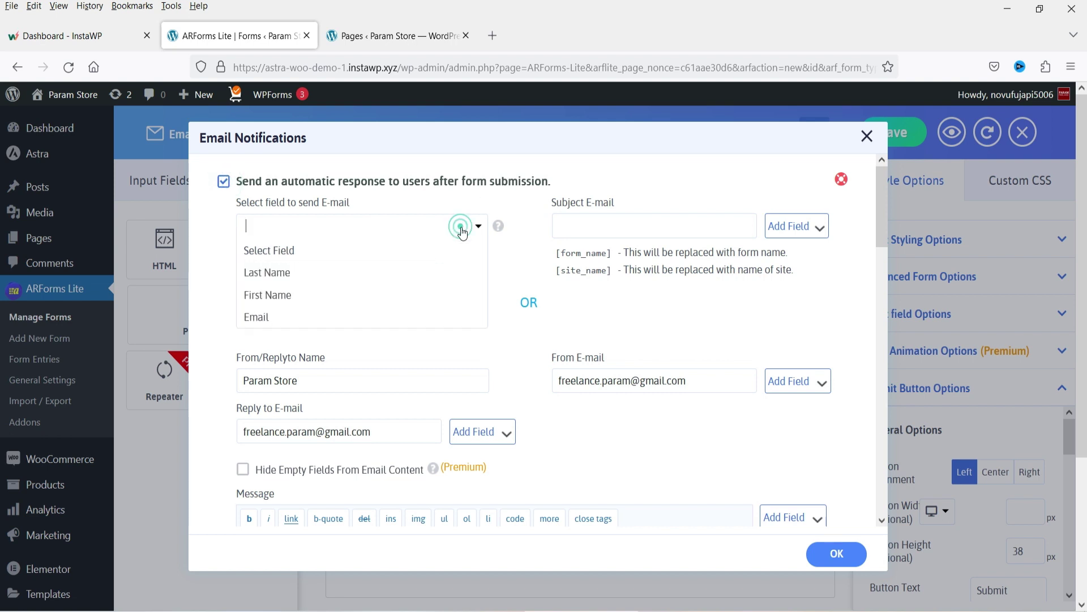
pyautogui.click(332, 320)
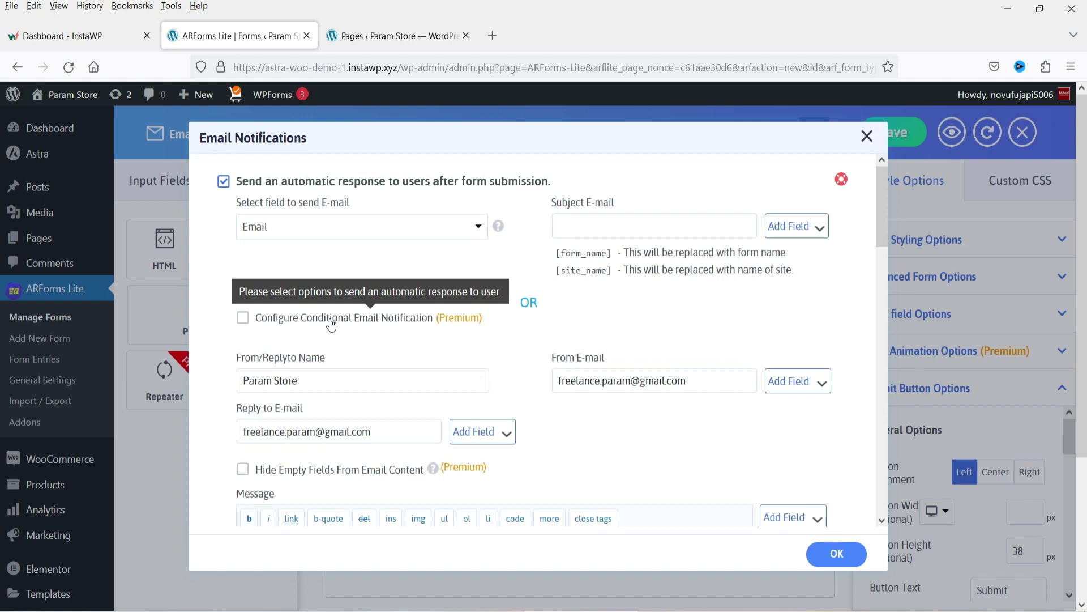
# - Set the automatic response's subject to "Your Contact Request" followed by the First Name field
pyautogui.click(577, 223)
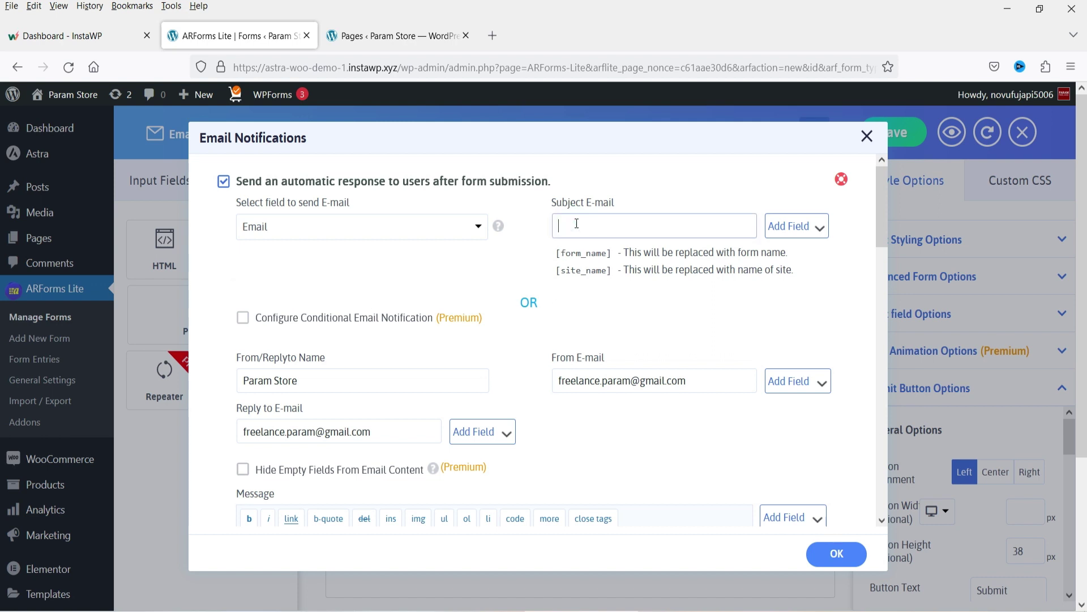
pyautogui.write('Your Contact Request')
pyautogui.click(796, 226)
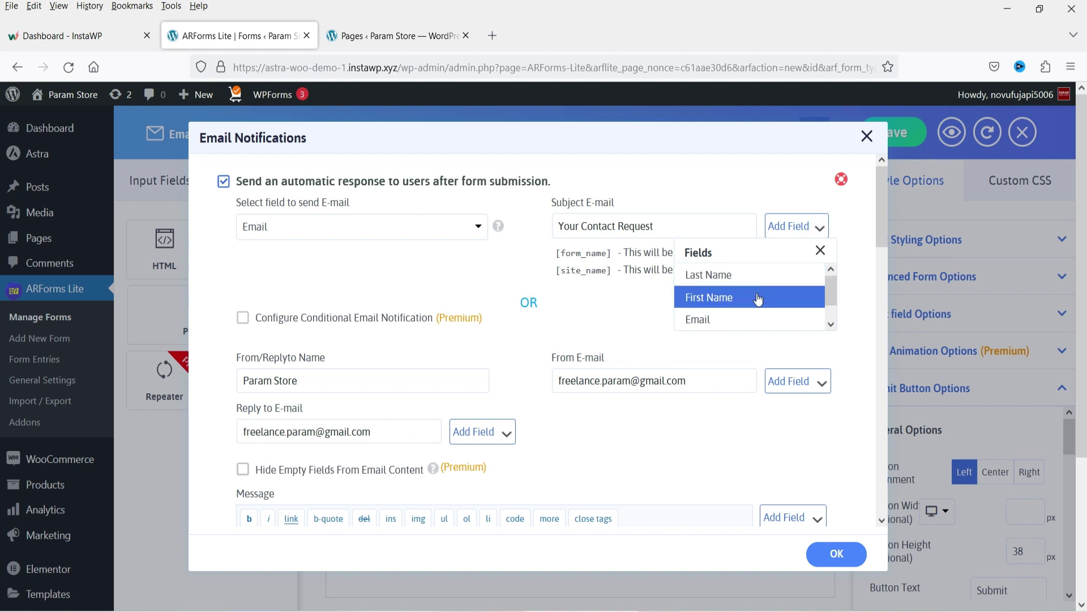
pyautogui.click(758, 299)
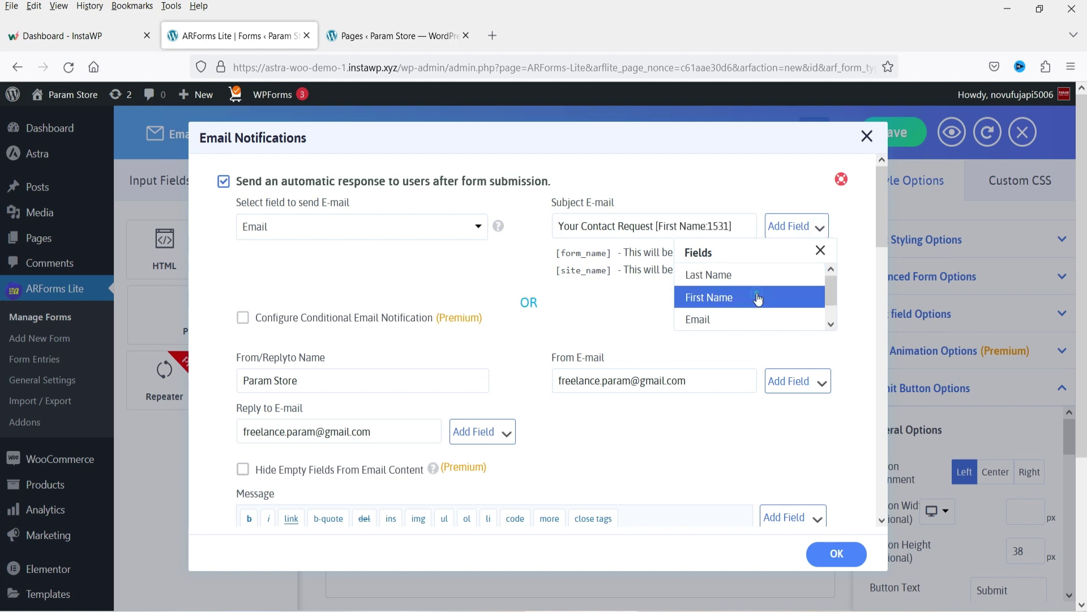
pyautogui.click(657, 226)
pyautogui.click(743, 226)
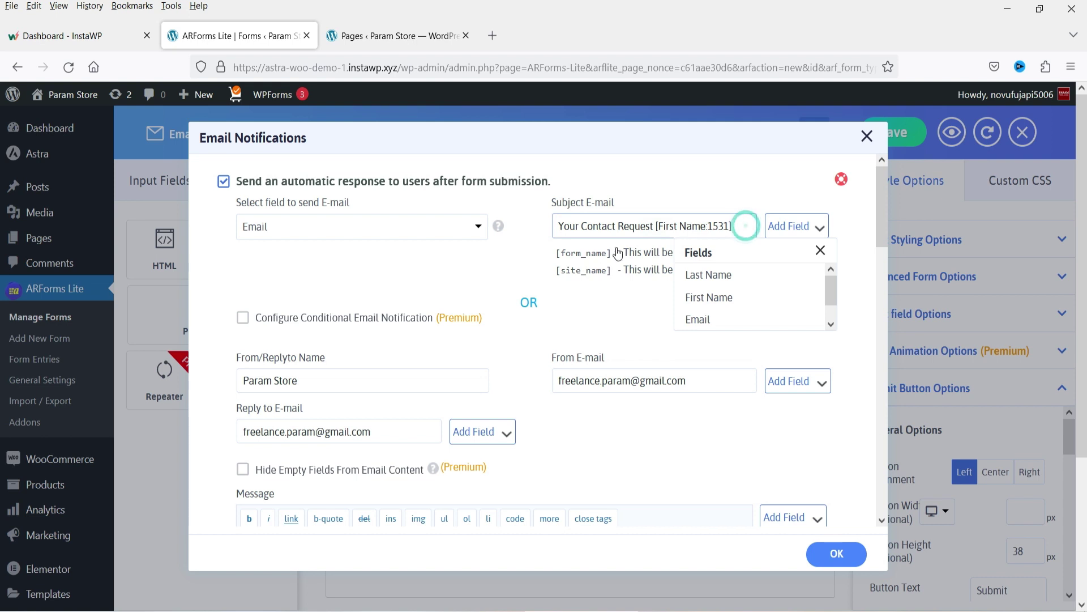
# - Review the default message of the automatic response and accept the email notification settings
pyautogui.scroll(-4, 634, 311)
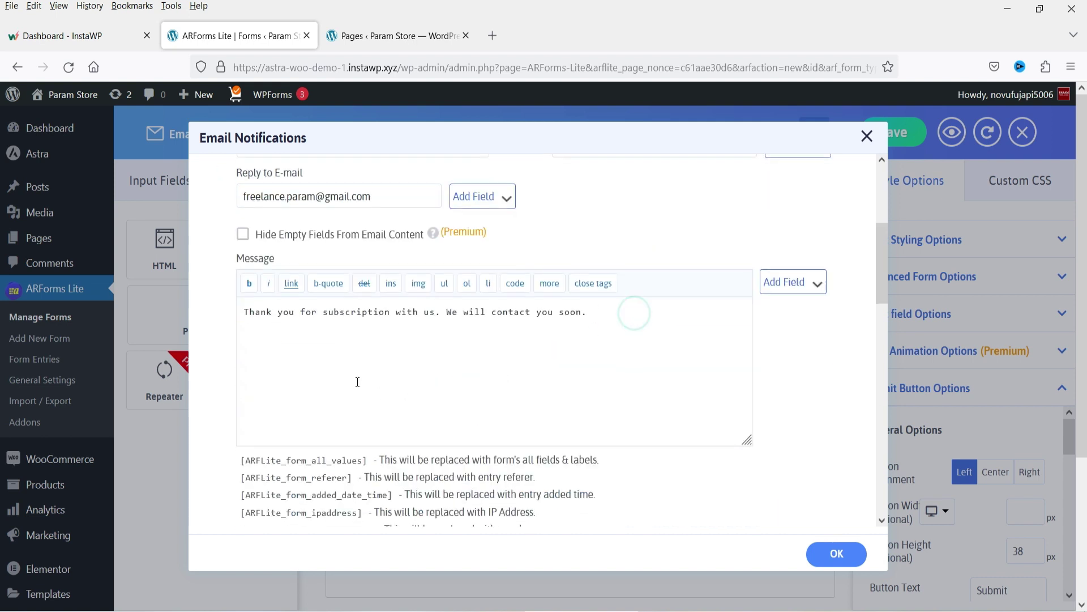
pyautogui.moveTo(241, 312); pyautogui.dragTo(205, 319)
pyautogui.click(650, 323)
pyautogui.click(586, 363)
pyautogui.click(825, 552)
# - Look at the conditional rule preview, and review the confirmation message in the submit action settings
pyautogui.click(371, 136)
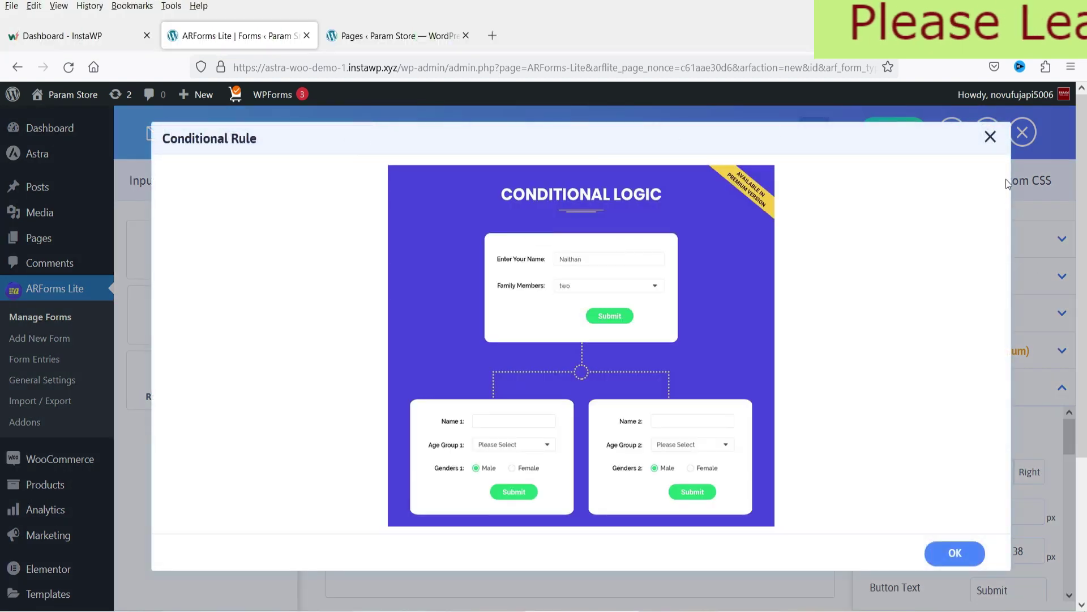
pyautogui.click(990, 137)
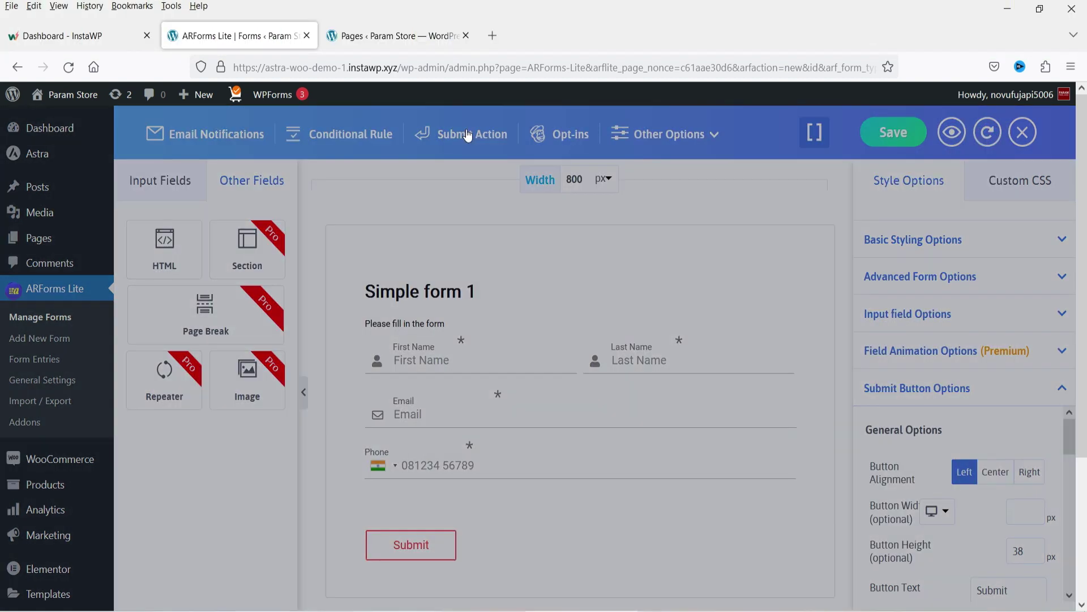
pyautogui.click(468, 135)
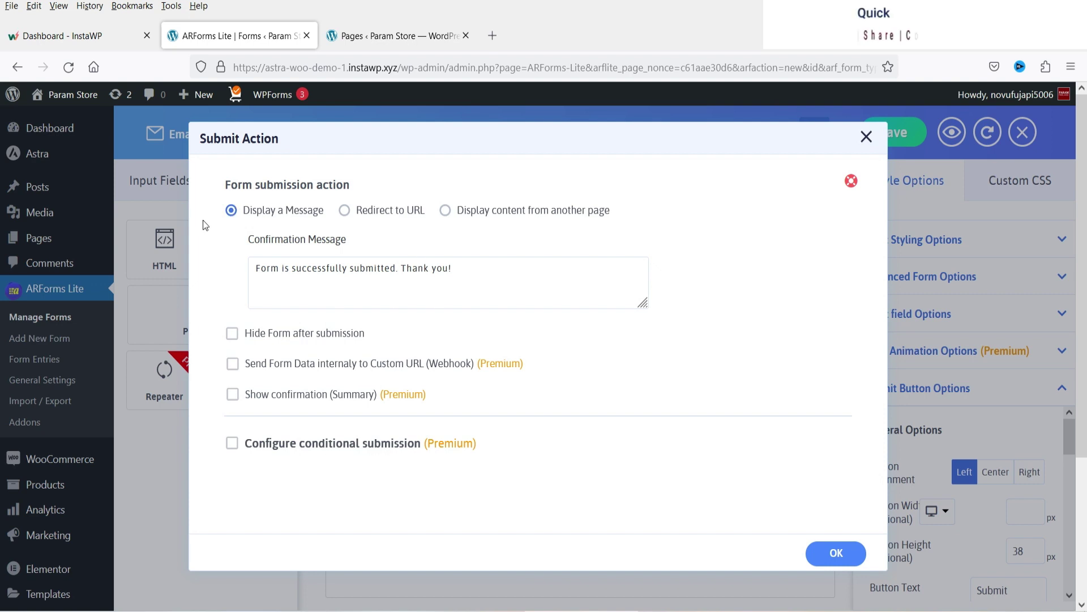
pyautogui.tripleClick(498, 274)
pyautogui.click(479, 269)
pyautogui.tripleClick(479, 269)
pyautogui.click(534, 284)
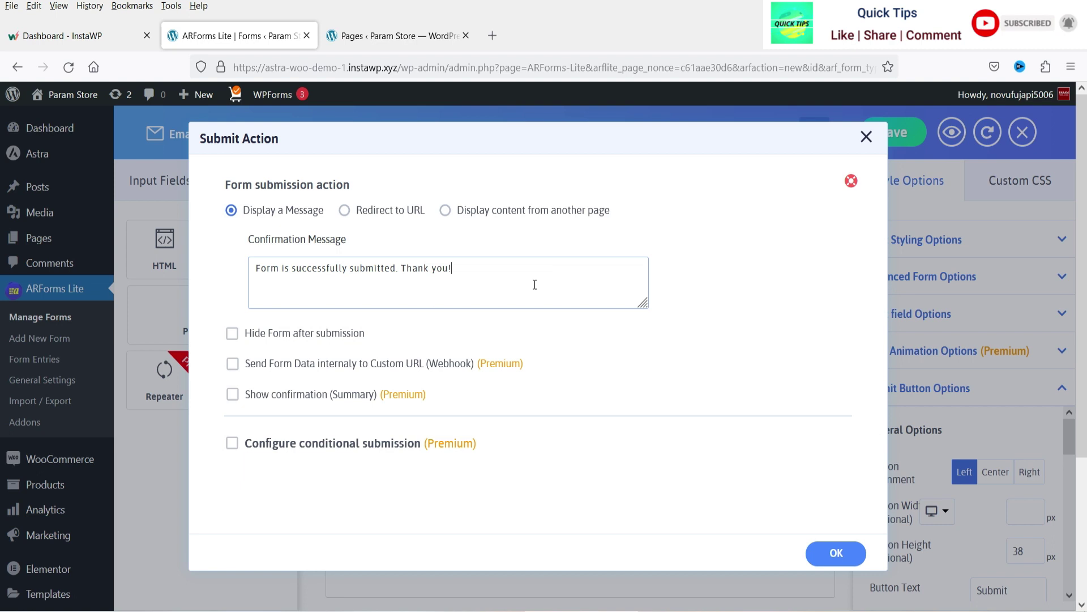
# - Examine the Redirect to URL submission action and its static redirect URL without entering an address
pyautogui.click(346, 213)
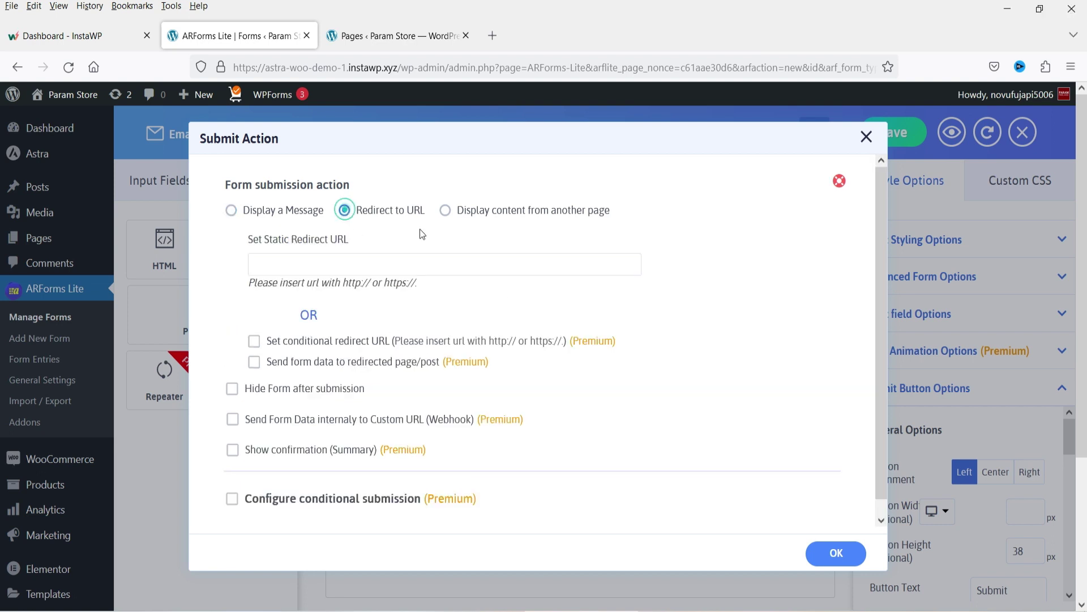
pyautogui.click(582, 263)
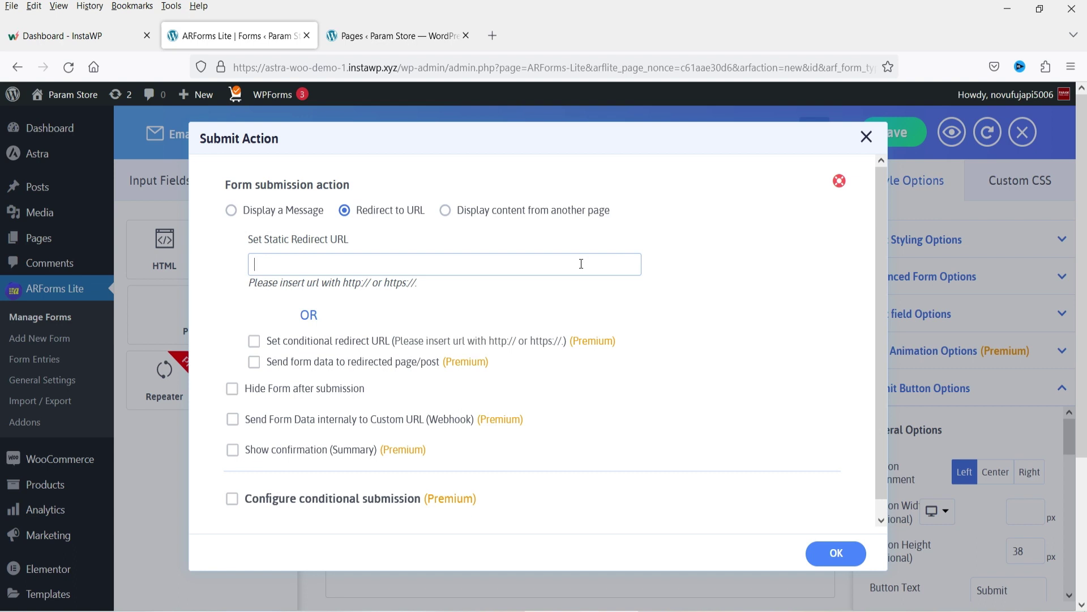
pyautogui.click(582, 263)
# - Set the submission action to display content from another page, toggle hiding the form after submission, and accept the settings
pyautogui.click(445, 211)
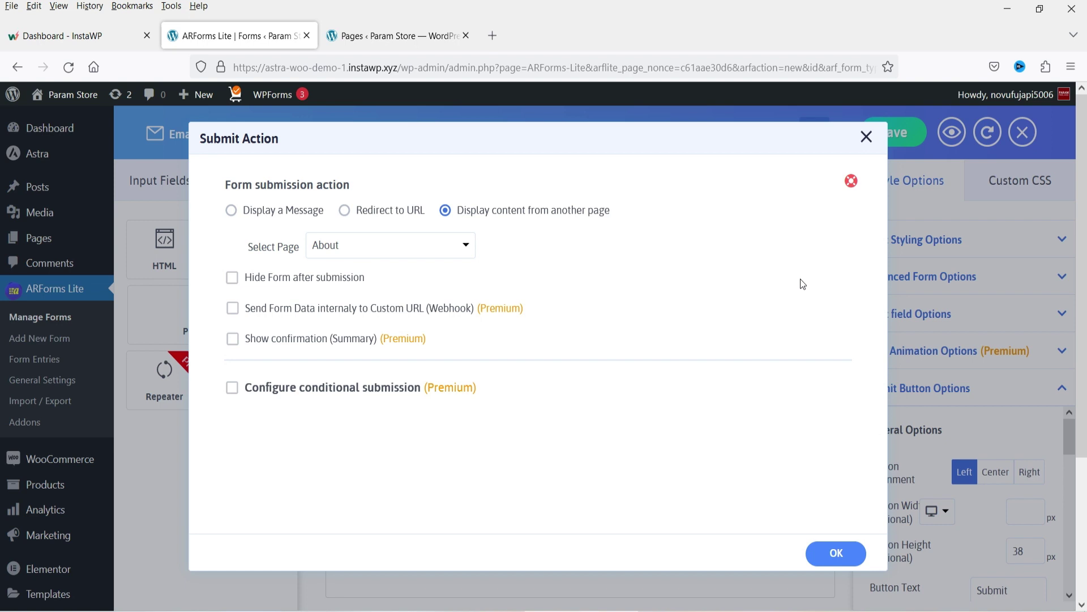
pyautogui.click(424, 246)
pyautogui.click(600, 269)
pyautogui.click(234, 278)
pyautogui.click(830, 549)
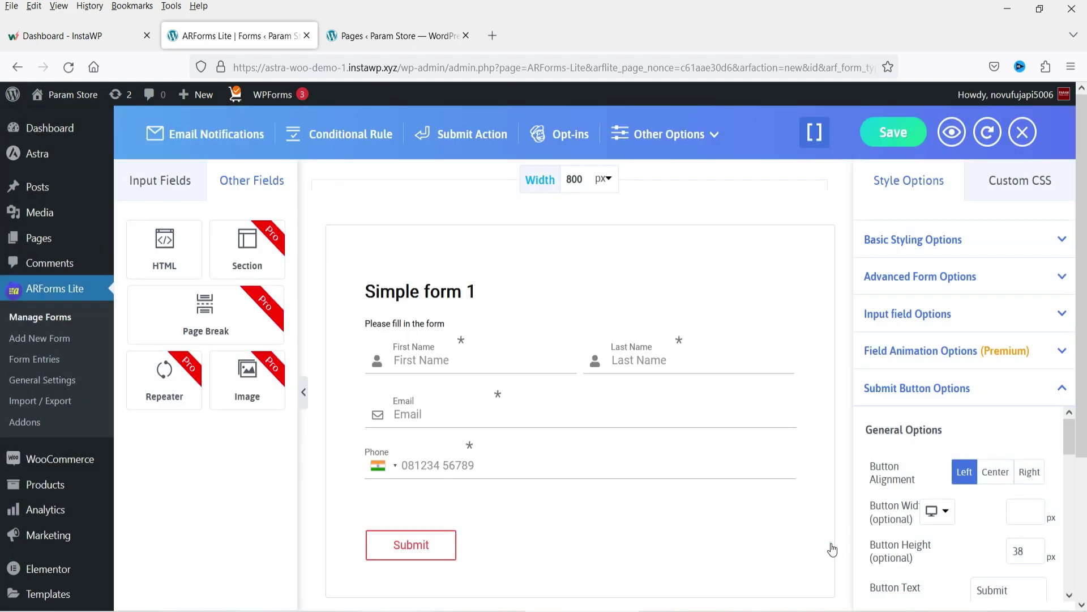
# - Examine the email marketing opt-ins and the general options available for the form
pyautogui.click(561, 135)
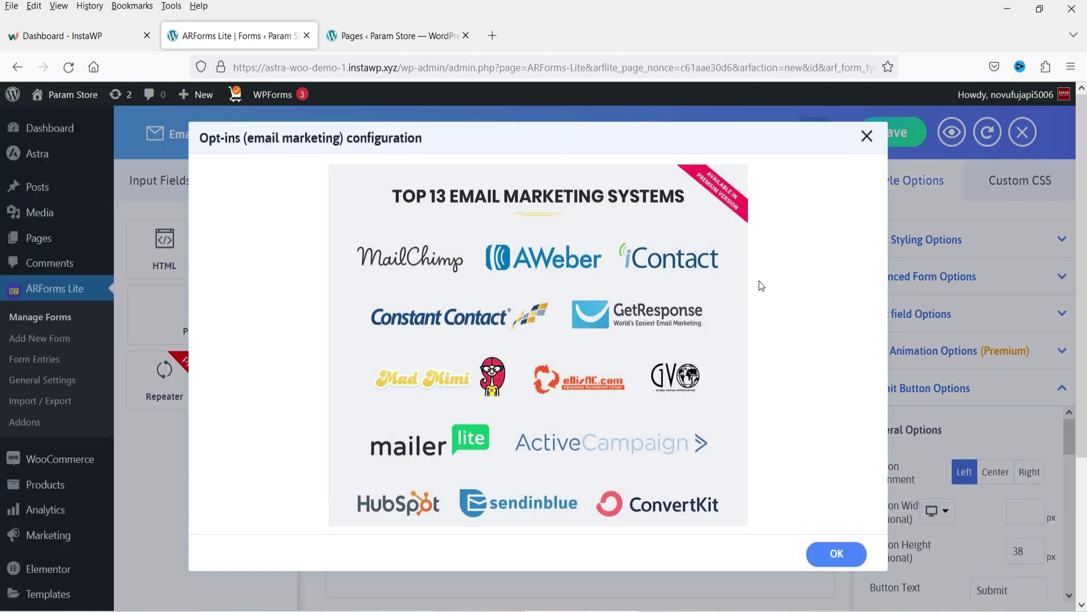
pyautogui.click(867, 136)
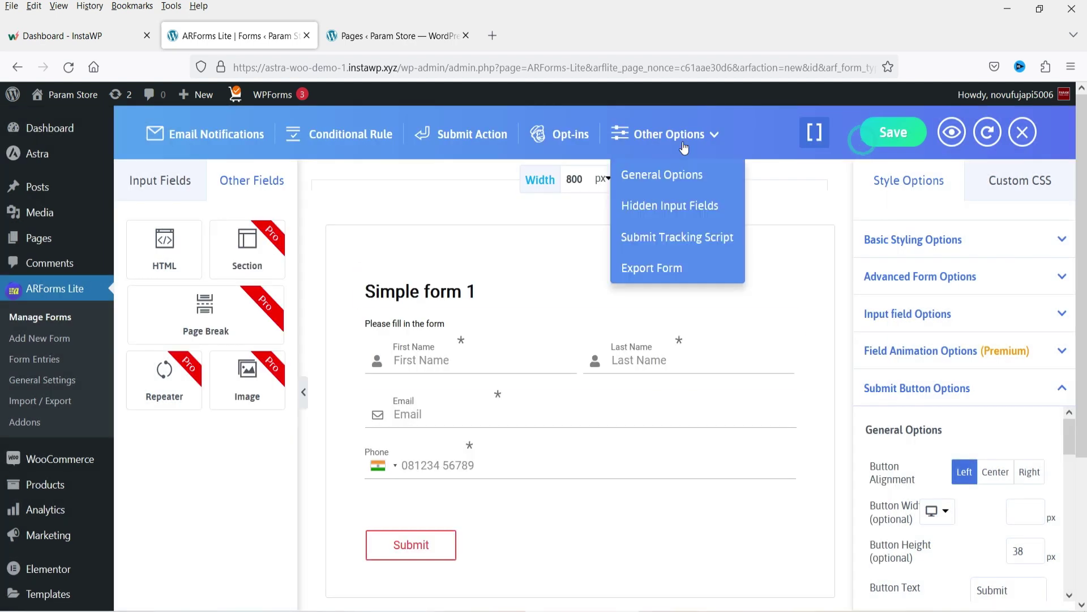
pyautogui.click(692, 134)
pyautogui.click(660, 175)
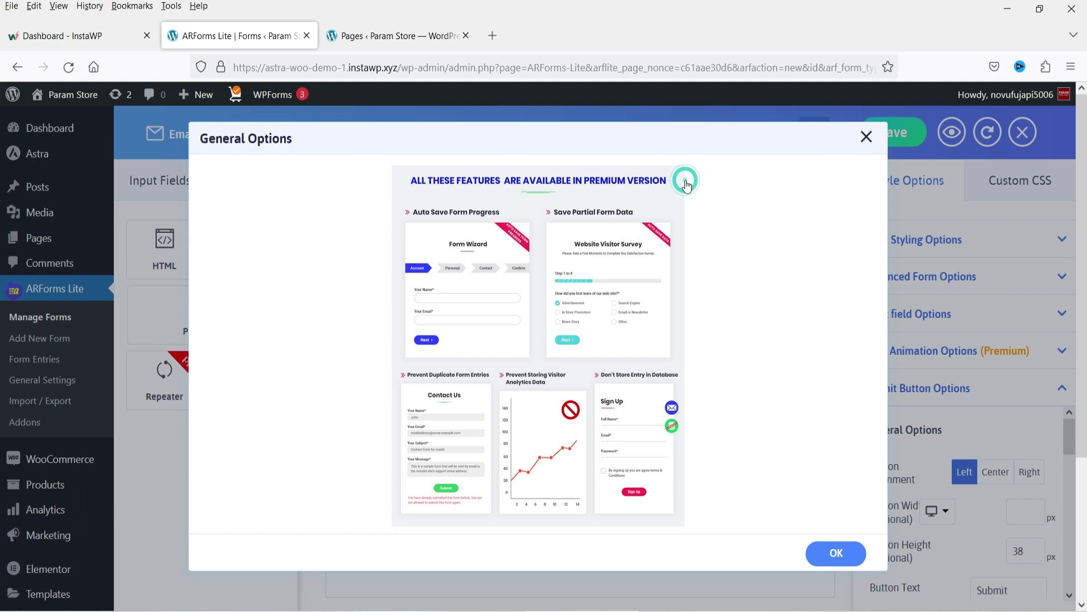
pyautogui.scroll(-4, 592, 316)
pyautogui.scroll(4, 593, 315)
pyautogui.moveTo(683, 138)
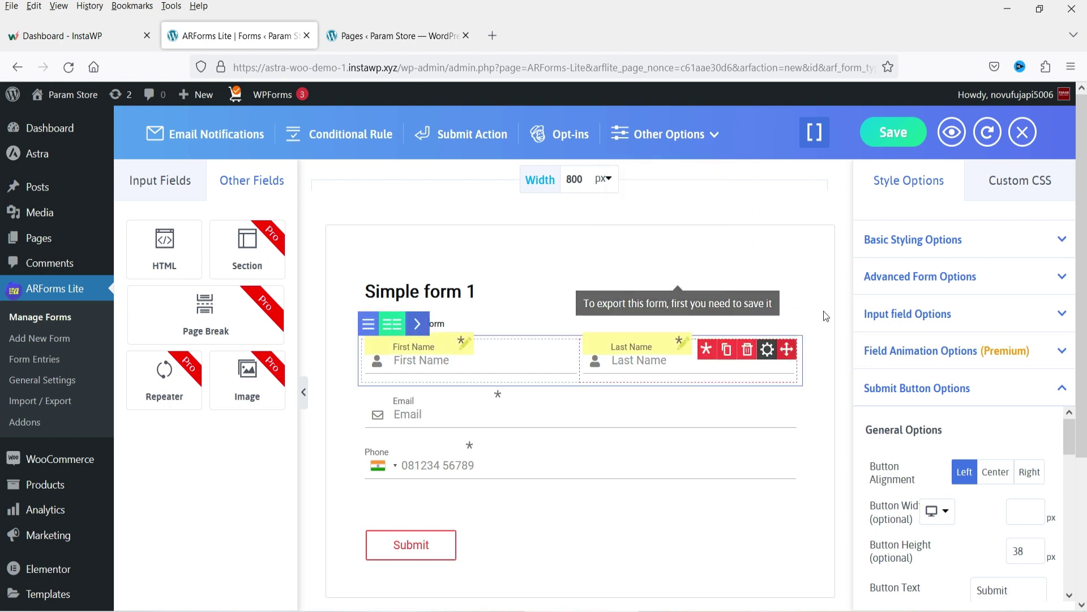
# - Save the form and copy its Embed Inline Form shortcode
pyautogui.click(814, 132)
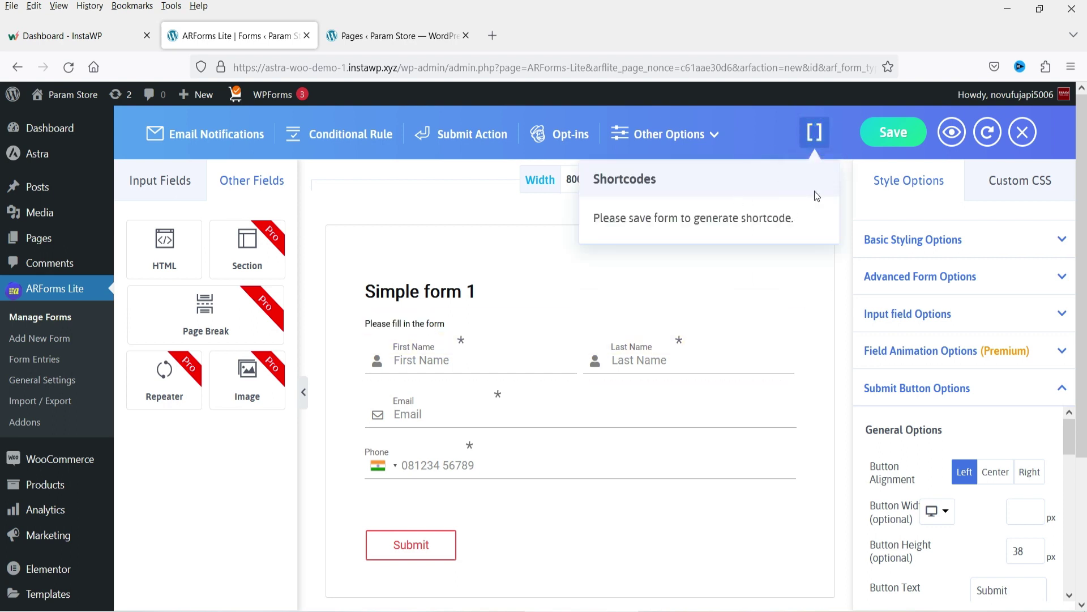
pyautogui.click(894, 142)
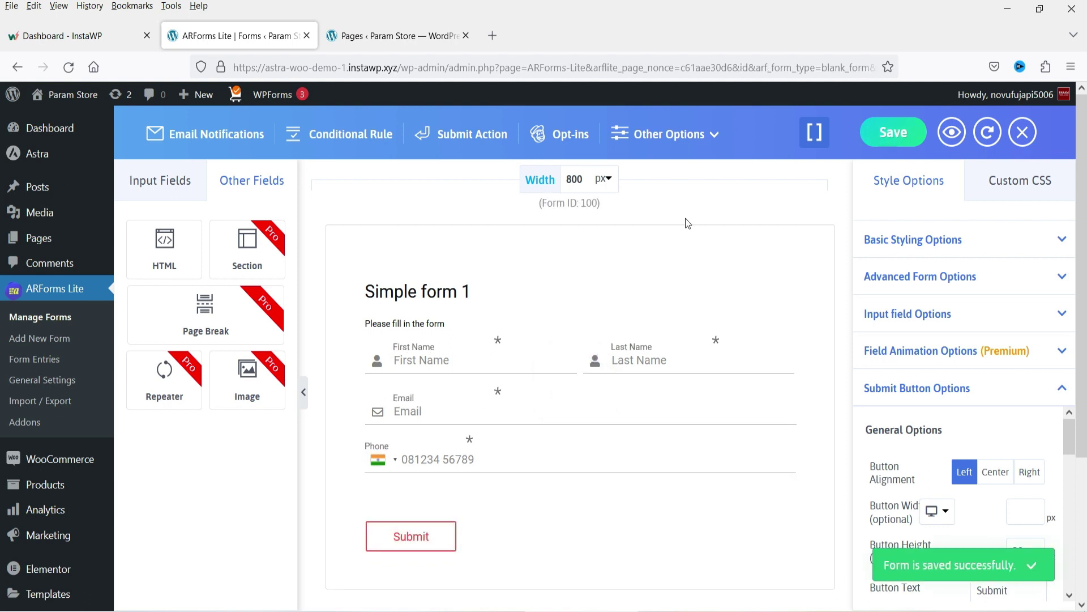
pyautogui.click(805, 138)
pyautogui.tripleClick(635, 238)
pyautogui.hotkey('ctrl', 'c')
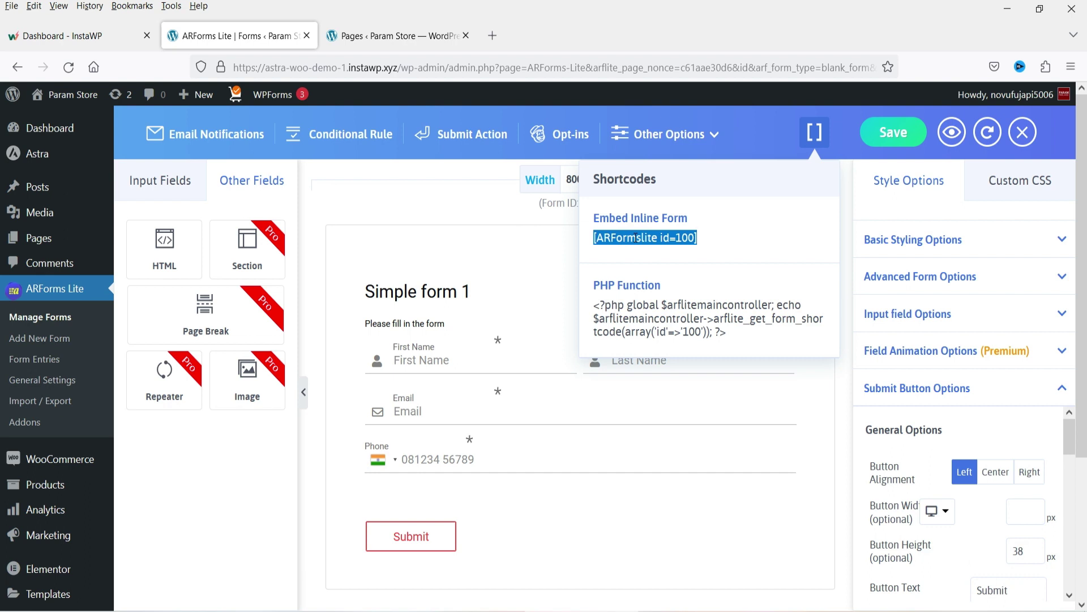
pyautogui.moveTo(741, 334); pyautogui.dragTo(595, 311)
pyautogui.click(742, 324)
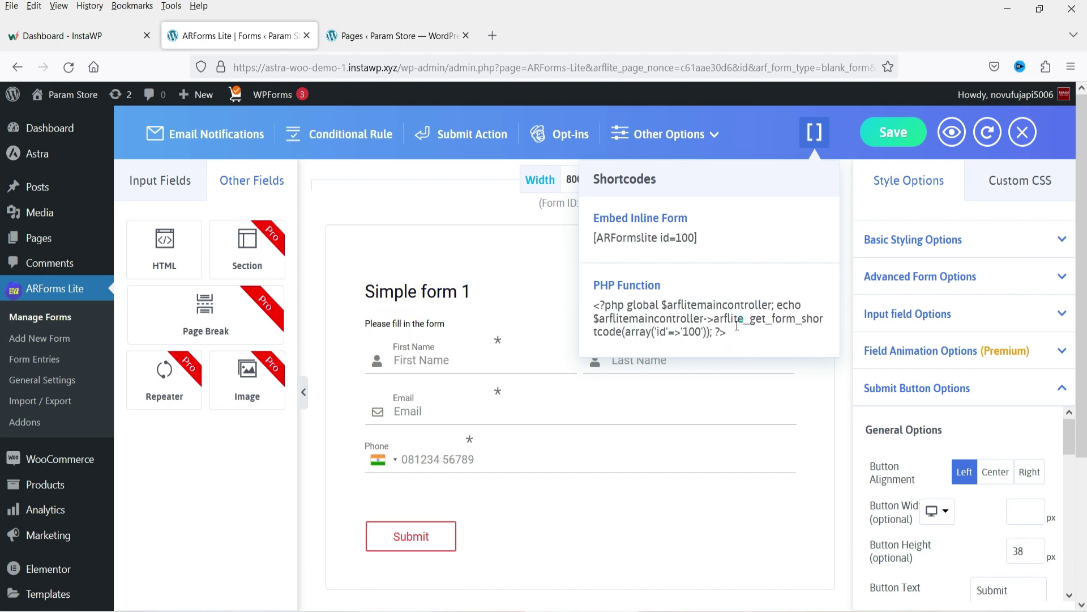
# - Preview the form in desktop, tablet and mobile layouts, and close the preview
pyautogui.click(952, 146)
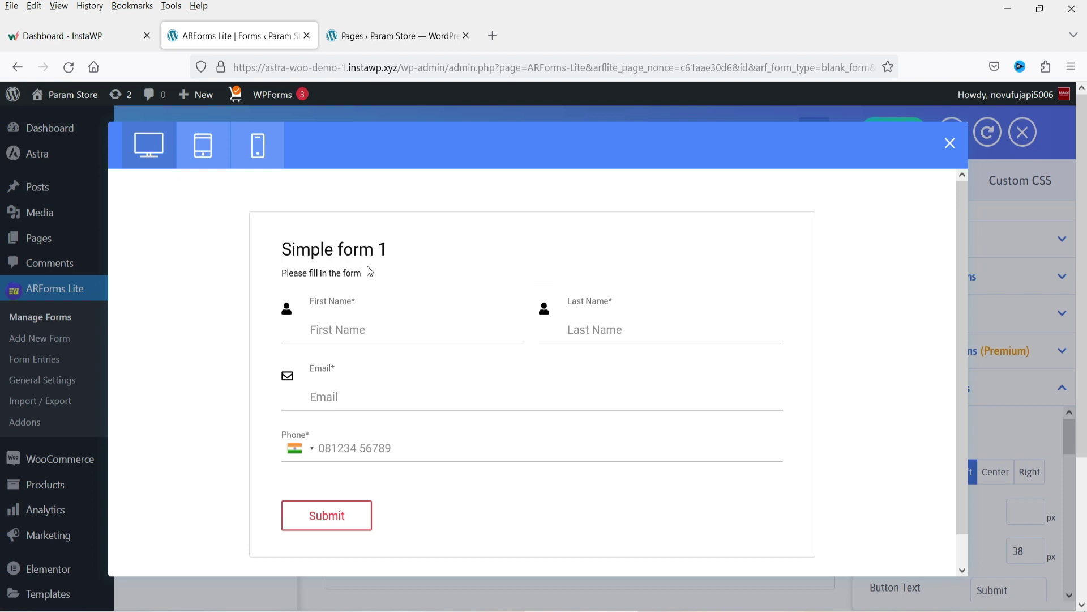
pyautogui.click(205, 150)
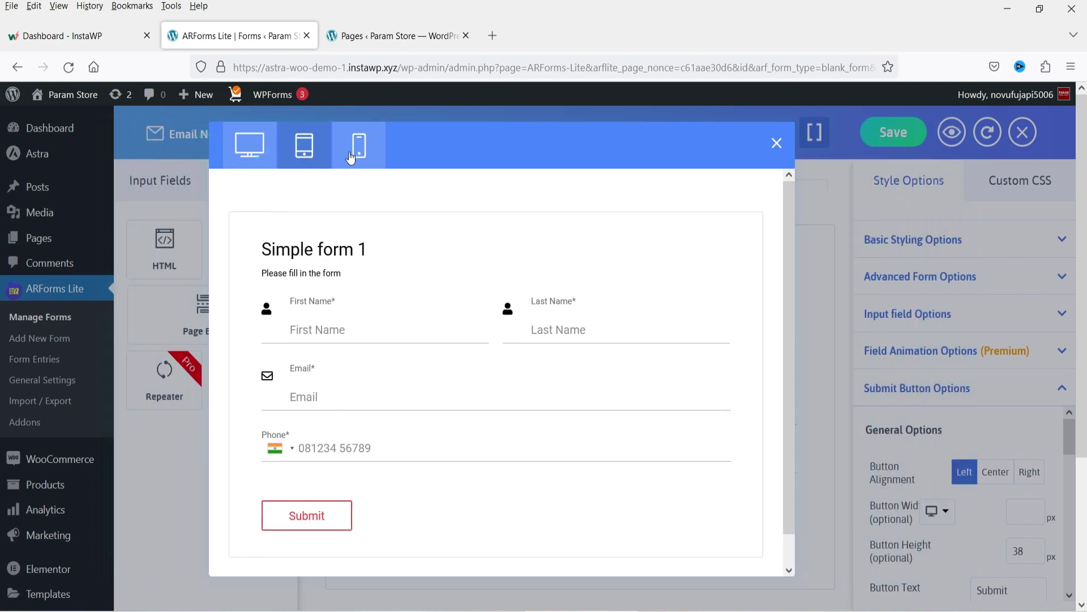
pyautogui.click(341, 164)
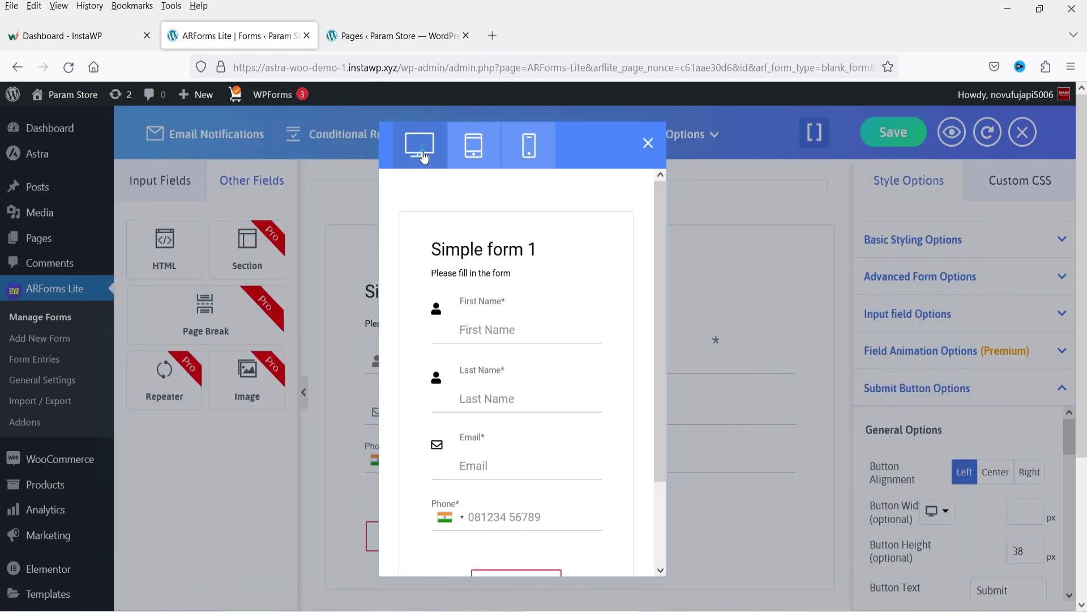
pyautogui.click(424, 148)
pyautogui.click(943, 143)
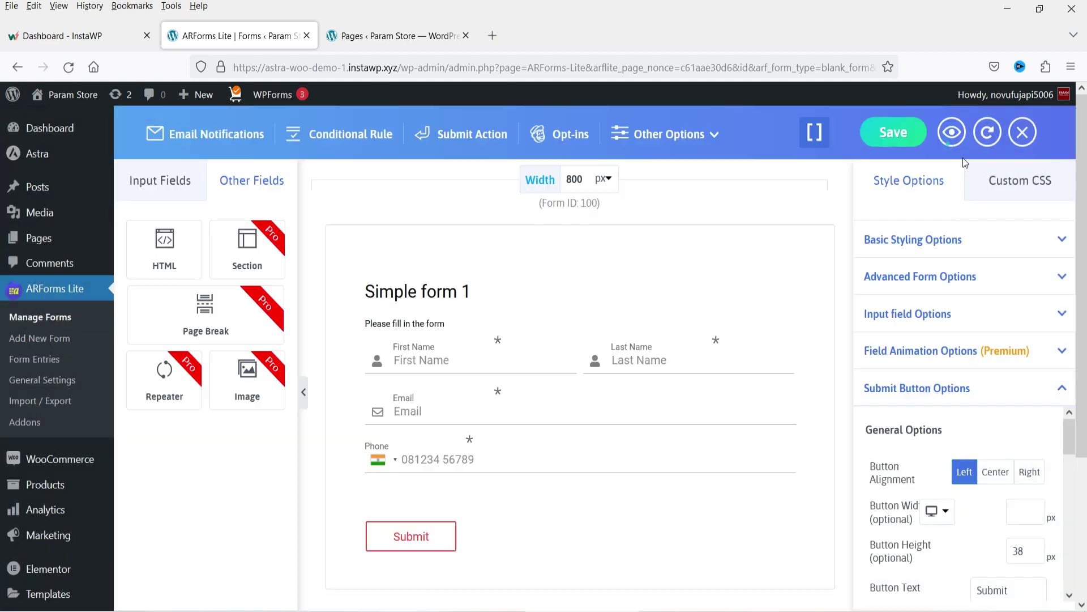
# - Open the Demo Elementor page from the site's page list for editing with Elementor in a new browser tab
pyautogui.click(368, 36)
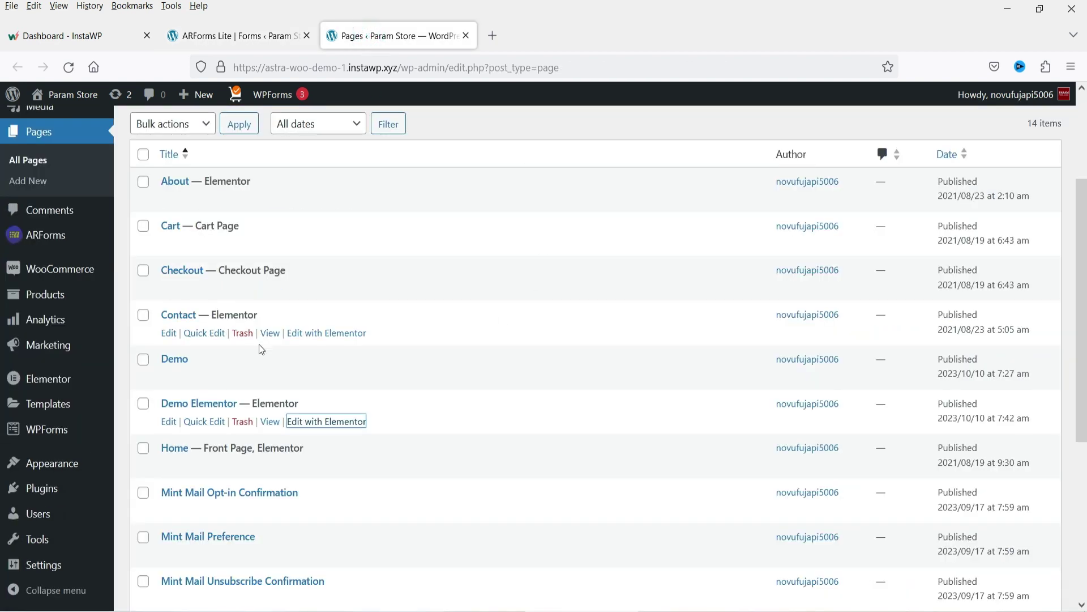
pyautogui.rightClick(339, 422)
pyautogui.click(435, 186)
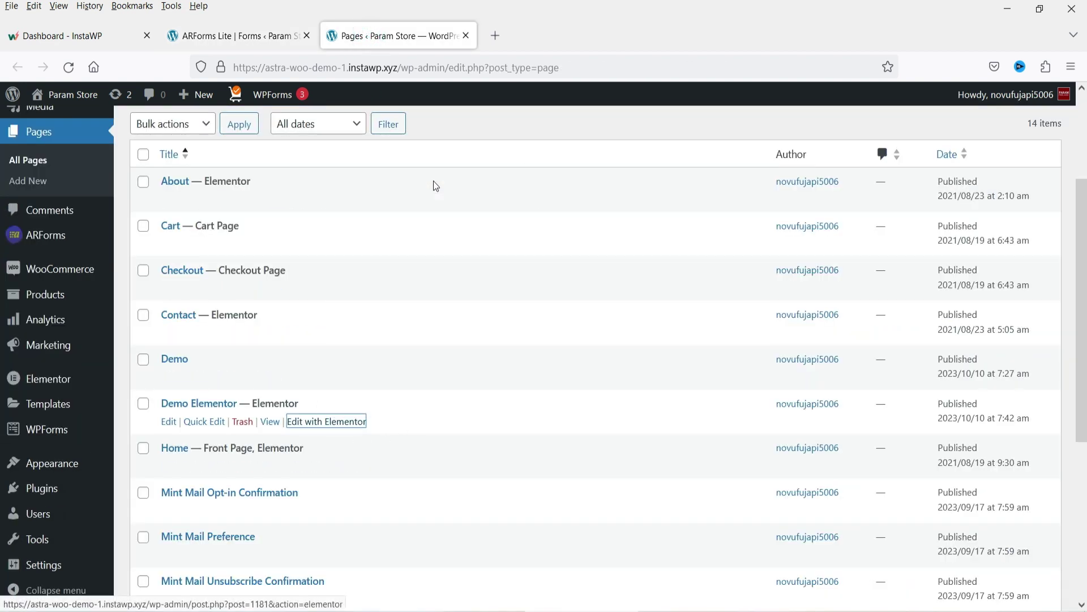
pyautogui.click(553, 36)
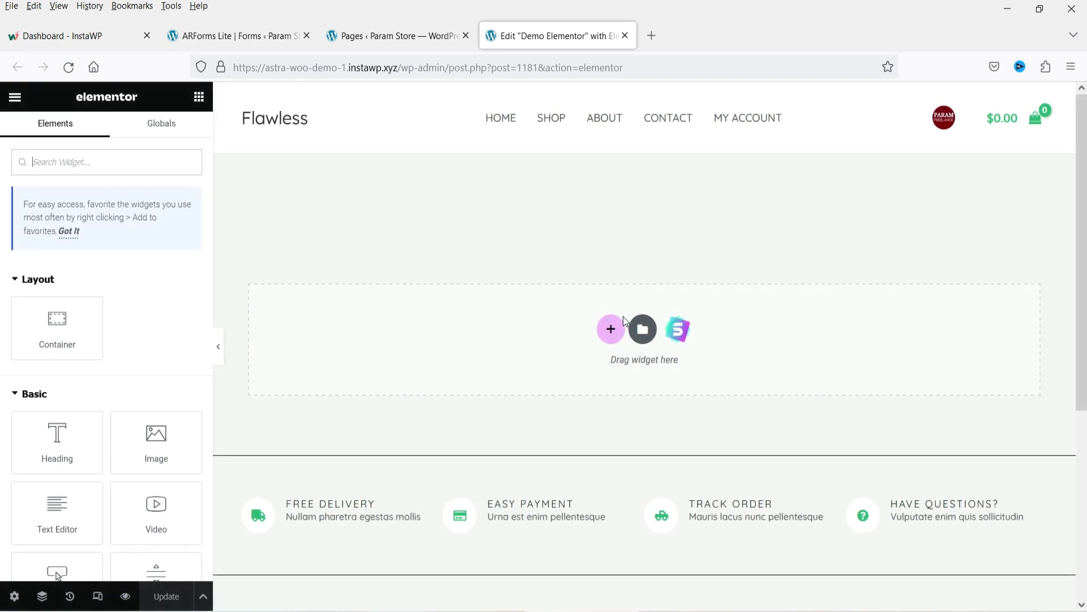
# - Add a single-column container with downward direction to the empty page
pyautogui.click(618, 324)
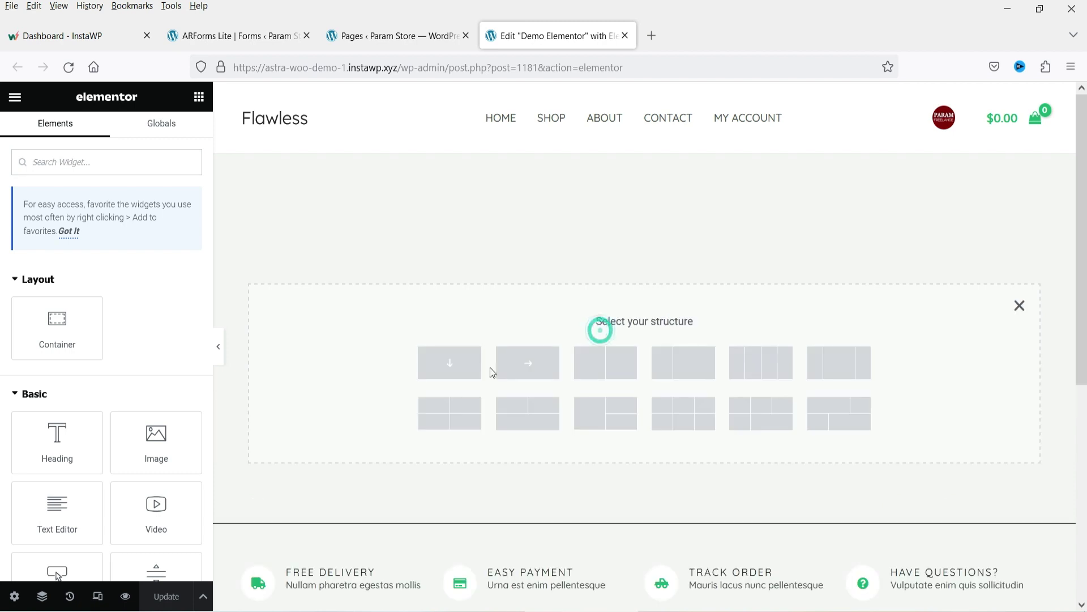
pyautogui.click(450, 363)
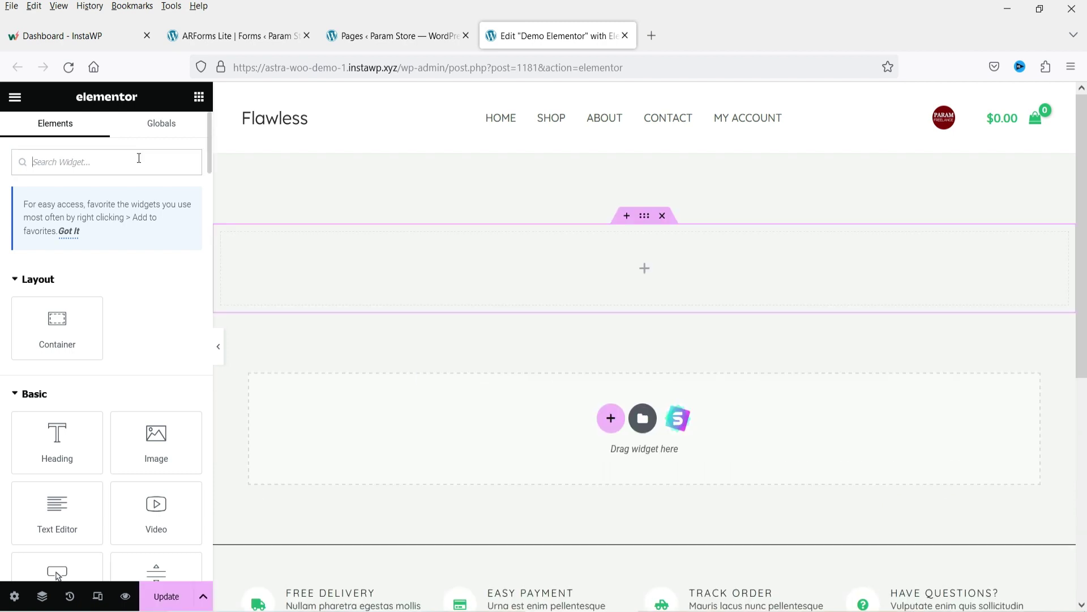
# - Add a Shortcode widget to the container with the copied form shortcode [ARFormslite id=100] and update the page
pyautogui.write('shortco')
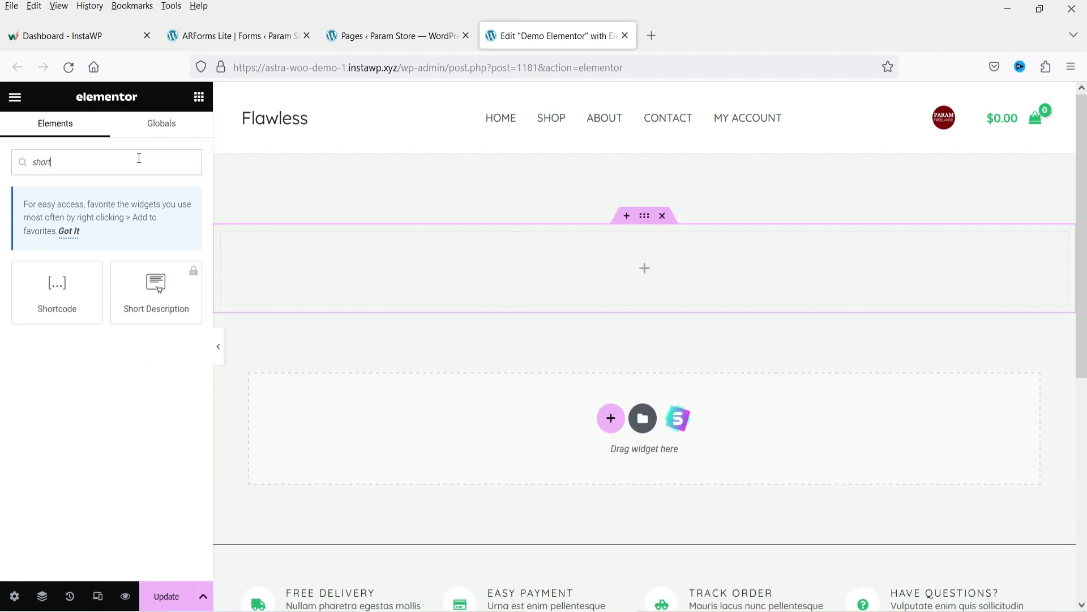
pyautogui.moveTo(56, 284); pyautogui.dragTo(457, 288)
pyautogui.click(123, 282)
pyautogui.hotkey('ctrl', 'v')
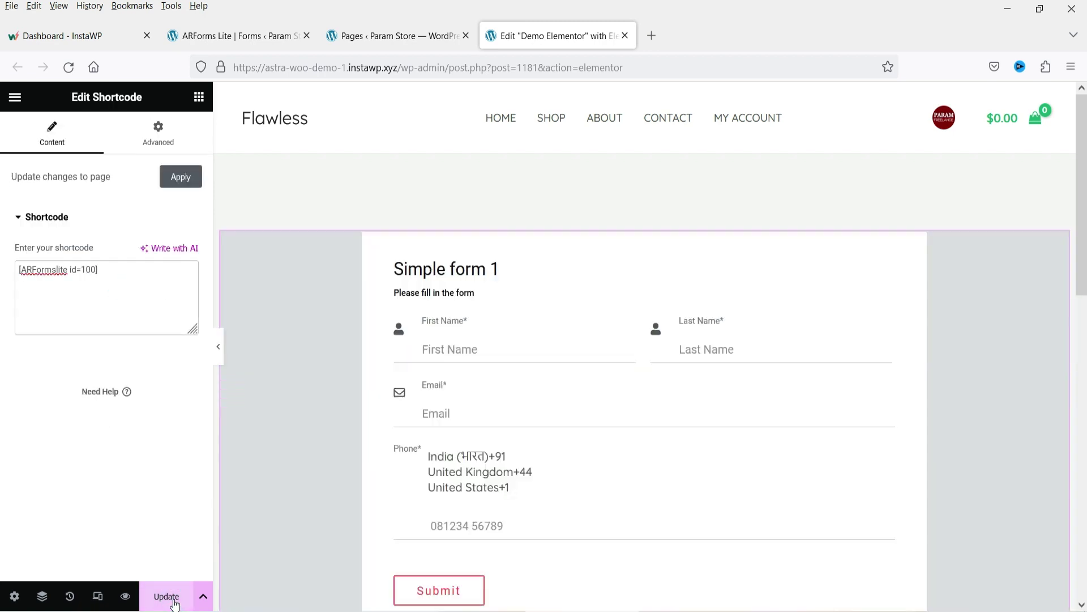
pyautogui.click(170, 598)
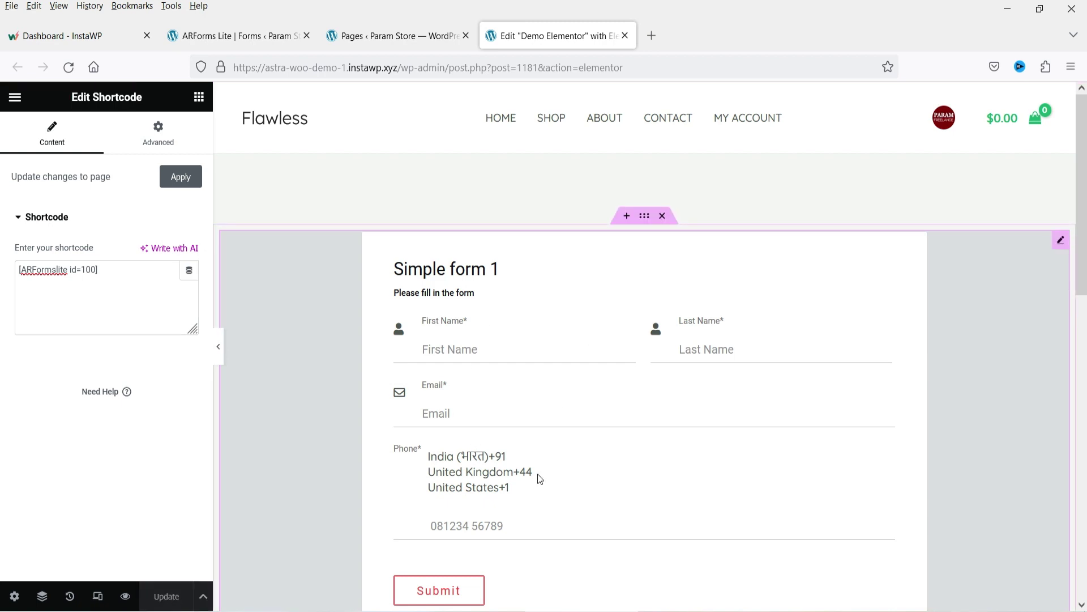
# - View the published Demo Elementor page in a new browser tab and go to the embedded form
pyautogui.click(15, 97)
pyautogui.rightClick(86, 351)
pyautogui.click(134, 364)
pyautogui.click(671, 39)
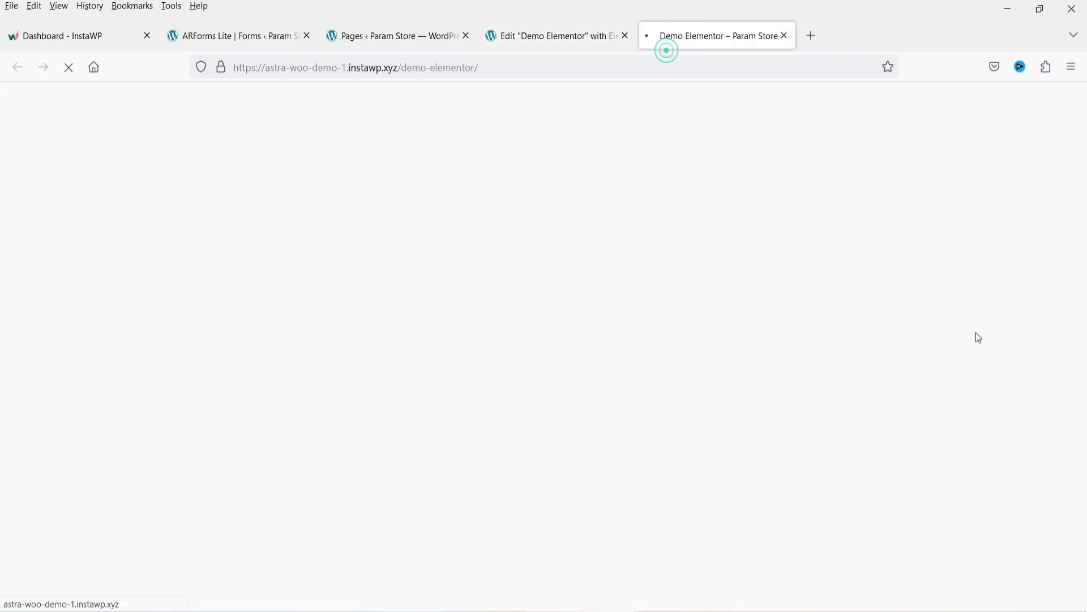
pyautogui.scroll(-3, 434, 201)
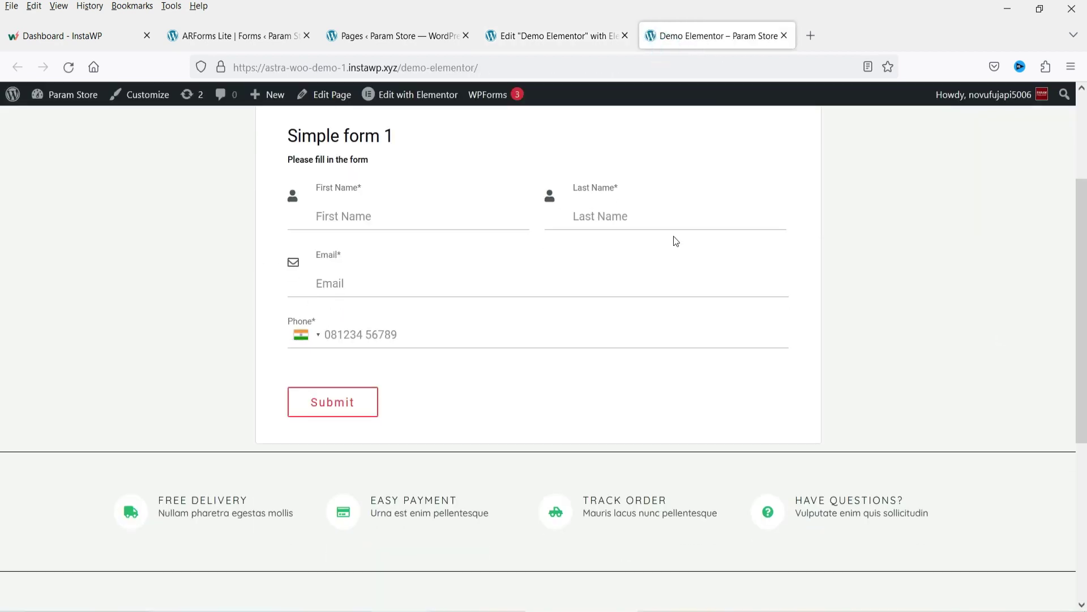
# - Check the embedded form's name, email and phone fields and the phone field's country code choices
pyautogui.click(328, 210)
pyautogui.click(579, 205)
pyautogui.click(406, 285)
pyautogui.click(413, 327)
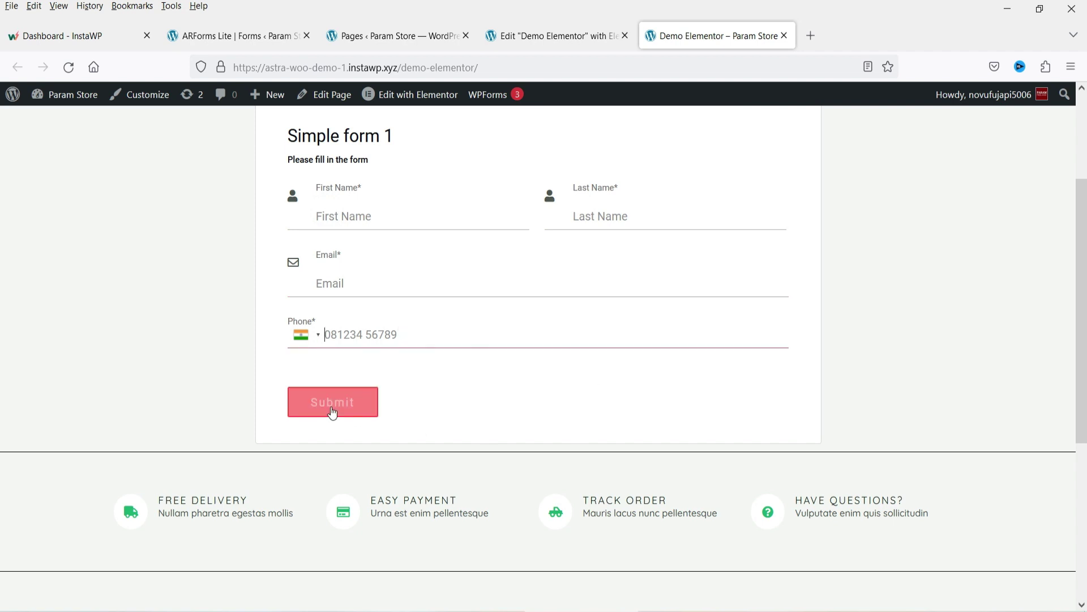
pyautogui.click(320, 340)
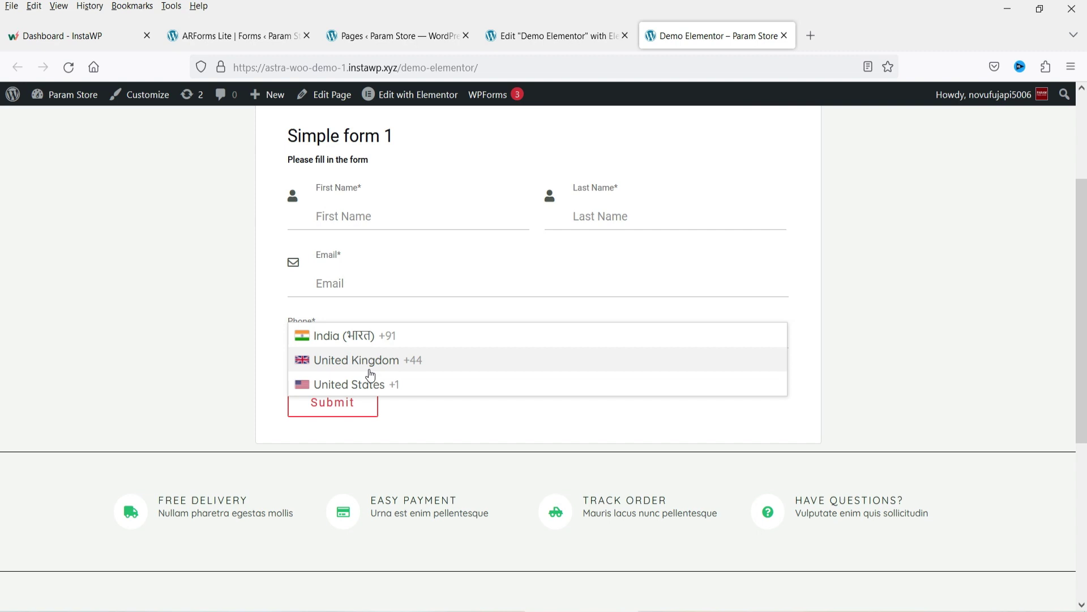
pyautogui.scroll(3, 359, 384)
# - Open the entries of Simple form 1 from the ARForms Lite form list and examine all columns of the submitted data
pyautogui.click(232, 36)
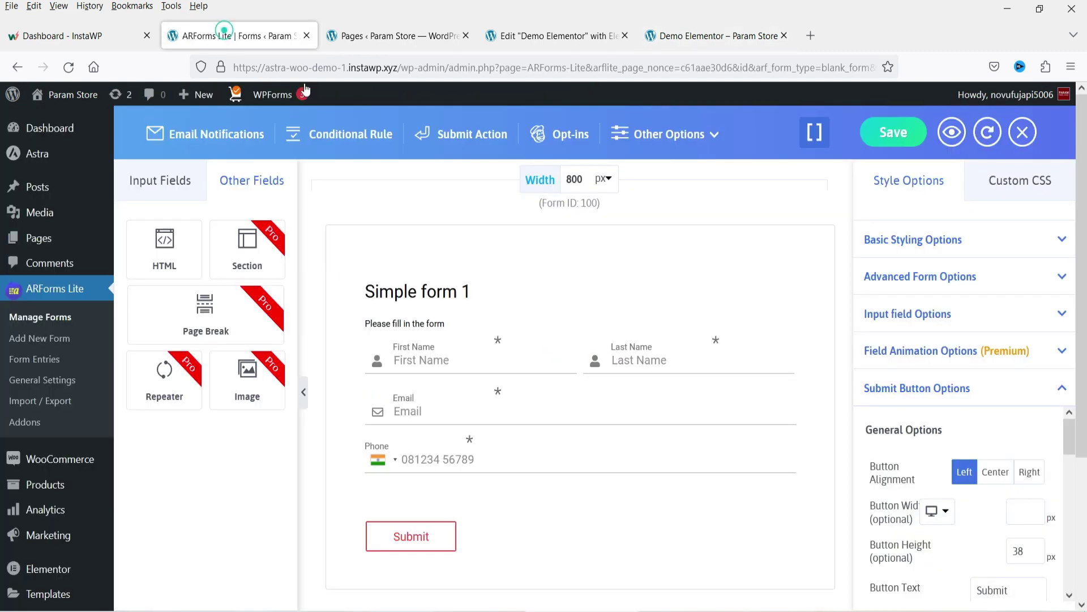
pyautogui.click(45, 316)
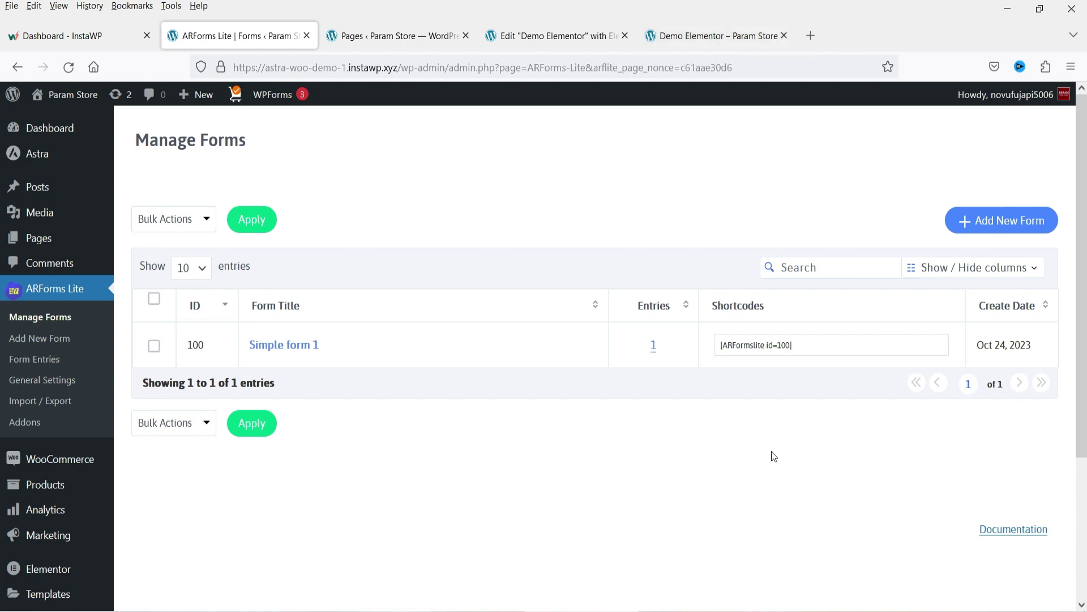
pyautogui.moveTo(301, 331)
pyautogui.click(654, 352)
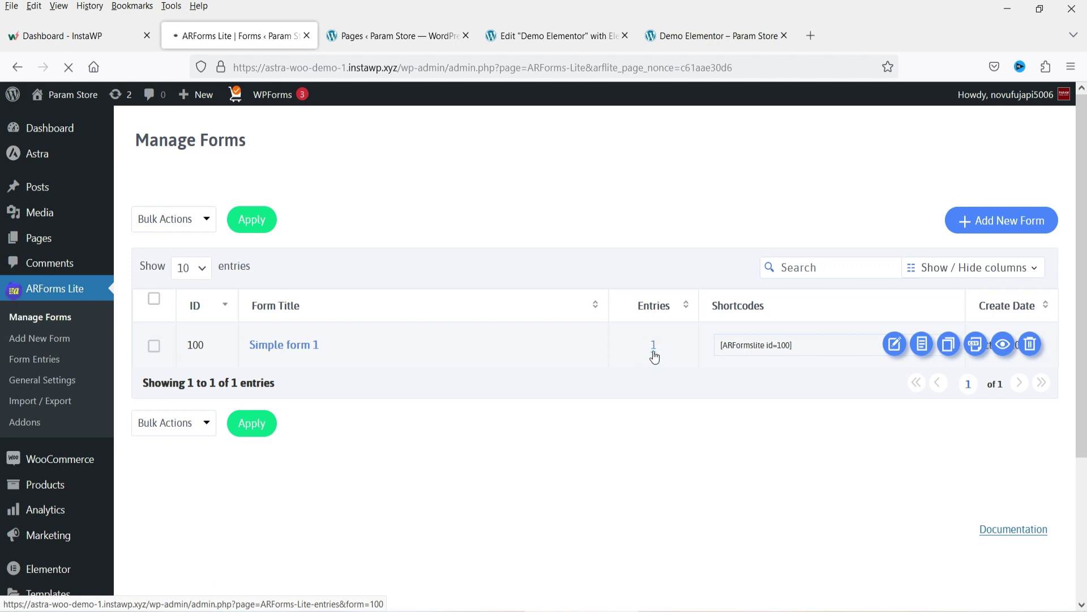
pyautogui.scroll(-3, 653, 354)
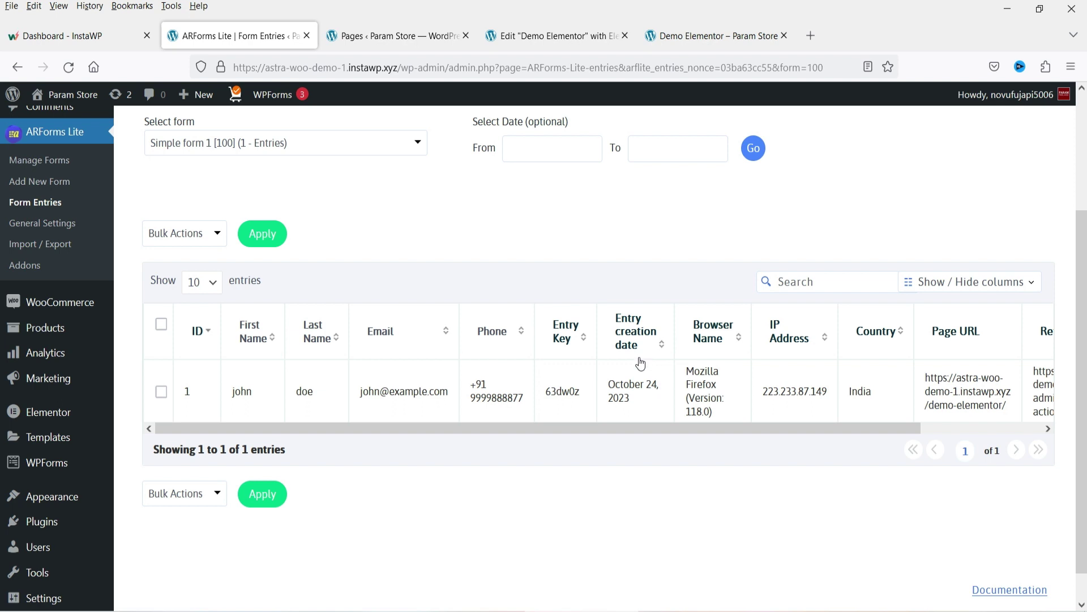
pyautogui.moveTo(386, 403)
pyautogui.hscroll(3, 424, 430)
pyautogui.hscroll(-3, 294, 422)
pyautogui.scroll(3, 426, 205)
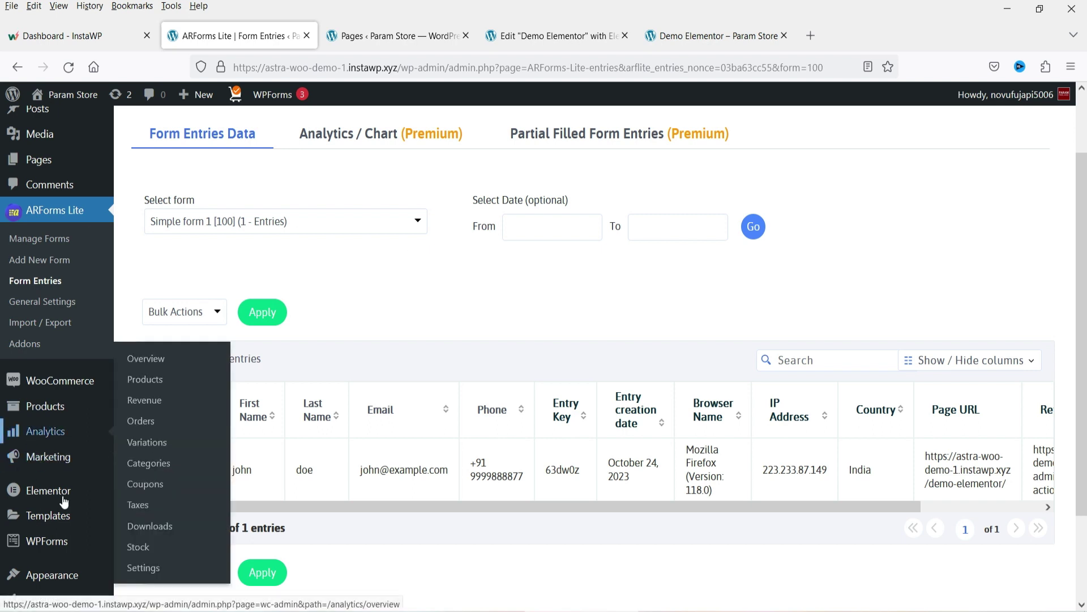
# - Install the premium ARForms form builder plugin from its uploaded zip file and activate it
pyautogui.moveTo(132, 584)
pyautogui.click(145, 546)
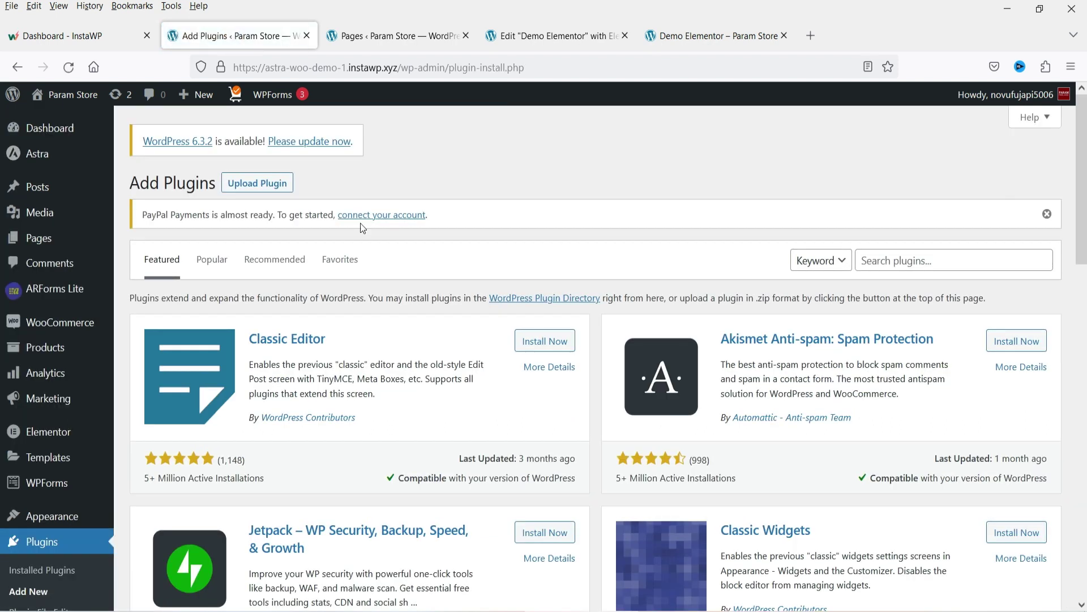
pyautogui.click(254, 189)
pyautogui.click(498, 367)
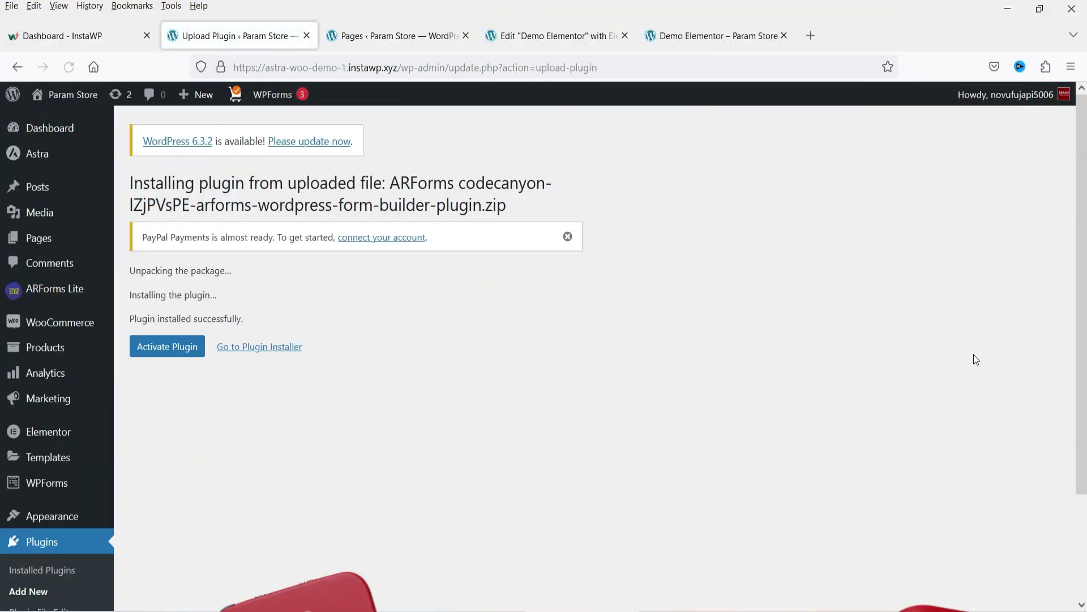
pyautogui.click(173, 348)
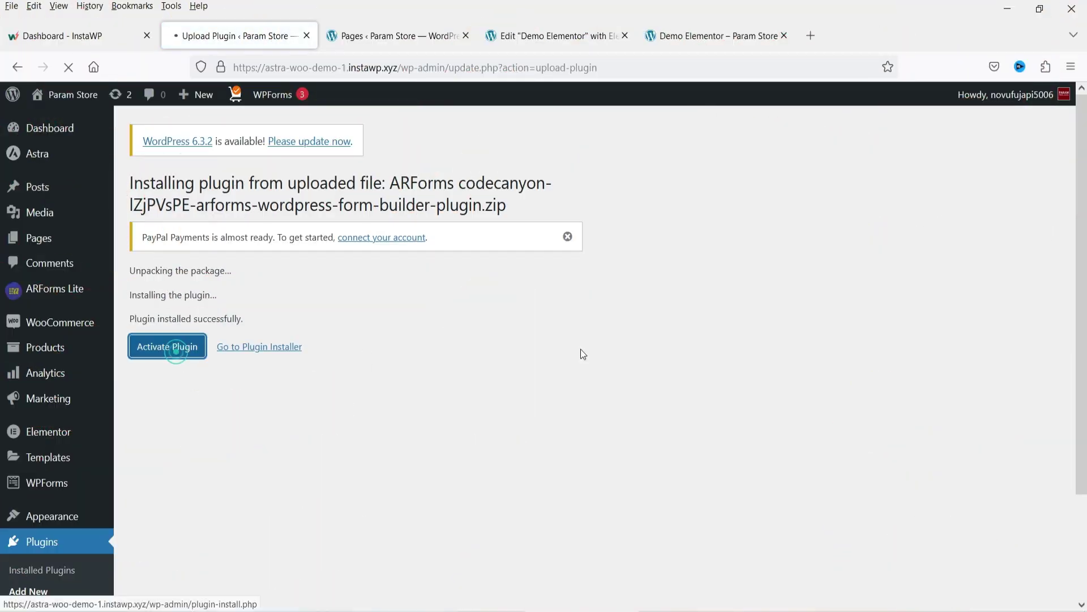
# - Activate the product license on the ARForms licensing page
pyautogui.scroll(-3, 579, 351)
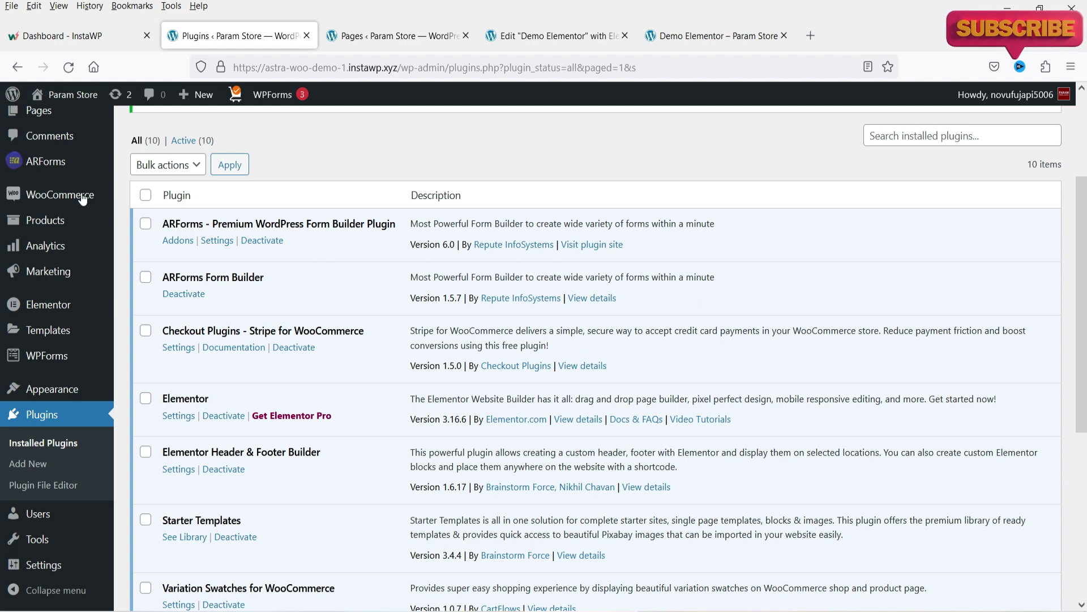
pyautogui.moveTo(76, 166)
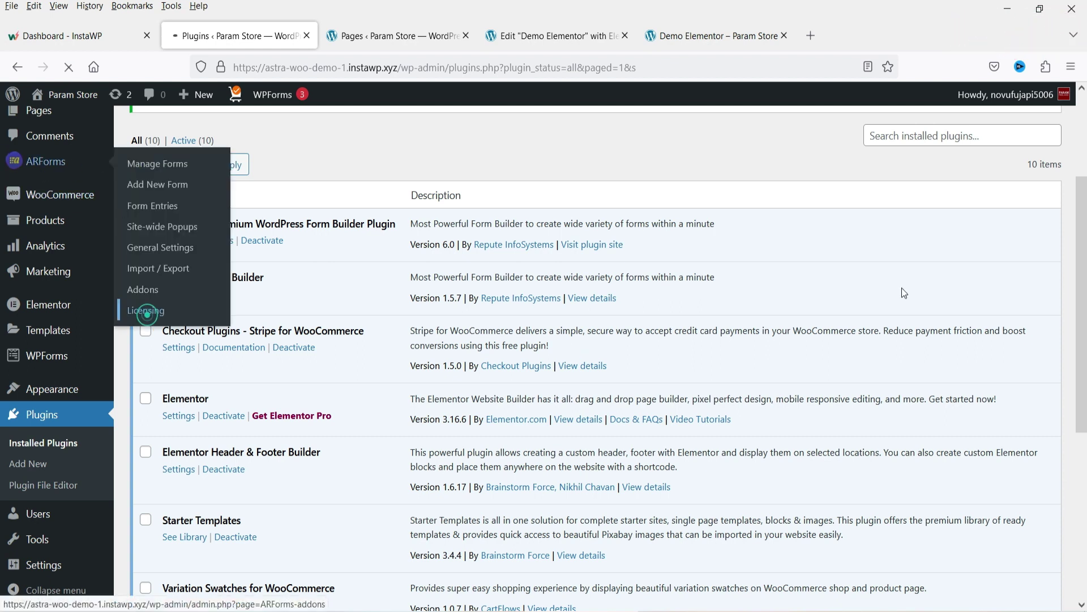
pyautogui.click(146, 310)
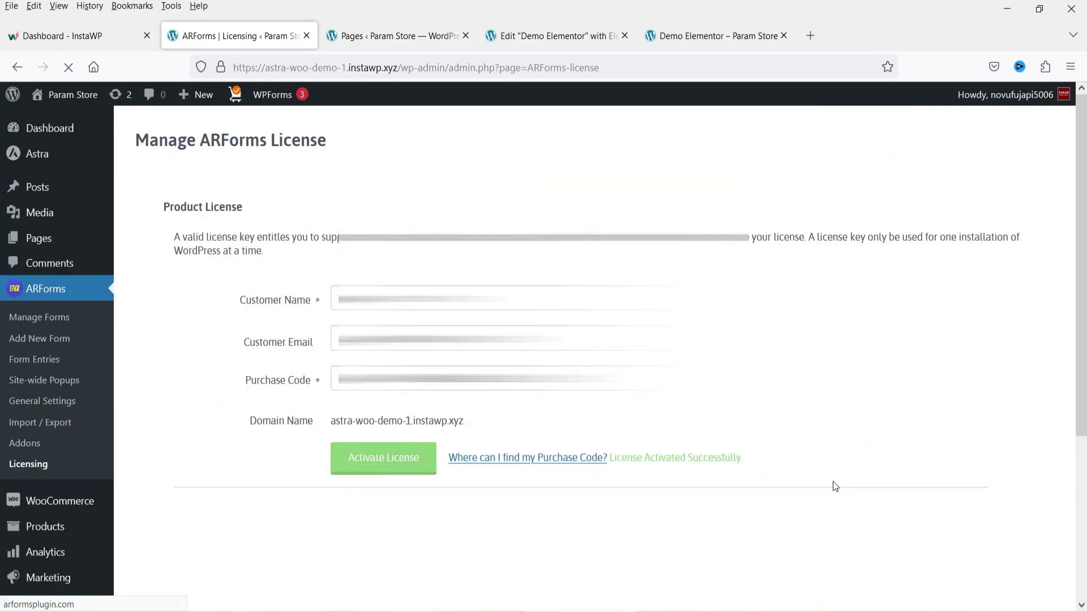
pyautogui.click(358, 457)
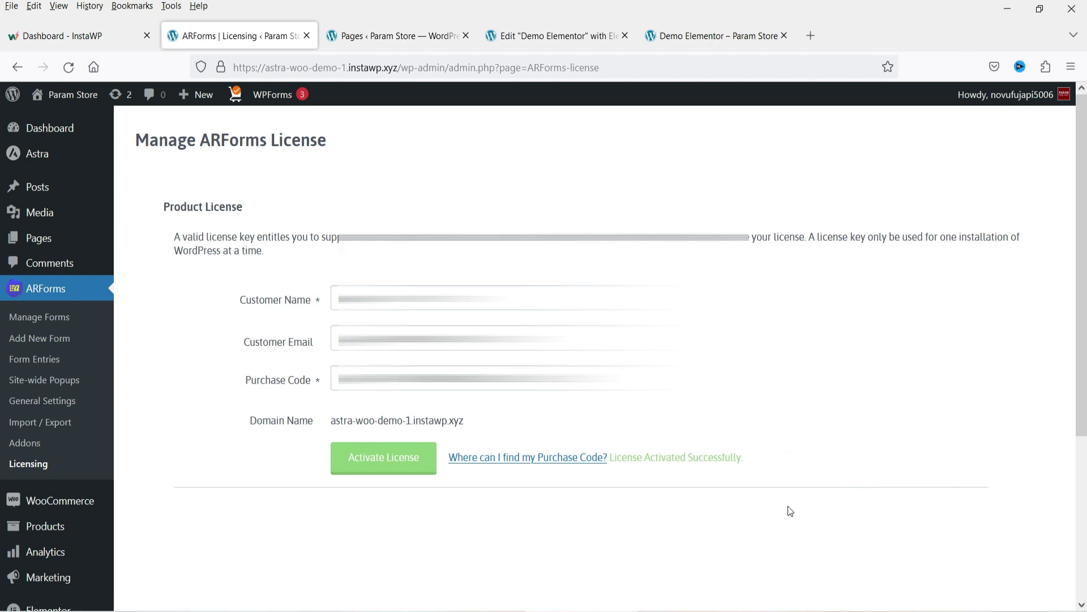
# - Create a new ARForms form titled Sample Form 2 from the Survey Form template
pyautogui.click(31, 318)
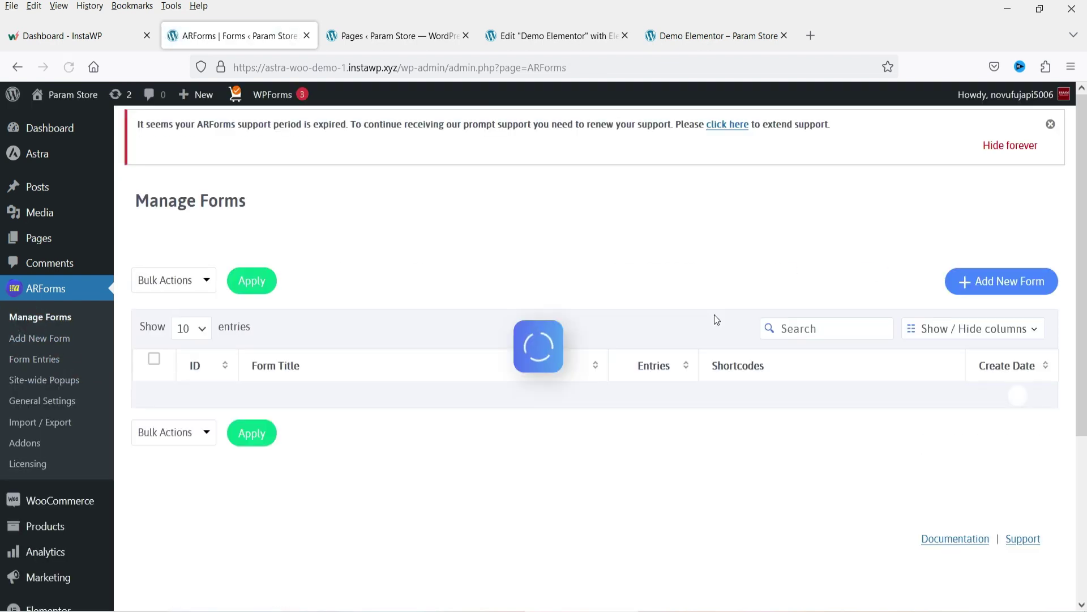
pyautogui.click(1033, 288)
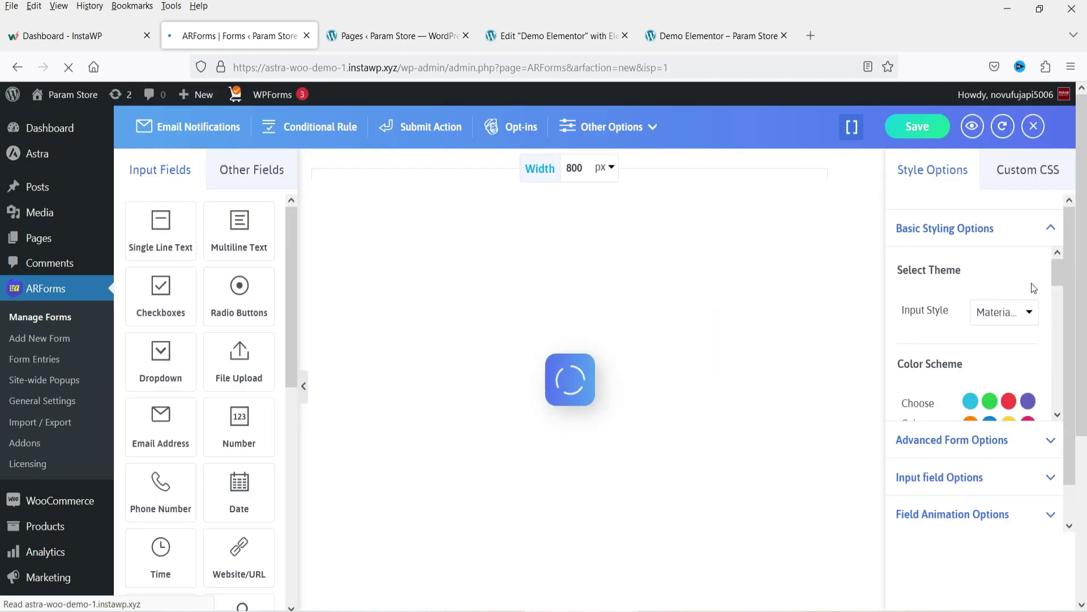
pyautogui.write('Sample Form 2')
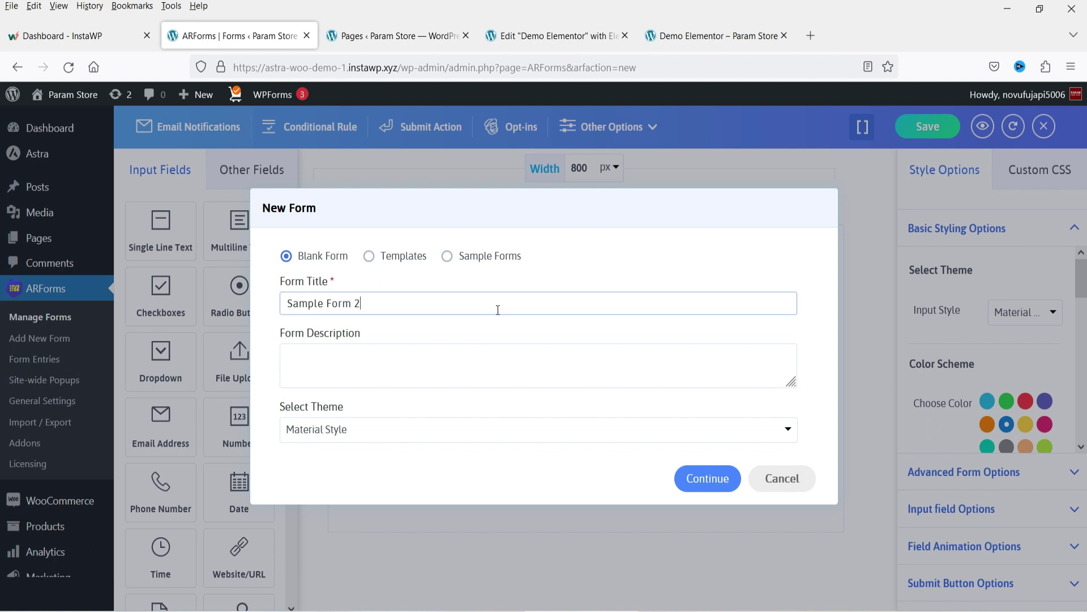
pyautogui.click(369, 256)
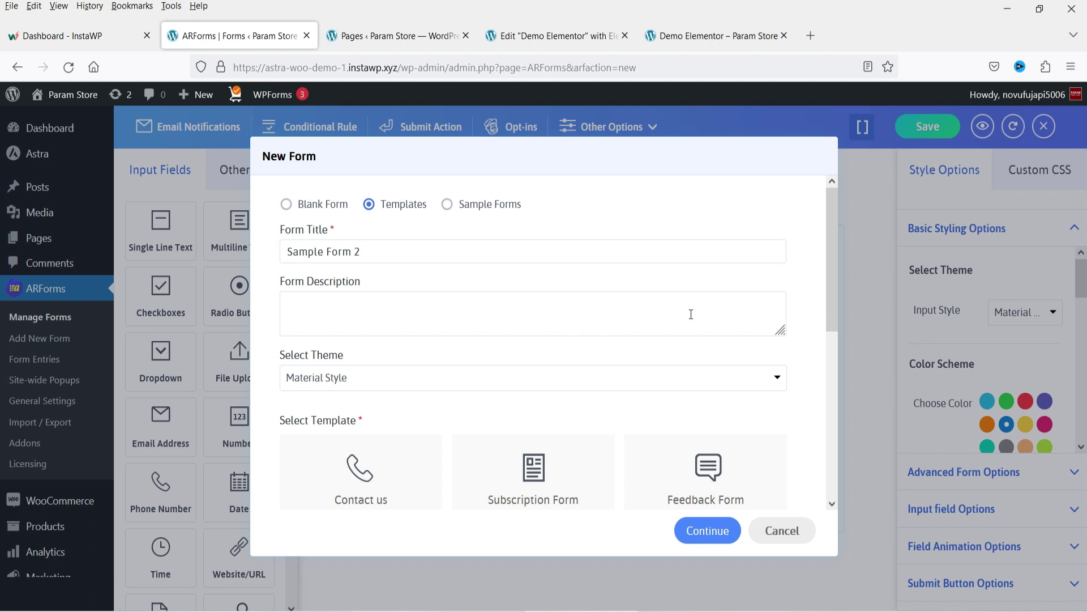
pyautogui.scroll(-7, 690, 314)
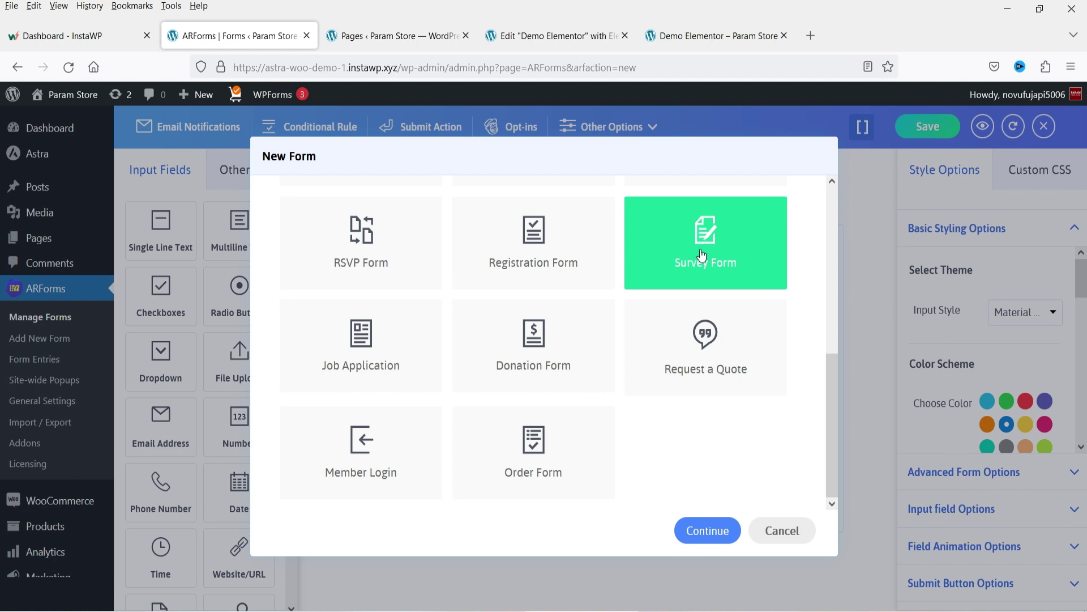
pyautogui.click(708, 531)
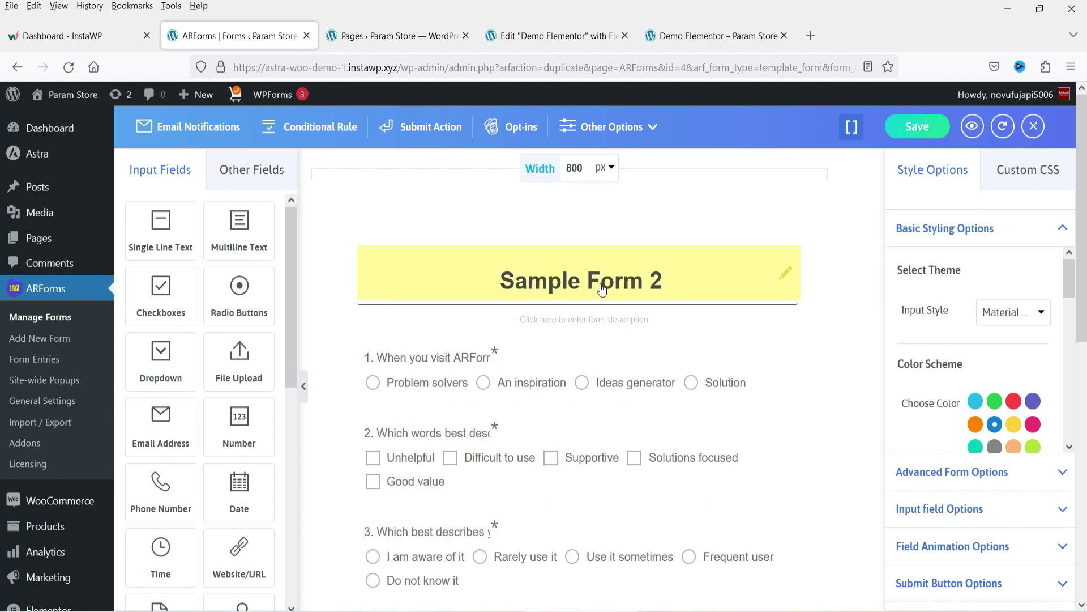
# - Review the survey template's questions and inspect the first question's label and answer options, leaving them unchanged
pyautogui.scroll(-3, 468, 332)
pyautogui.scroll(3, 522, 324)
pyautogui.scroll(-8, 557, 391)
pyautogui.scroll(8, 579, 376)
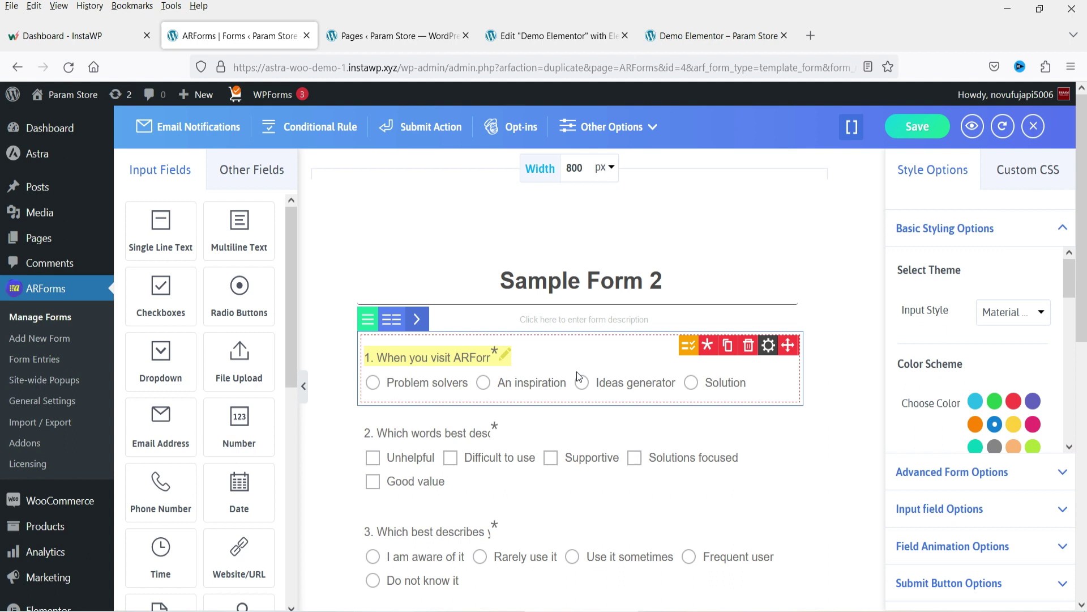
pyautogui.click(429, 358)
pyautogui.doubleClick(426, 360)
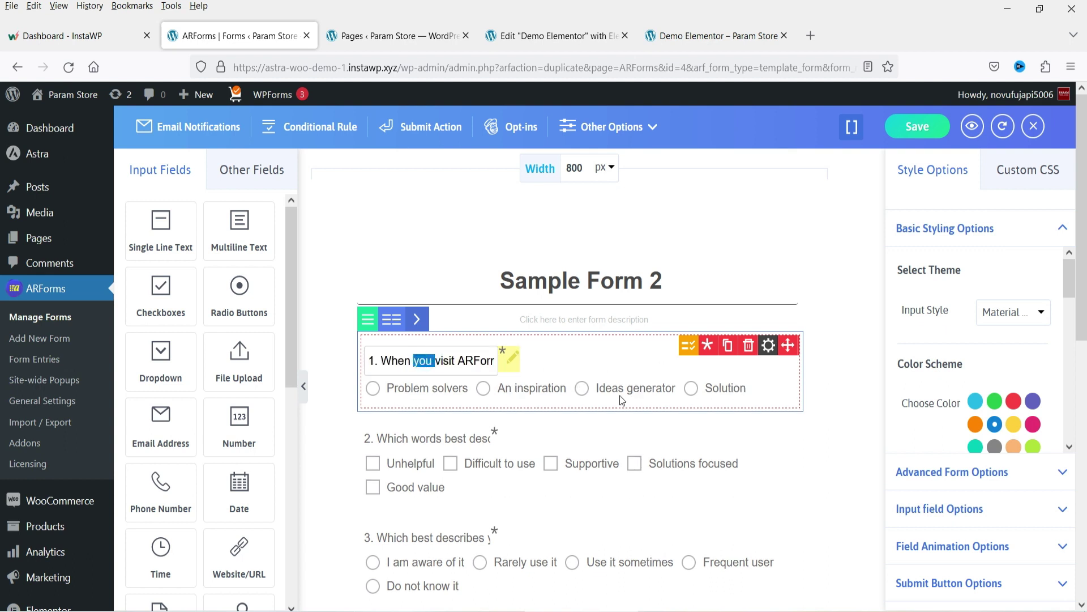
pyautogui.click(688, 346)
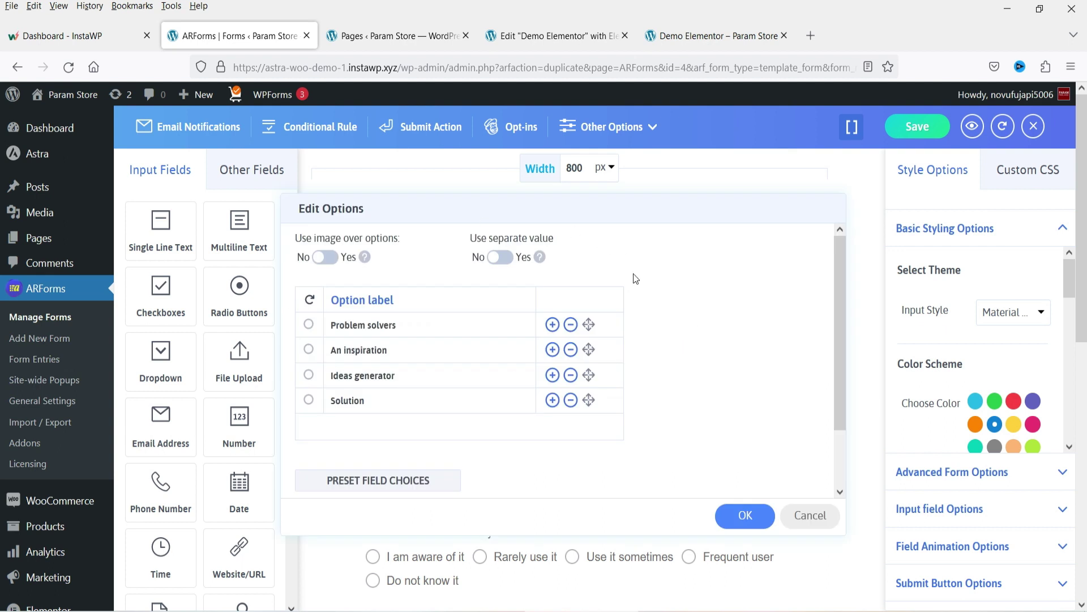
pyautogui.click(803, 521)
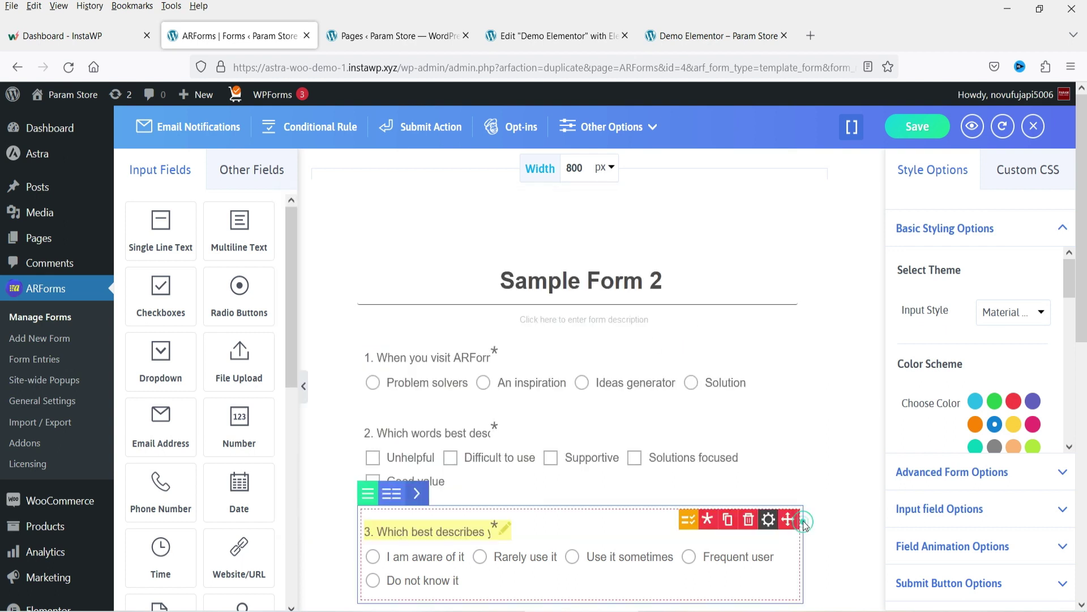
pyautogui.scroll(-3, 566, 339)
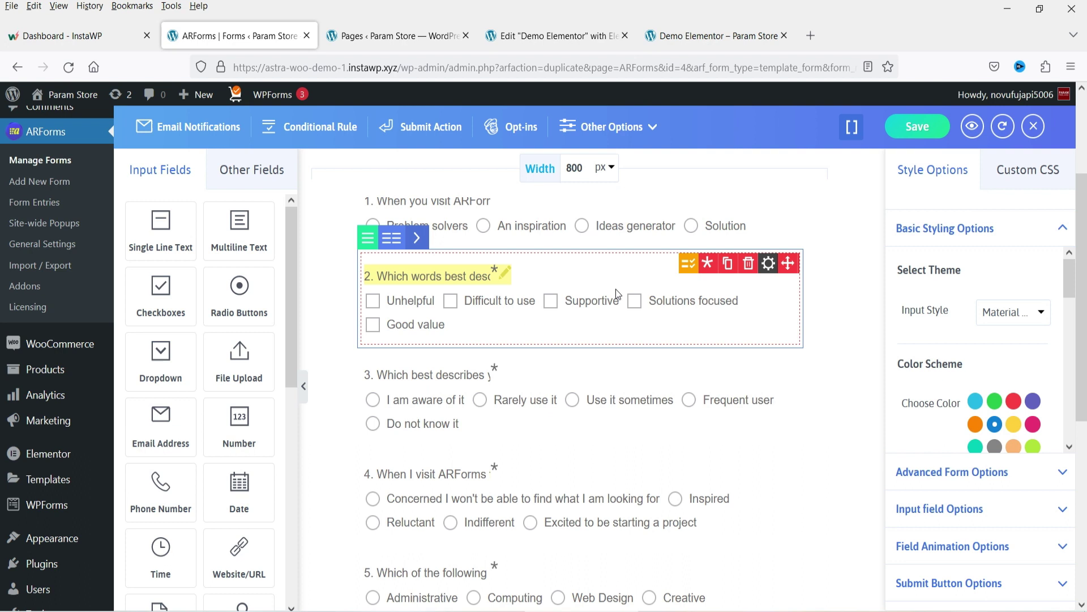
pyautogui.scroll(3, 616, 289)
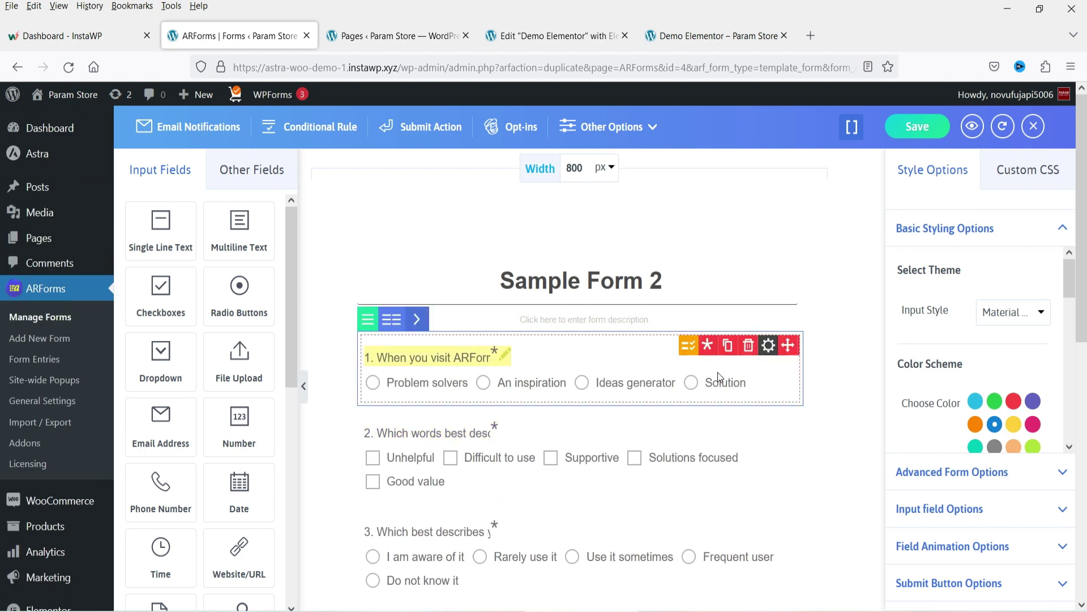
# - Insert a page break before question 3 and another before question 5 of the survey form
pyautogui.click(254, 173)
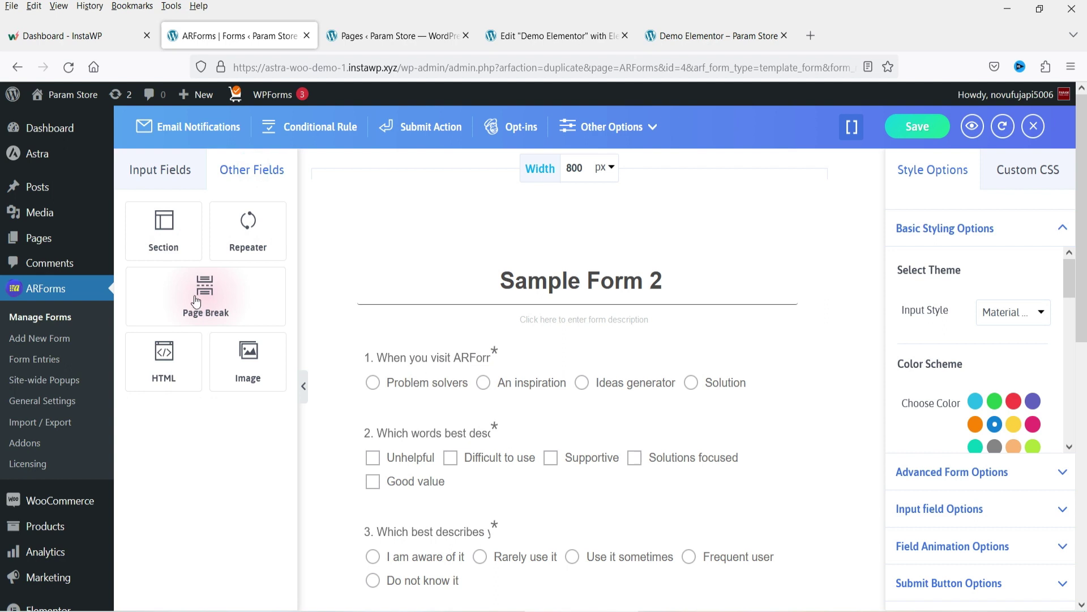
pyautogui.moveTo(187, 289); pyautogui.dragTo(634, 508)
pyautogui.scroll(-4, 589, 359)
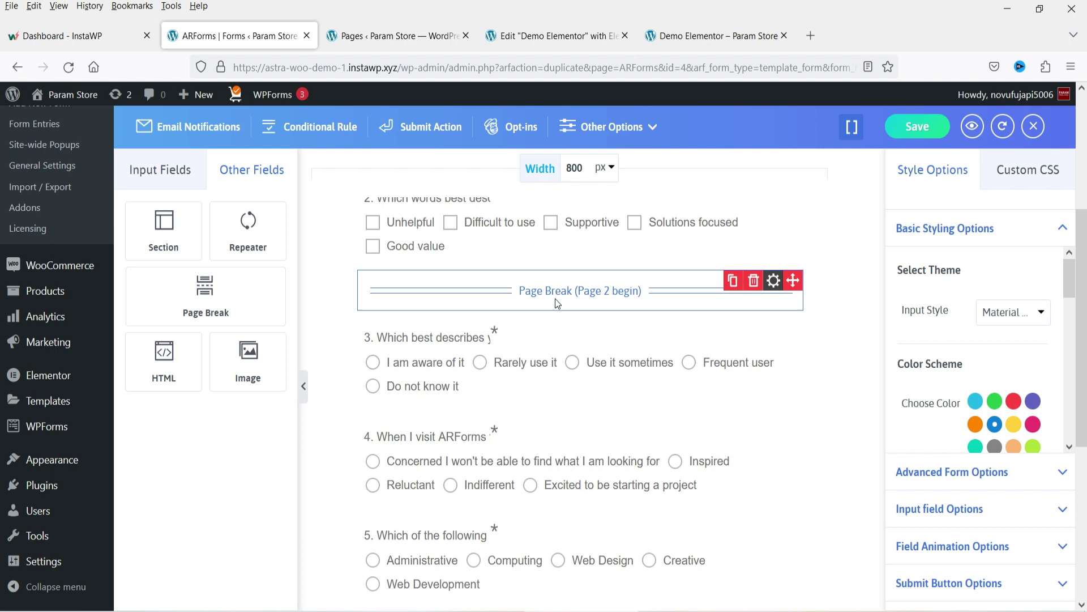
pyautogui.moveTo(199, 287); pyautogui.dragTo(517, 559)
pyautogui.scroll(-5, 707, 377)
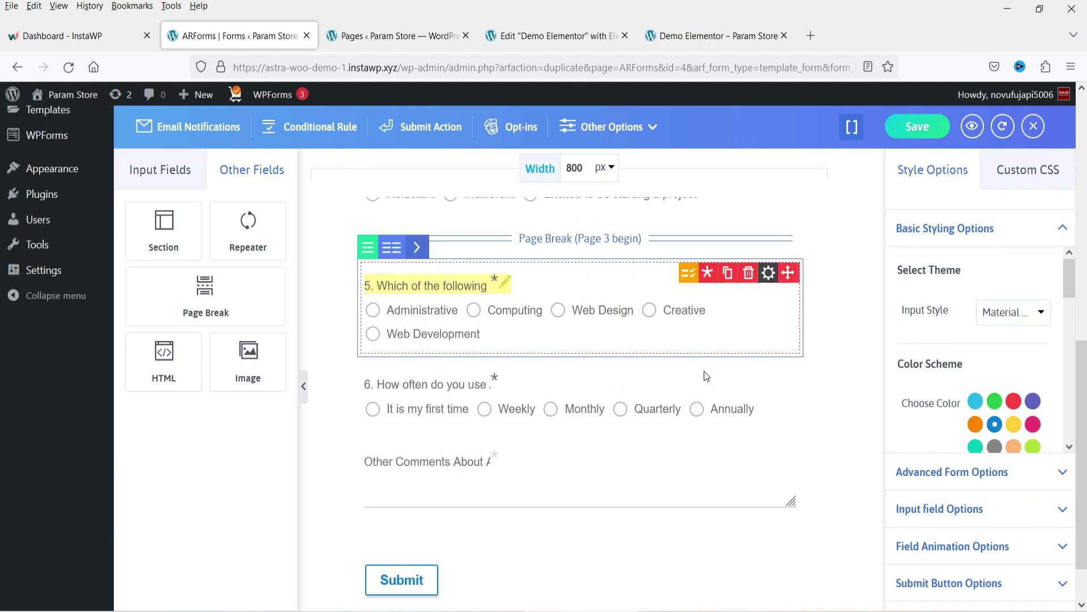
pyautogui.scroll(6, 632, 294)
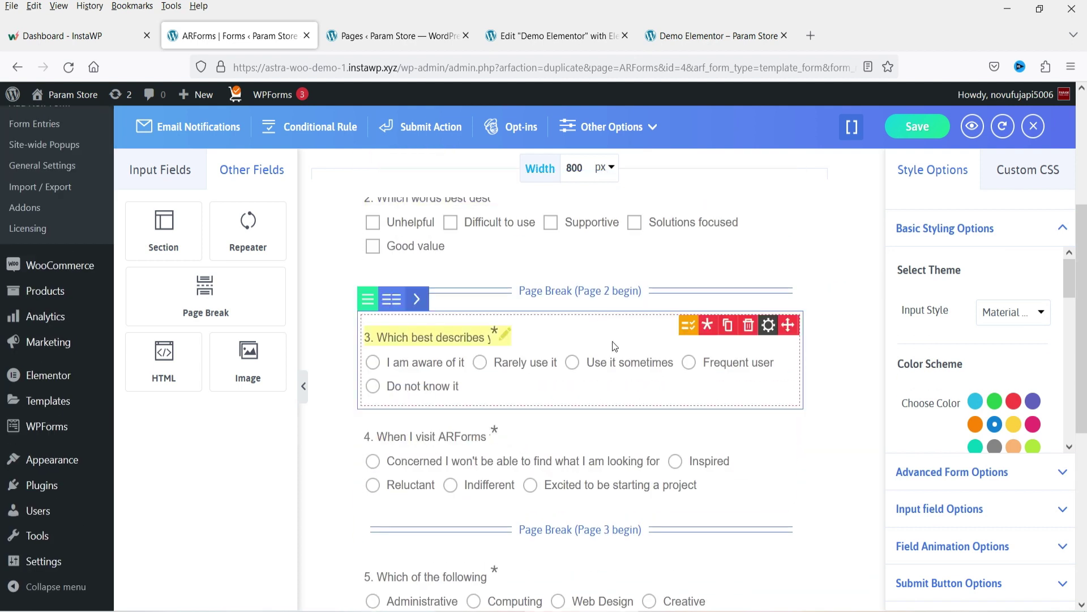
# - Save the survey form and copy its inline embed shortcode [ARForms id=101]
pyautogui.scroll(-4, 613, 341)
pyautogui.click(916, 126)
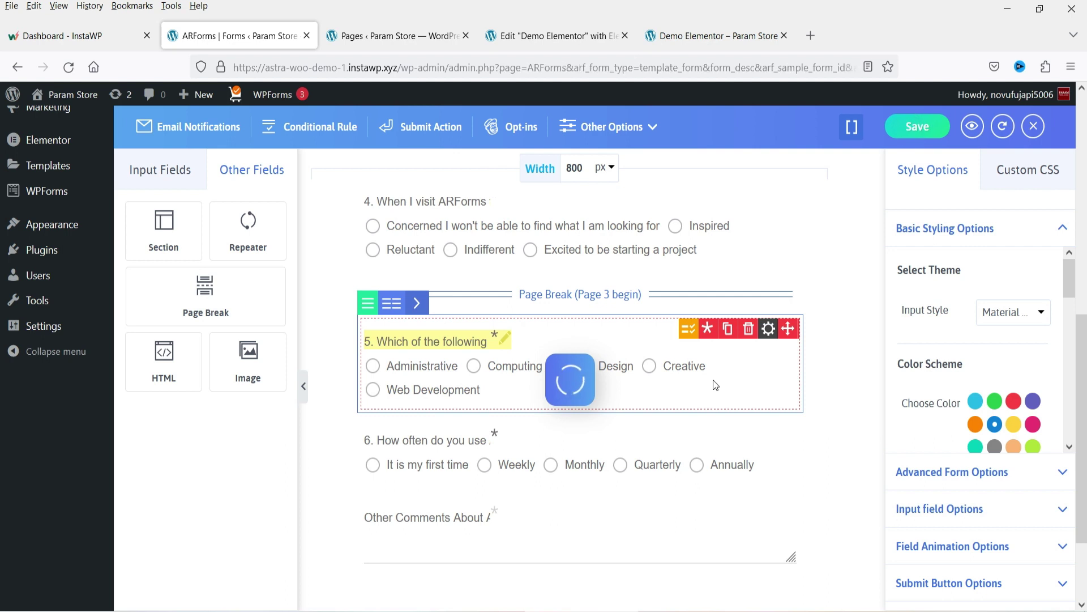
pyautogui.click(851, 127)
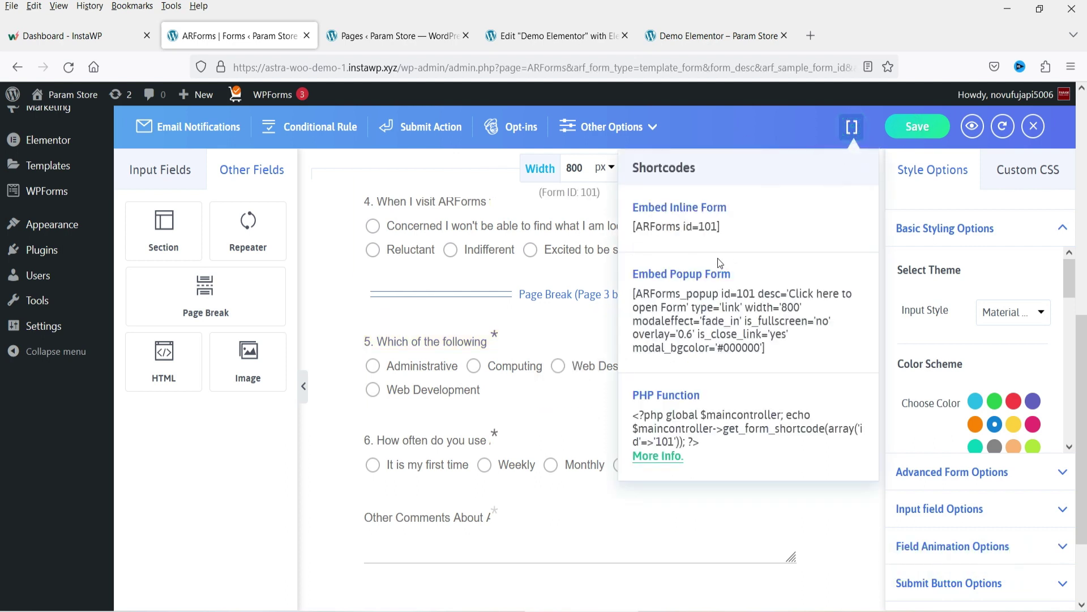
pyautogui.click(680, 228)
# - Replace the Shortcode widget's content on the Demo Elementor page with [ARForms id=101] in the Elementor editor and update the page
pyautogui.click(723, 38)
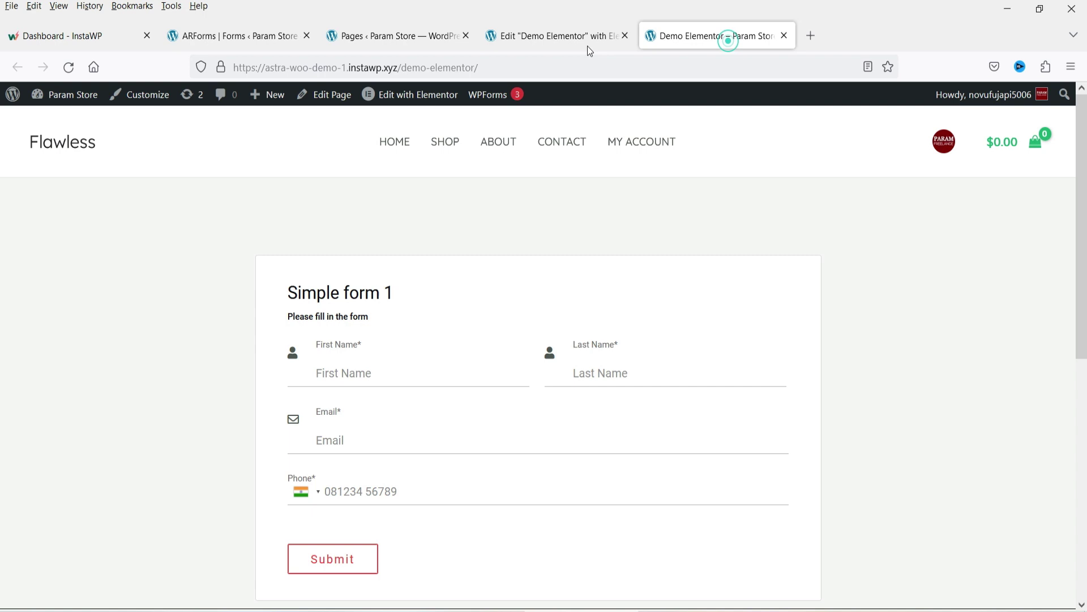
pyautogui.click(617, 39)
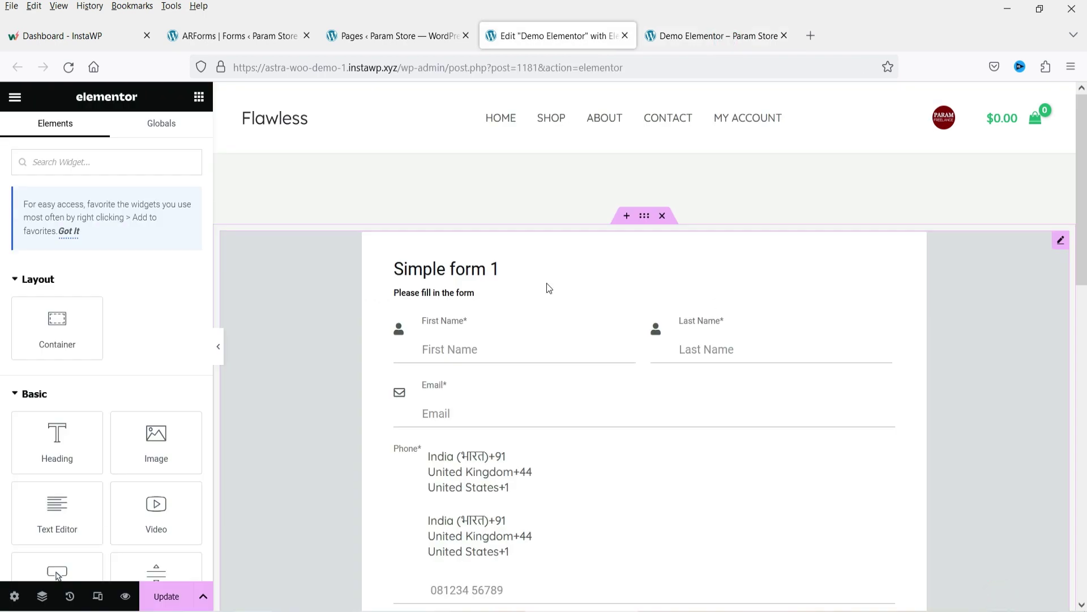
pyautogui.click(1060, 241)
pyautogui.tripleClick(77, 271)
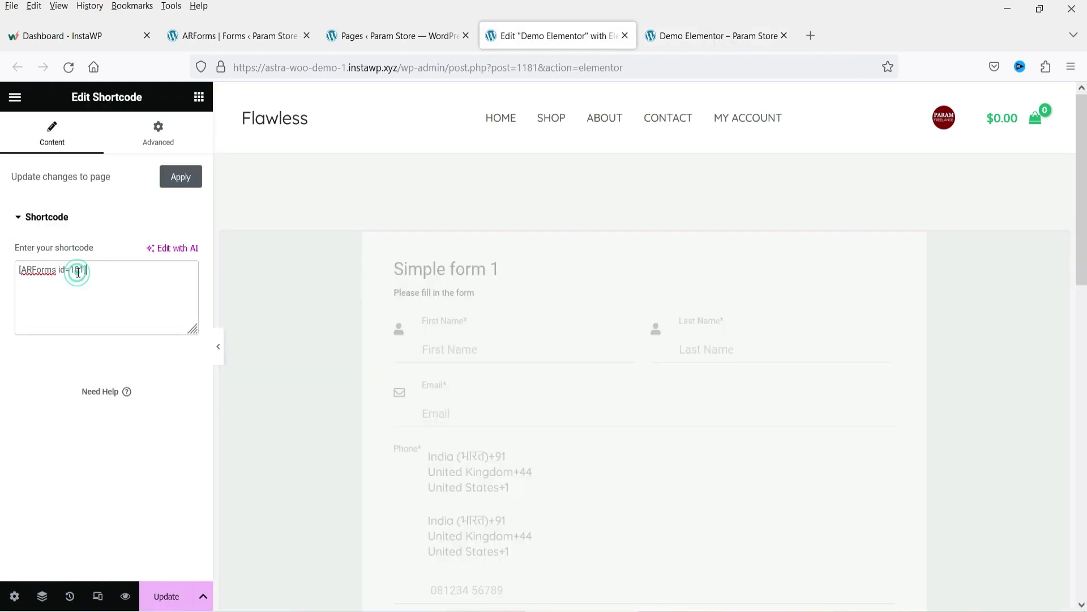
pyautogui.click(165, 595)
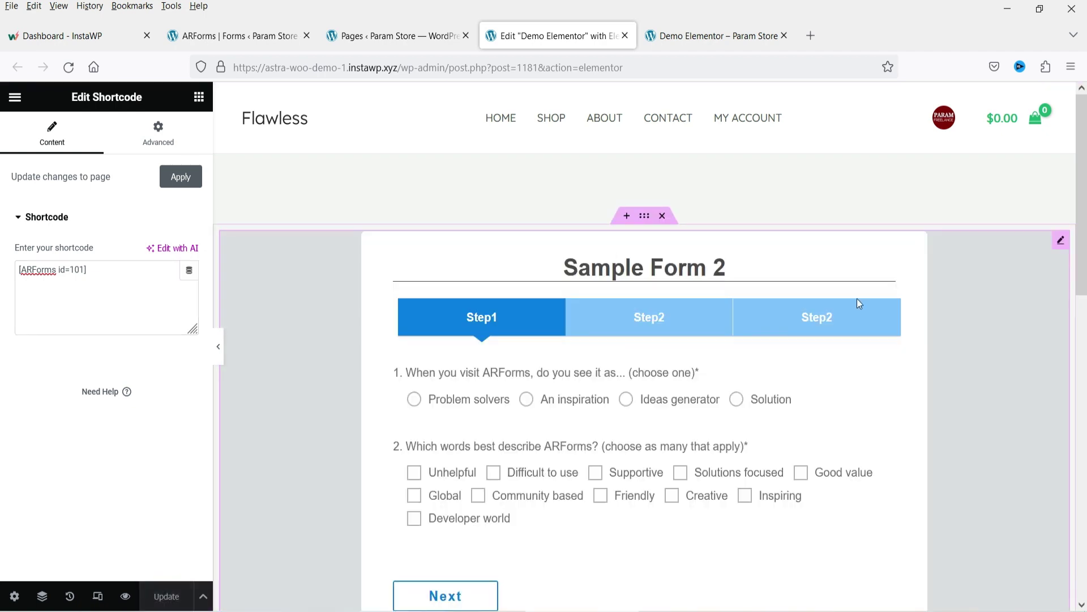
# - Test the first two survey pages live, answering Problem solvers, Difficult to use, Rarely use it and Excited to be starting a project, advancing through each
pyautogui.scroll(-3, 431, 244)
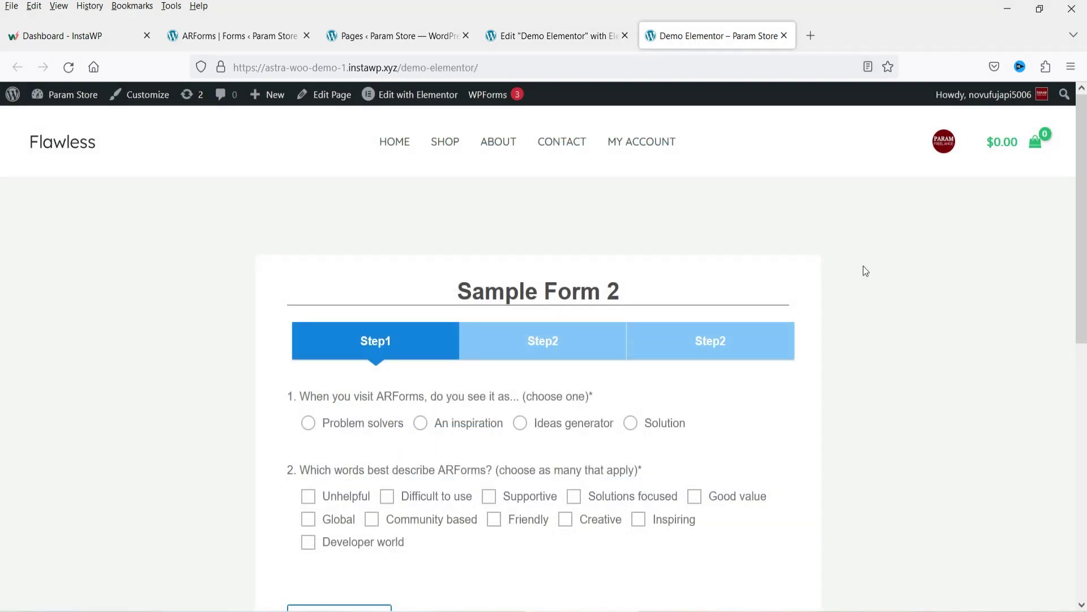
pyautogui.scroll(-2, 852, 258)
pyautogui.scroll(1, 783, 277)
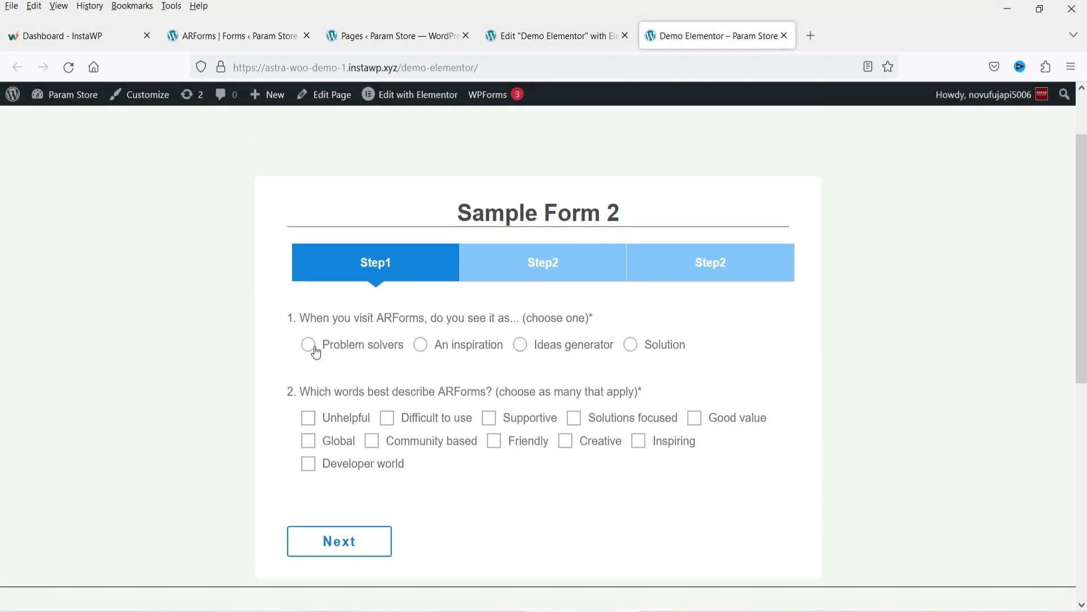
pyautogui.click(308, 345)
pyautogui.click(386, 418)
pyautogui.click(356, 541)
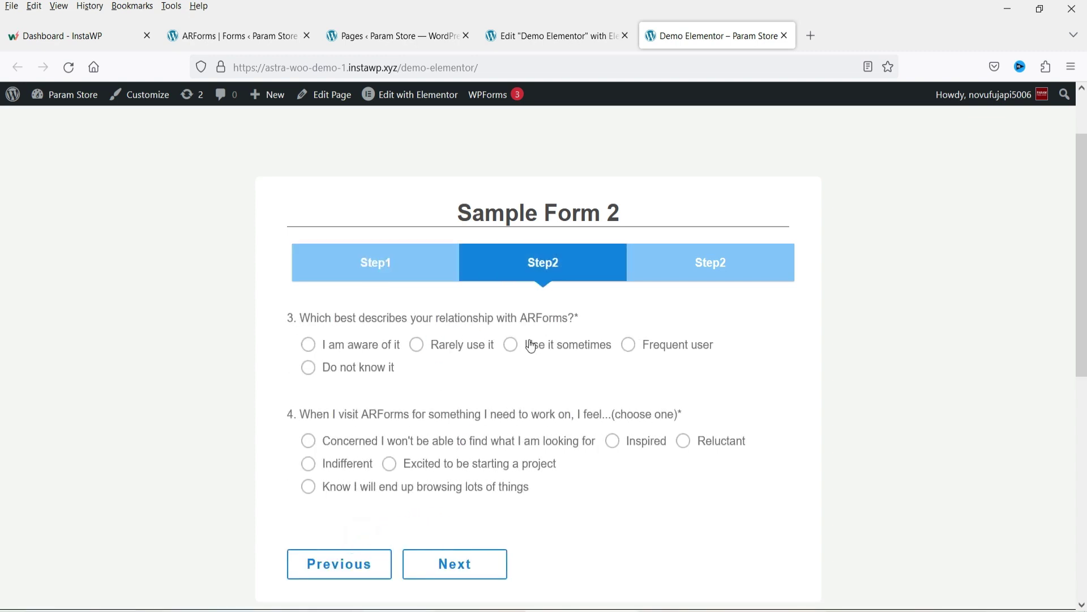
pyautogui.click(419, 347)
pyautogui.click(391, 465)
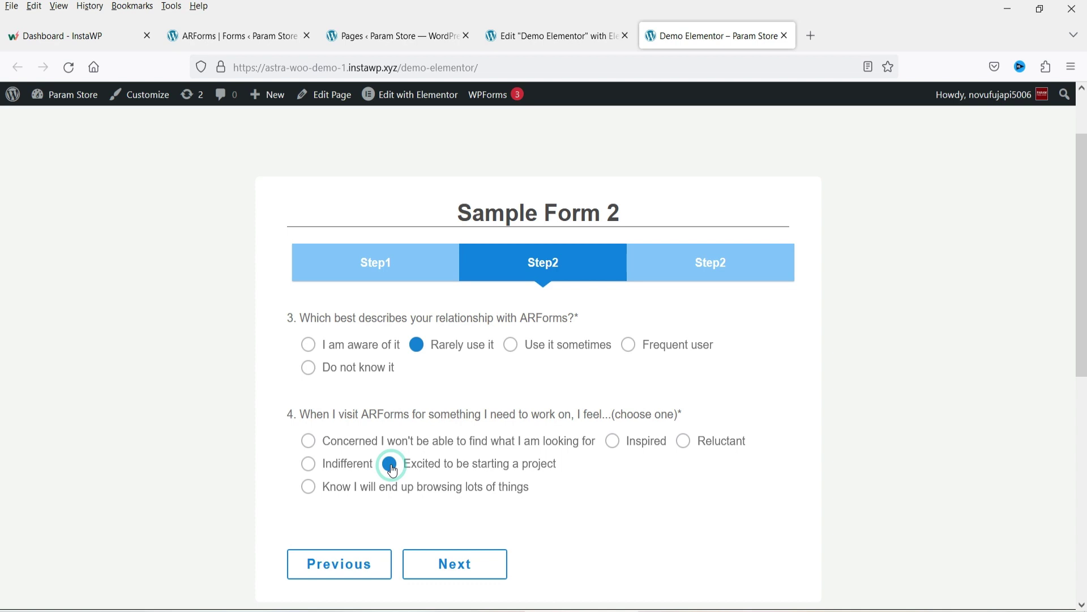
pyautogui.click(451, 569)
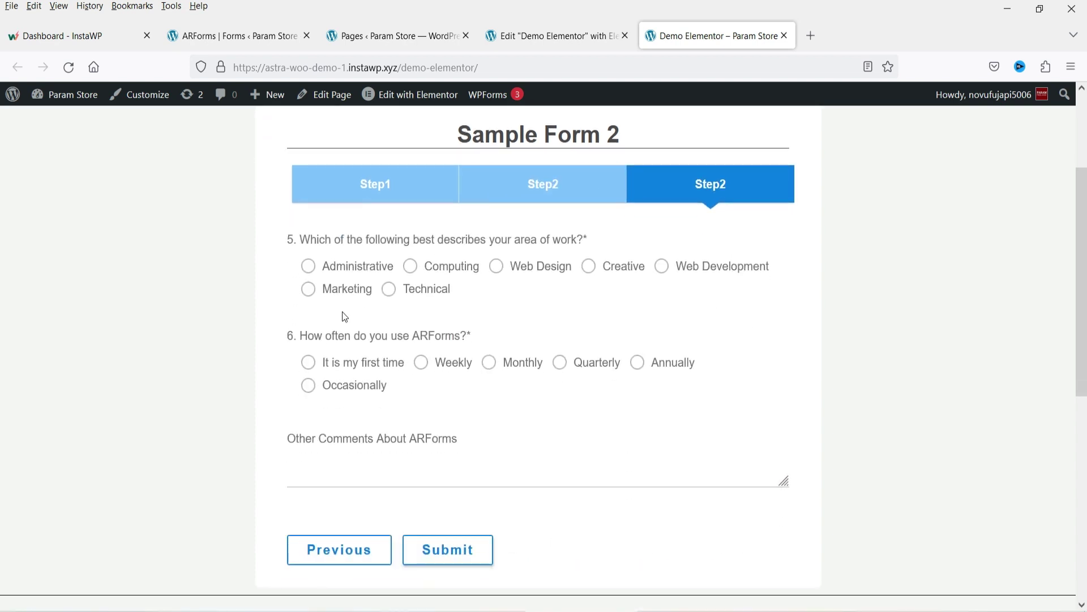
# - Go back to the first survey page, change question 1 to An inspiration and question 4 to Inspired, and return to the last page
pyautogui.click(342, 547)
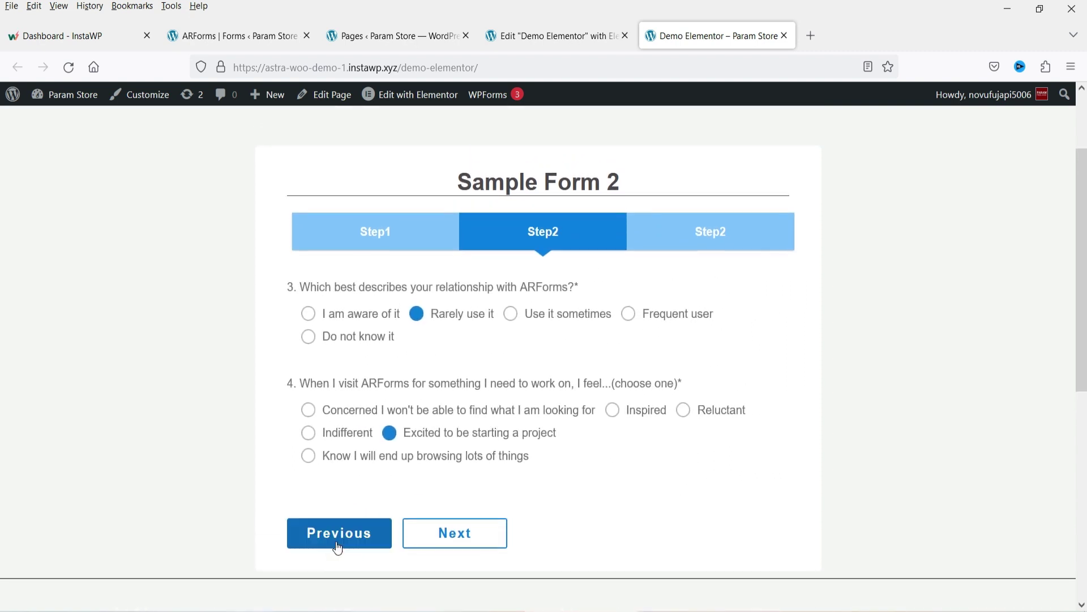
pyautogui.click(338, 547)
pyautogui.click(421, 315)
pyautogui.click(368, 512)
pyautogui.click(613, 410)
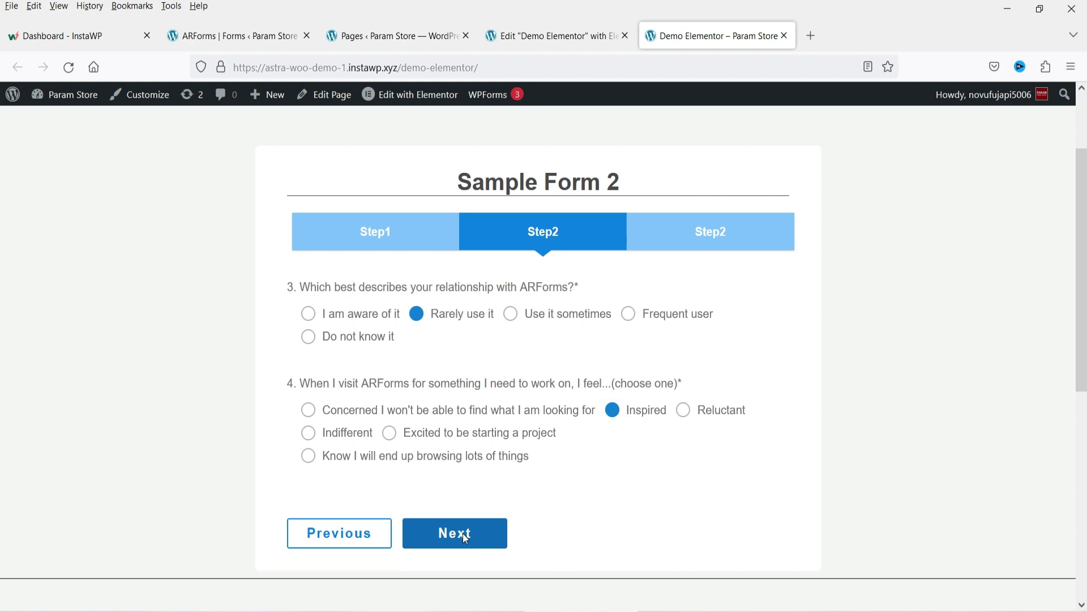
pyautogui.click(465, 539)
# - Answer question 5 with Computing and question 6 with Weekly, and check the comments field and submit option on the last survey page
pyautogui.click(421, 410)
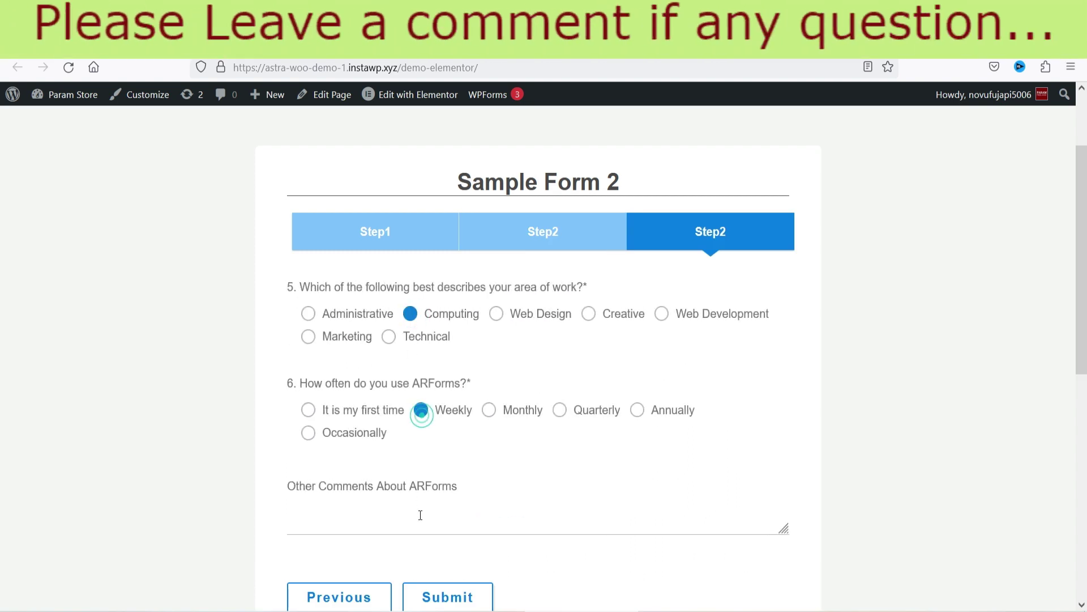
pyautogui.click(420, 511)
pyautogui.scroll(-4, 481, 439)
pyautogui.click(461, 368)
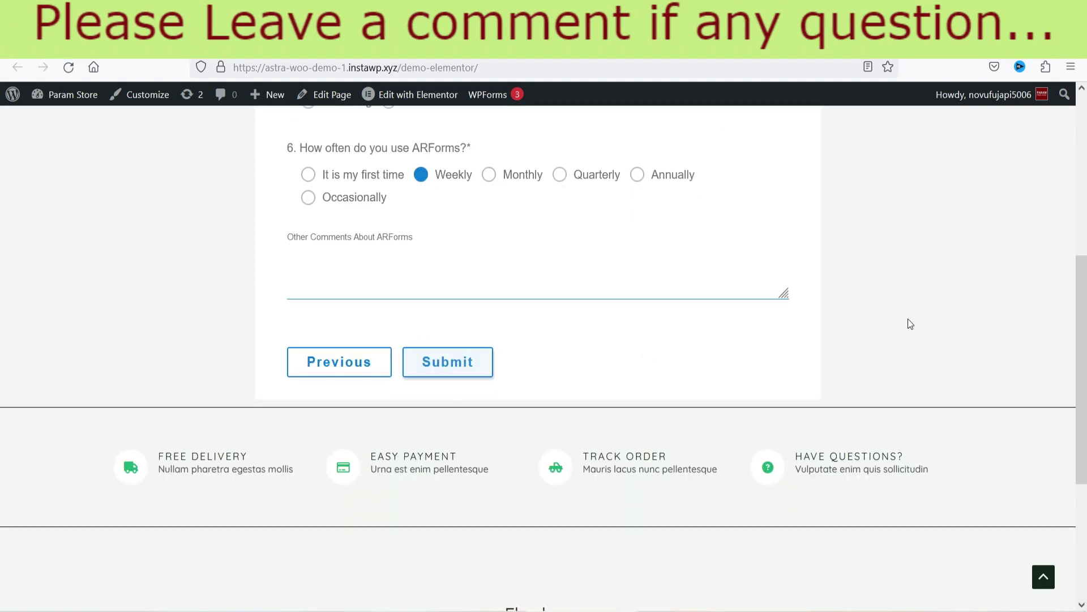
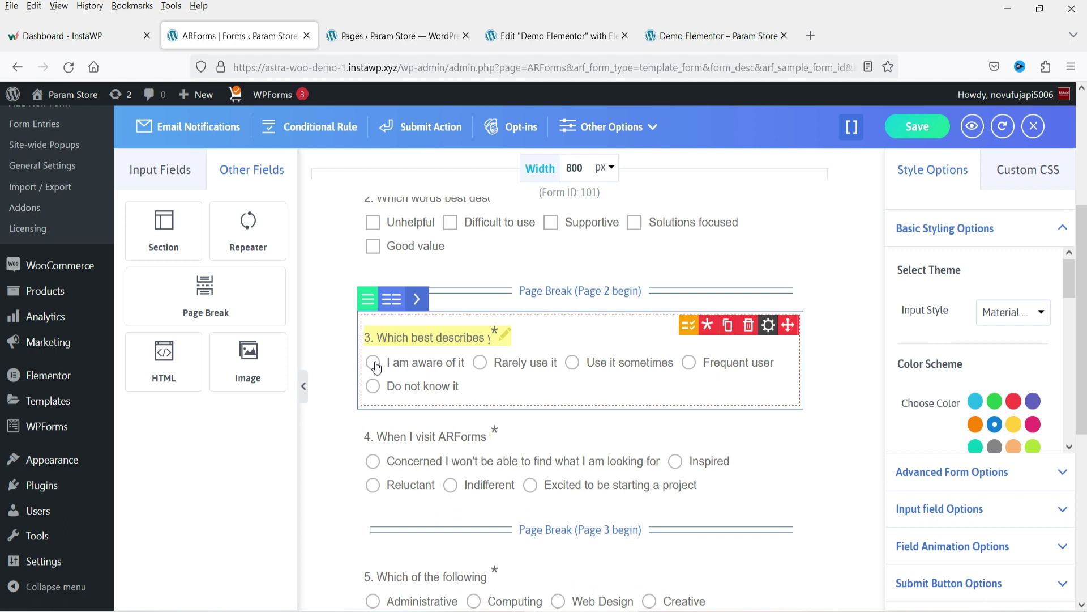
# - Back in the form editor, copy question 3's first answer and set a conditional rule for when question 3 equals "I am aware of it"
pyautogui.tripleClick(425, 363)
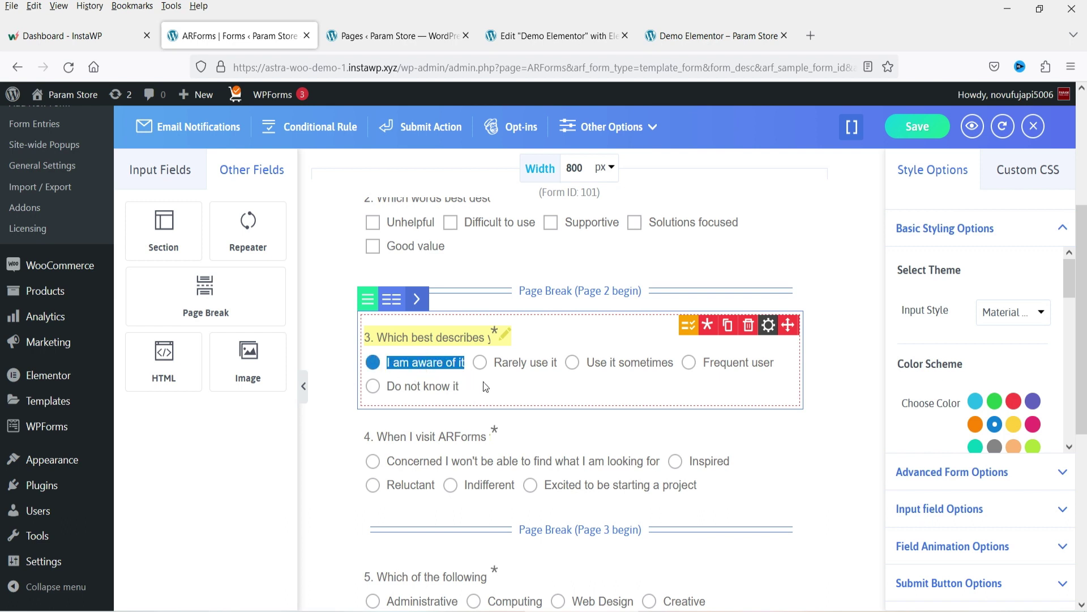
pyautogui.click(509, 392)
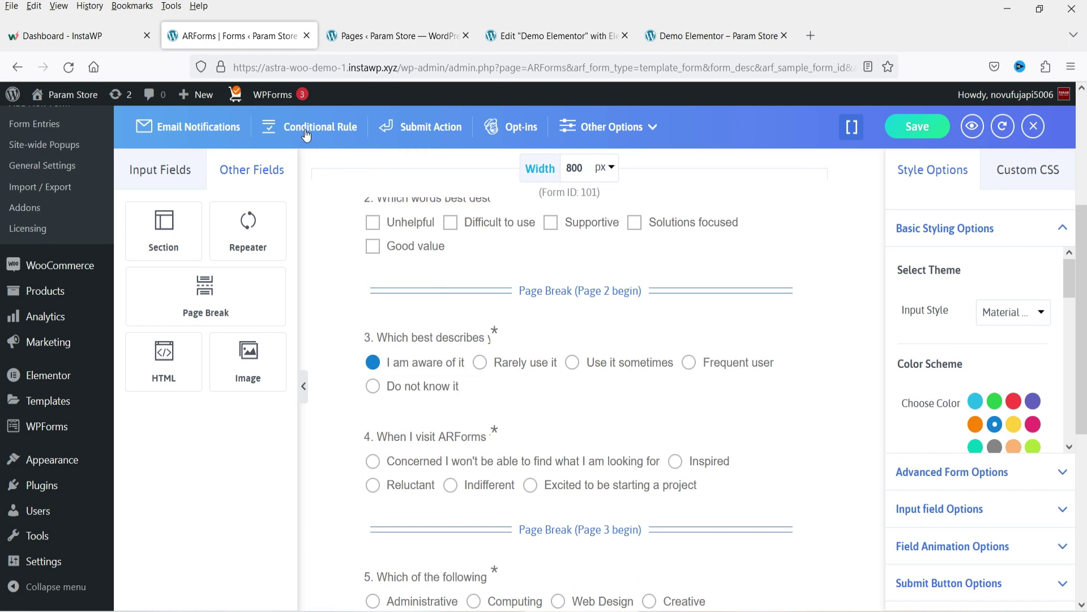
pyautogui.click(392, 338)
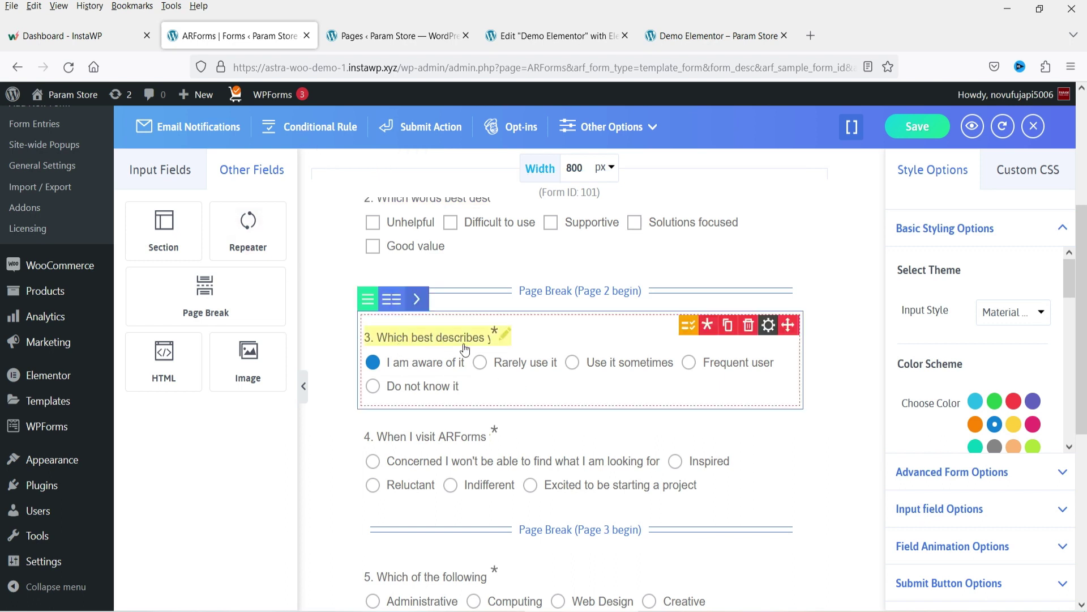
pyautogui.click(315, 128)
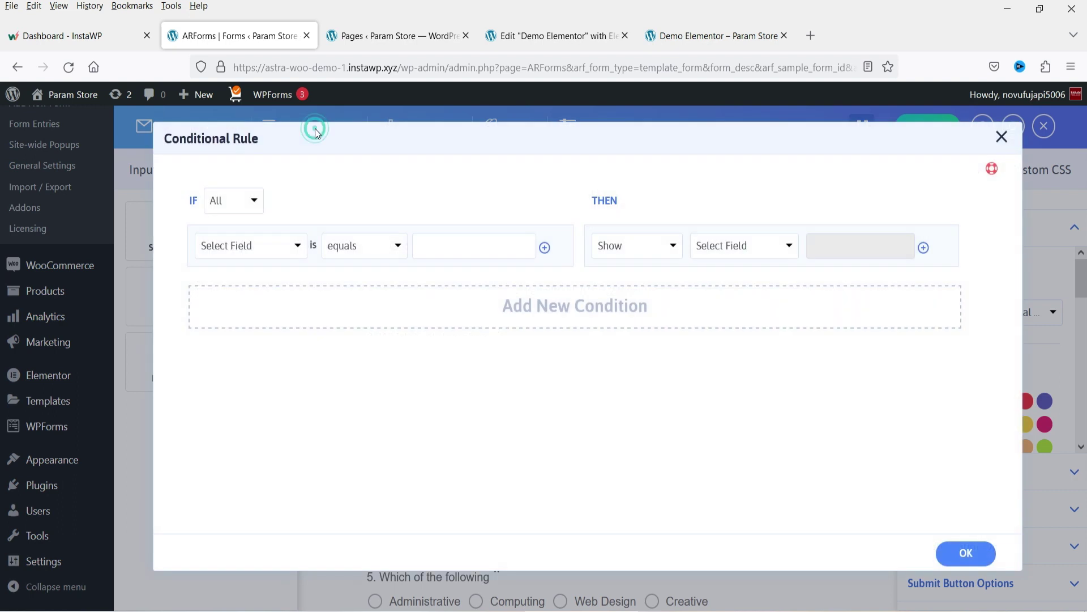
pyautogui.click(231, 244)
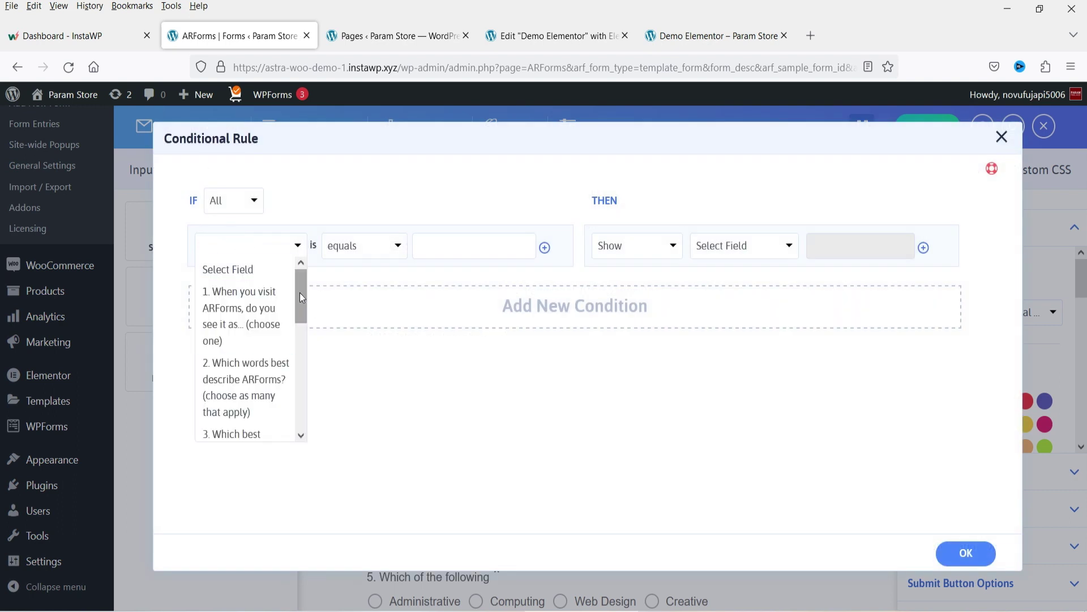
pyautogui.moveTo(300, 292); pyautogui.dragTo(302, 318)
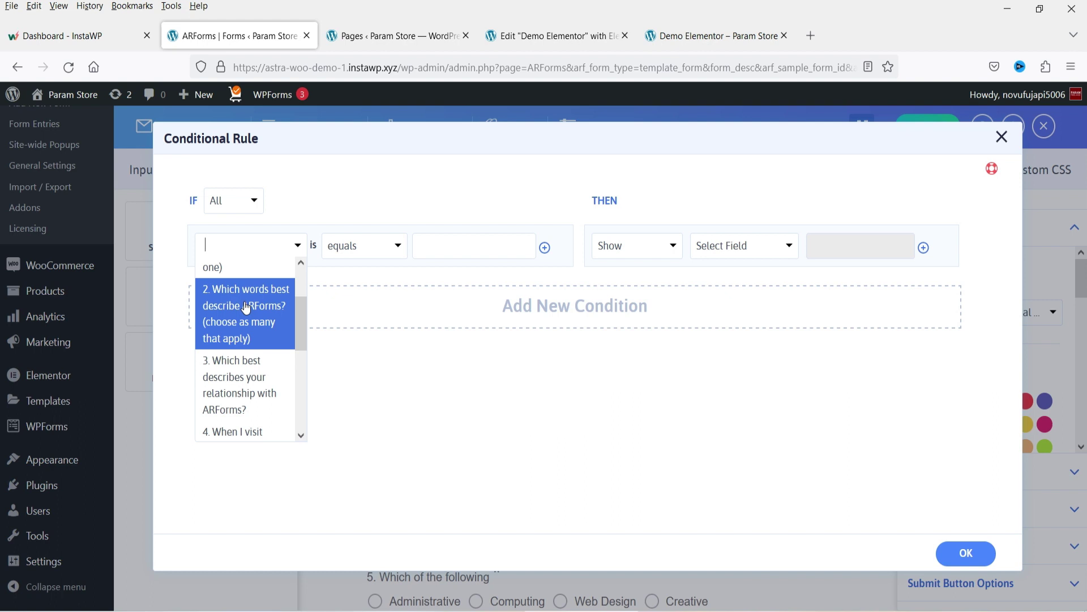
pyautogui.scroll(-1, 246, 307)
pyautogui.click(237, 323)
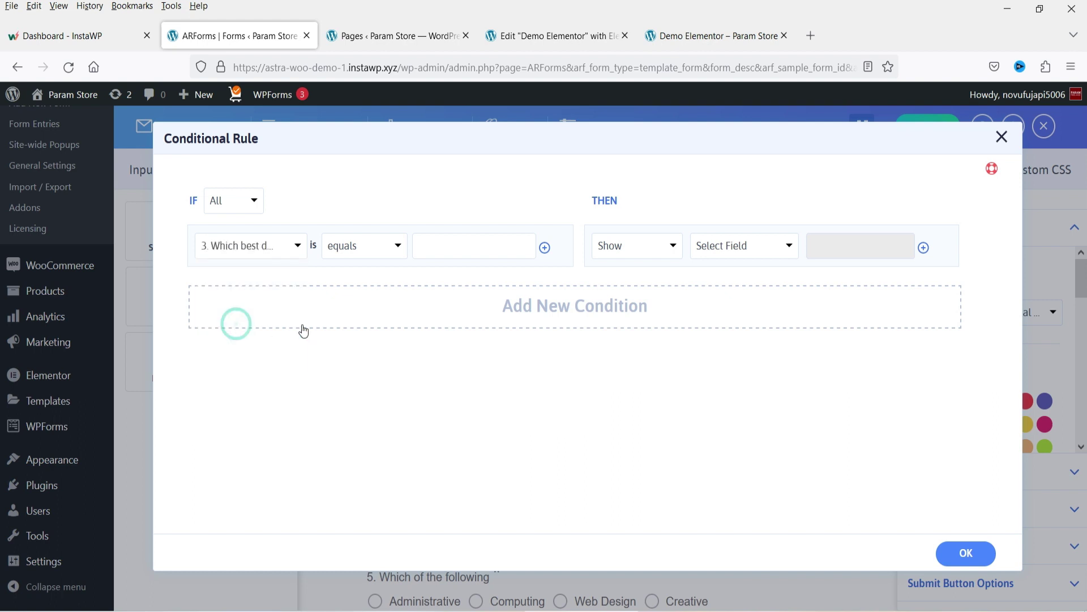
pyautogui.click(434, 247)
pyautogui.write('I am aware of it')
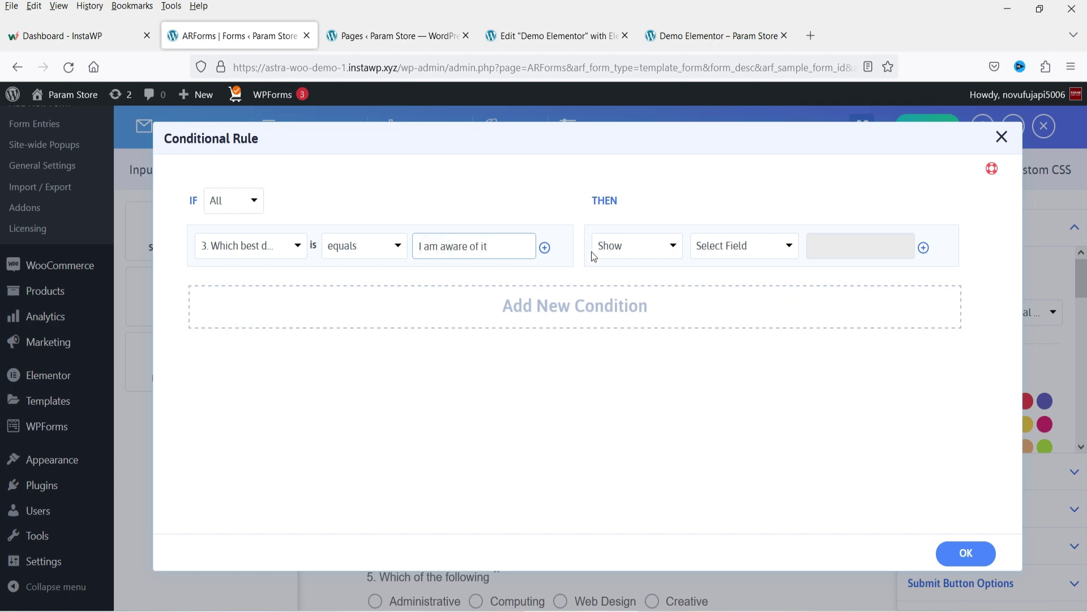
# - Set the rule's action to hide question 4, confirm the rule, and save the form
pyautogui.click(652, 252)
pyautogui.click(639, 291)
pyautogui.click(735, 246)
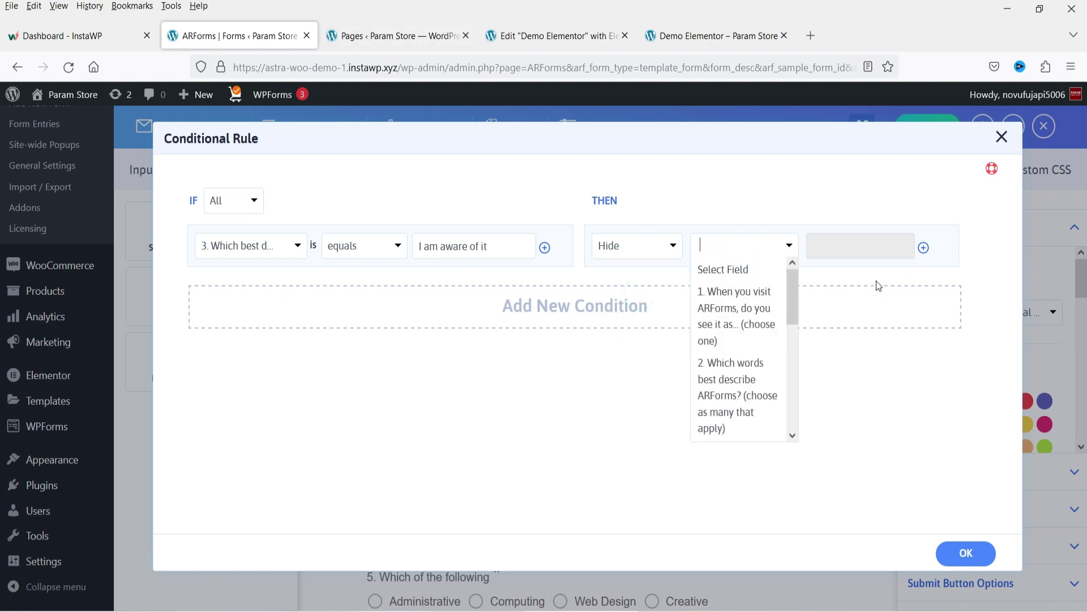
pyautogui.moveTo(793, 290); pyautogui.dragTo(792, 340)
pyautogui.click(721, 355)
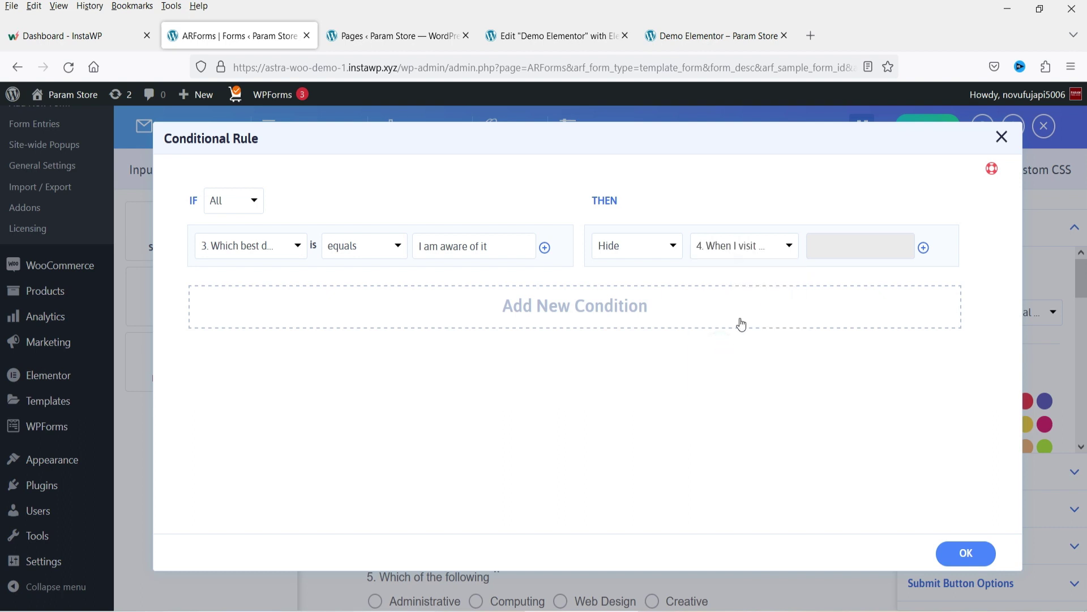
pyautogui.click(950, 554)
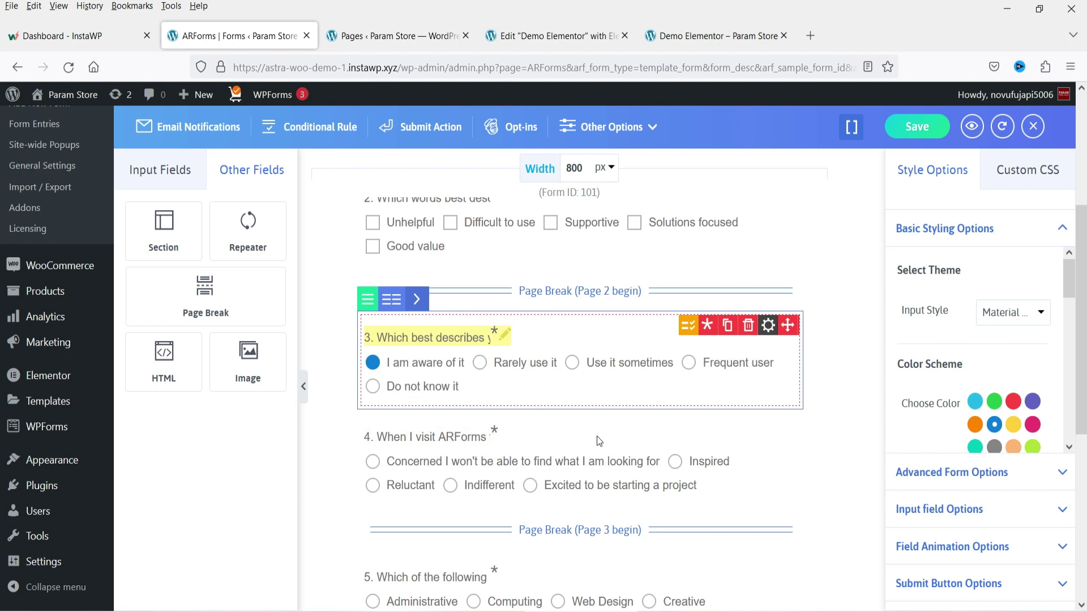
pyautogui.click(918, 126)
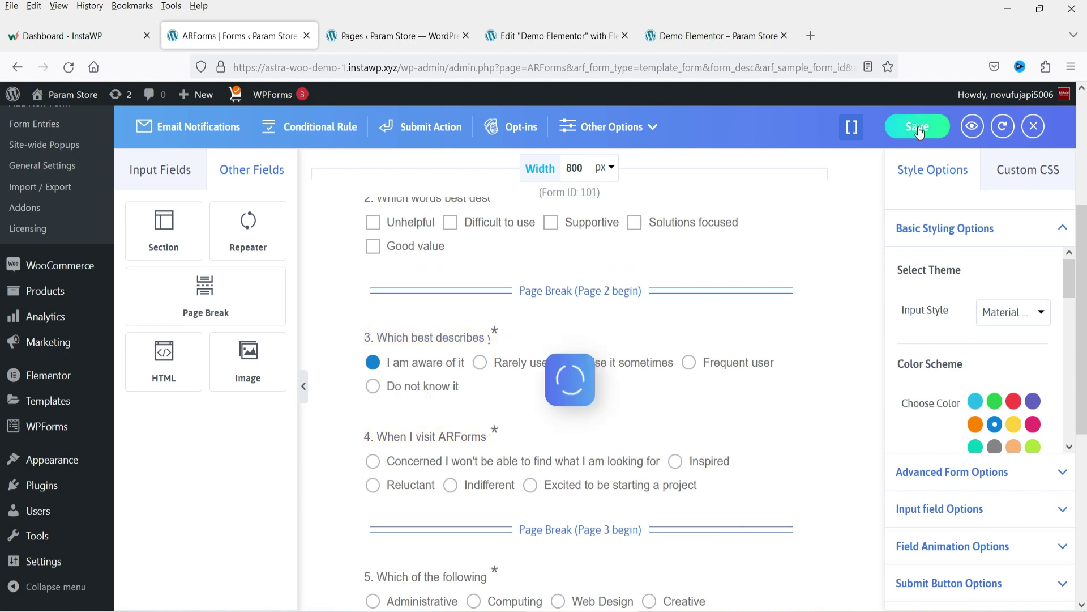
# - Reload the live survey and test the rule on question 3 with "I am aware of it" and "Rarely use it", comparing with question 4 in the editor
pyautogui.click(714, 35)
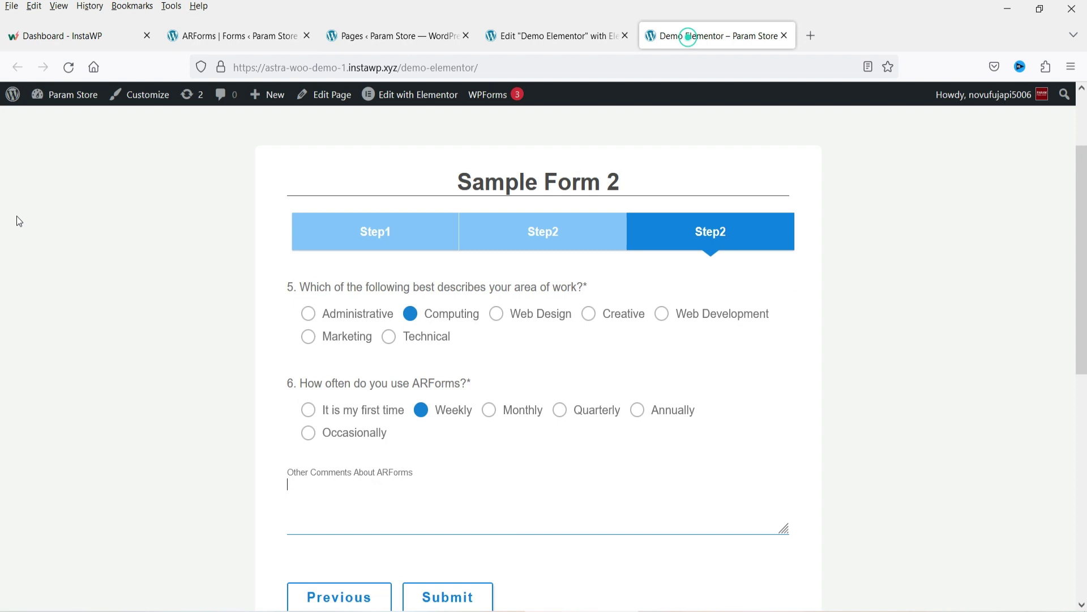
pyautogui.click(63, 68)
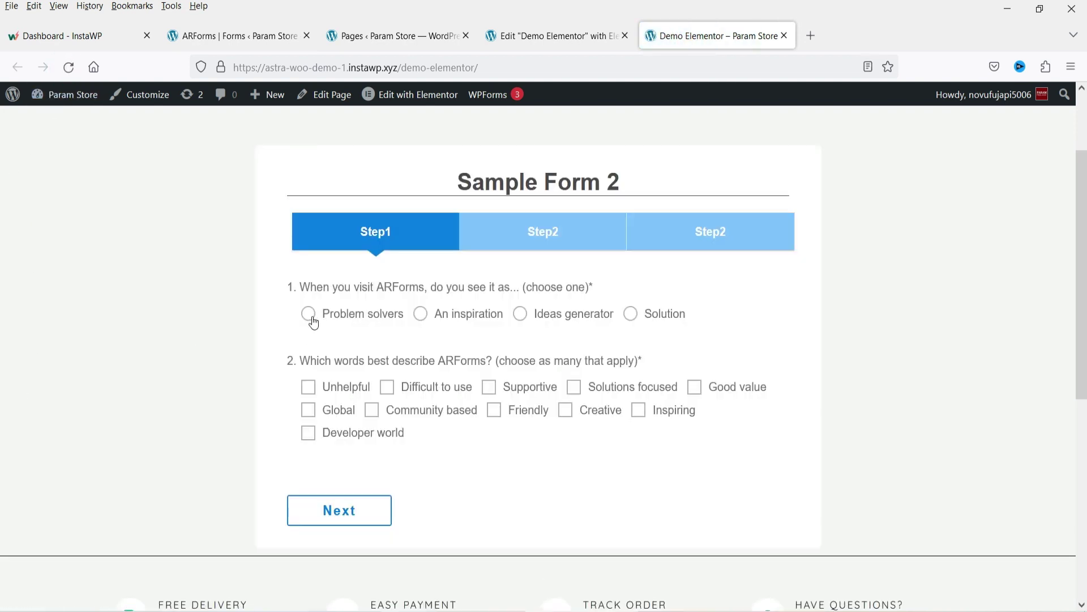
pyautogui.click(388, 386)
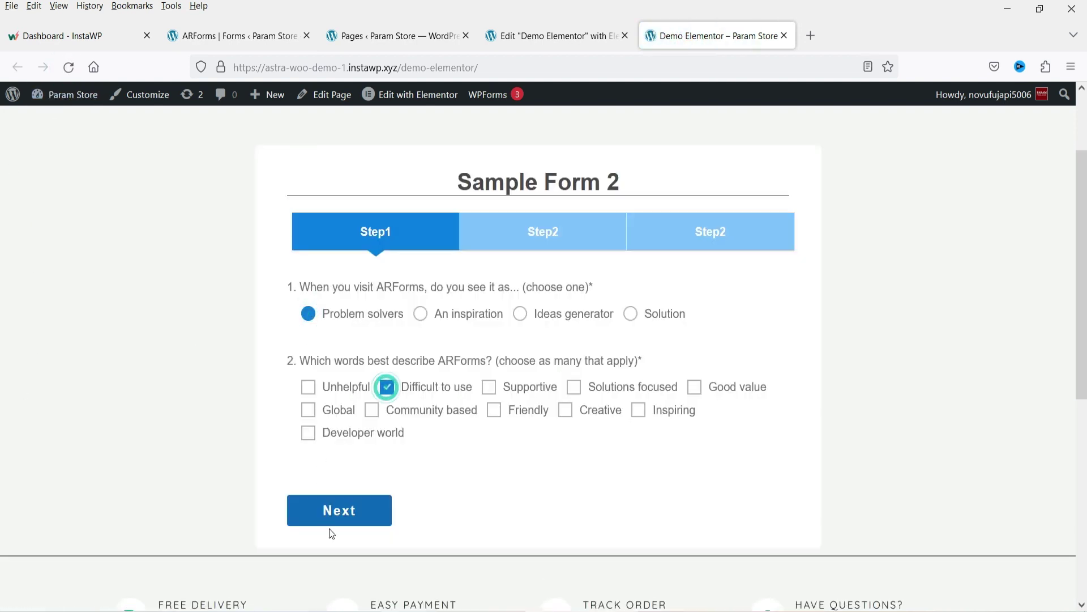
pyautogui.click(349, 521)
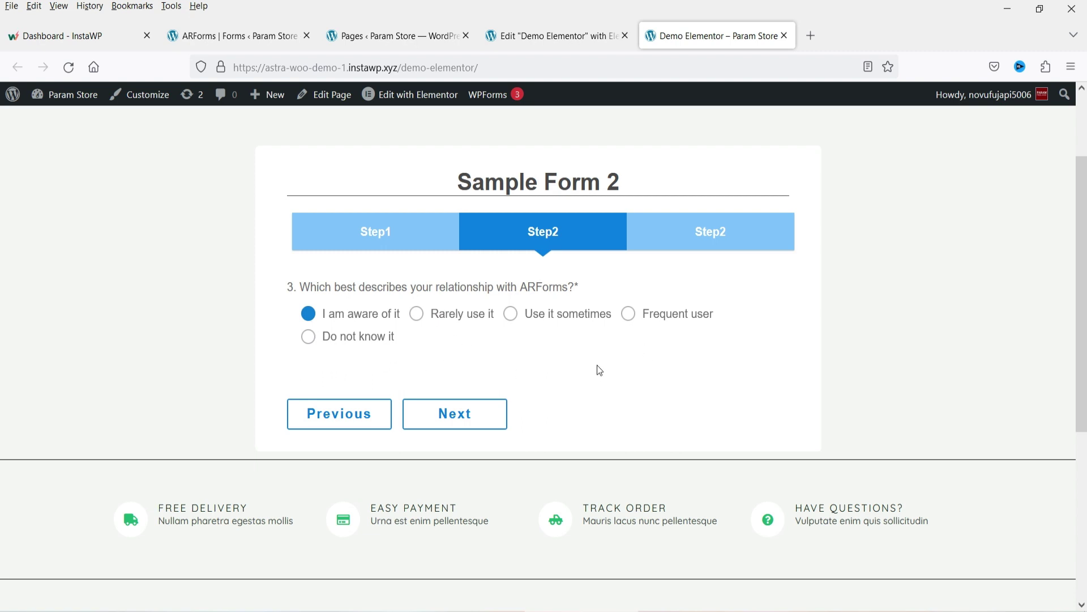
pyautogui.click(423, 317)
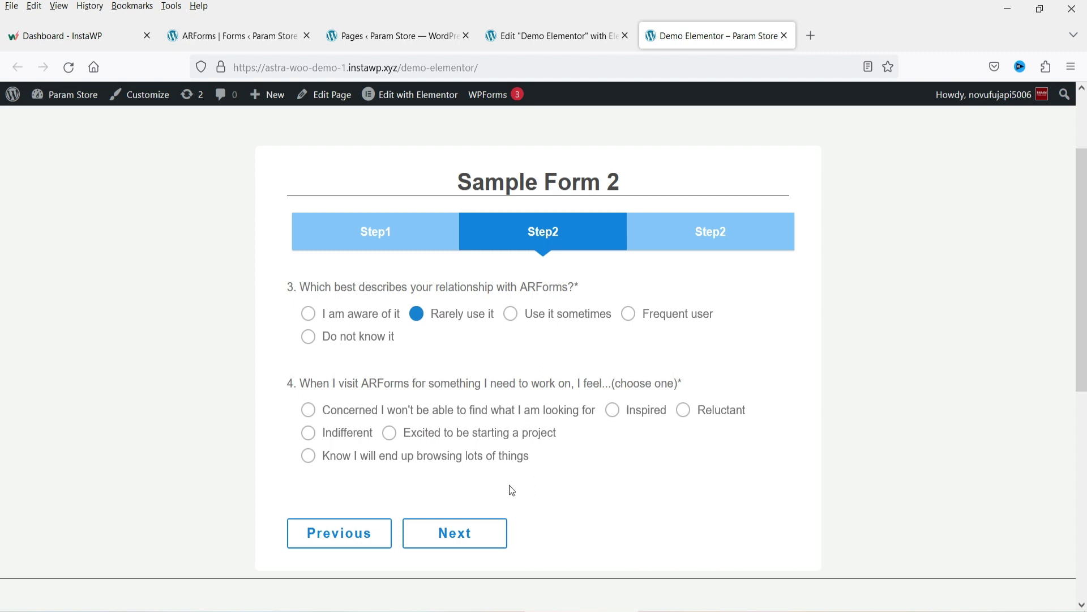
pyautogui.click(238, 36)
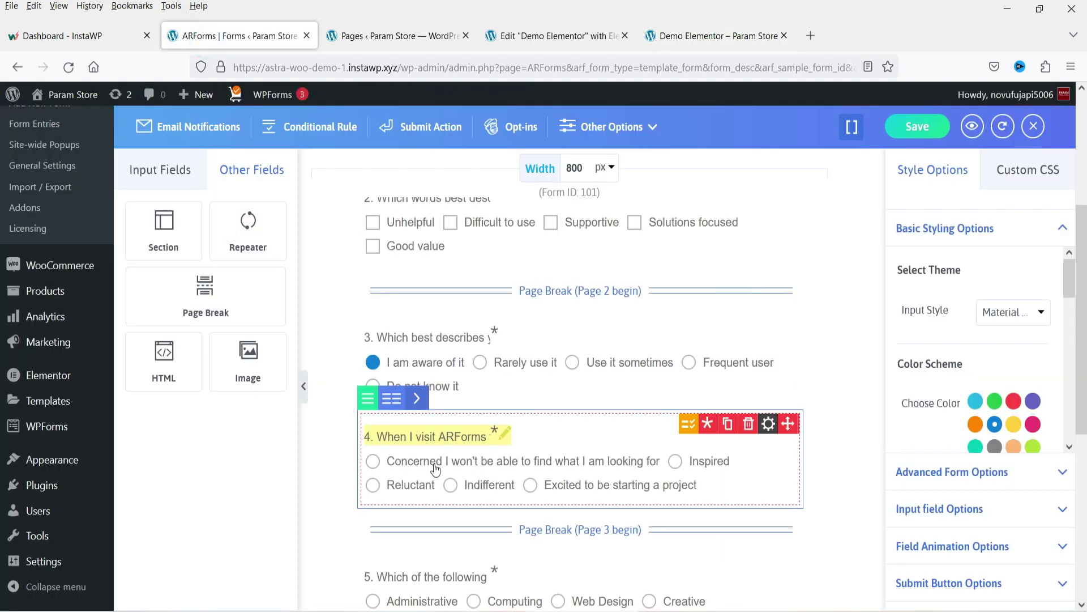
pyautogui.click(691, 35)
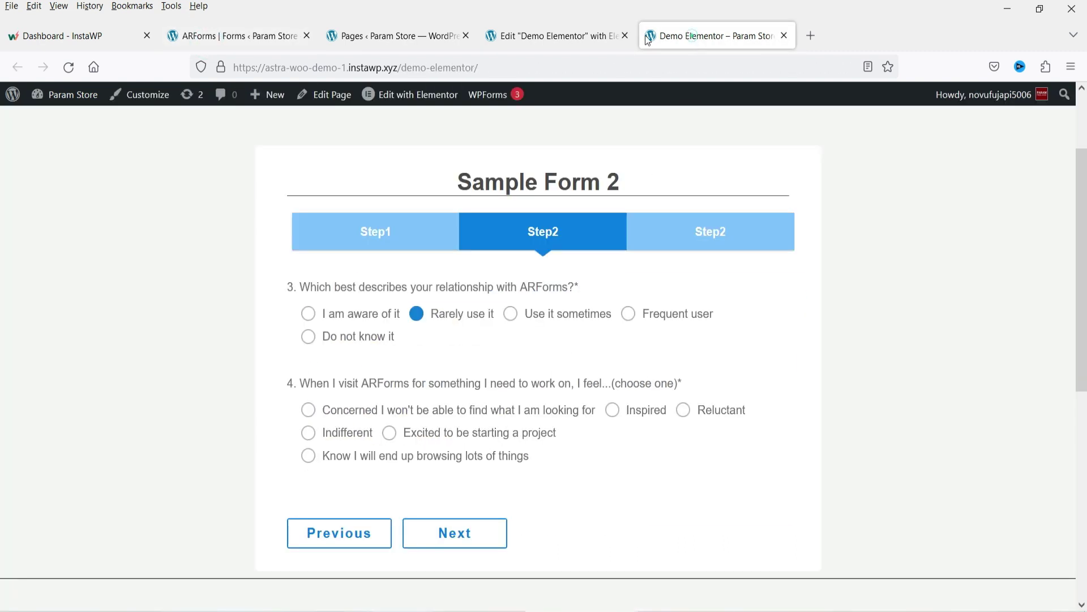
# - Test question 3 with "Use it sometimes", "Frequent user", "Do not know it" and "I am aware of it" to check the rule on question 4
pyautogui.click(510, 315)
pyautogui.click(628, 314)
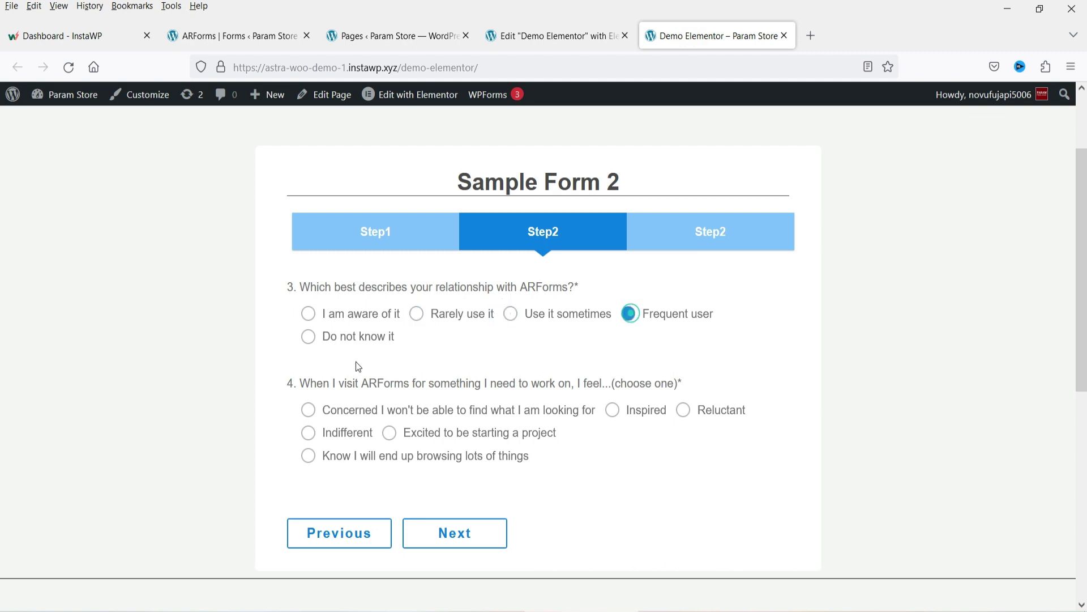
pyautogui.click(307, 339)
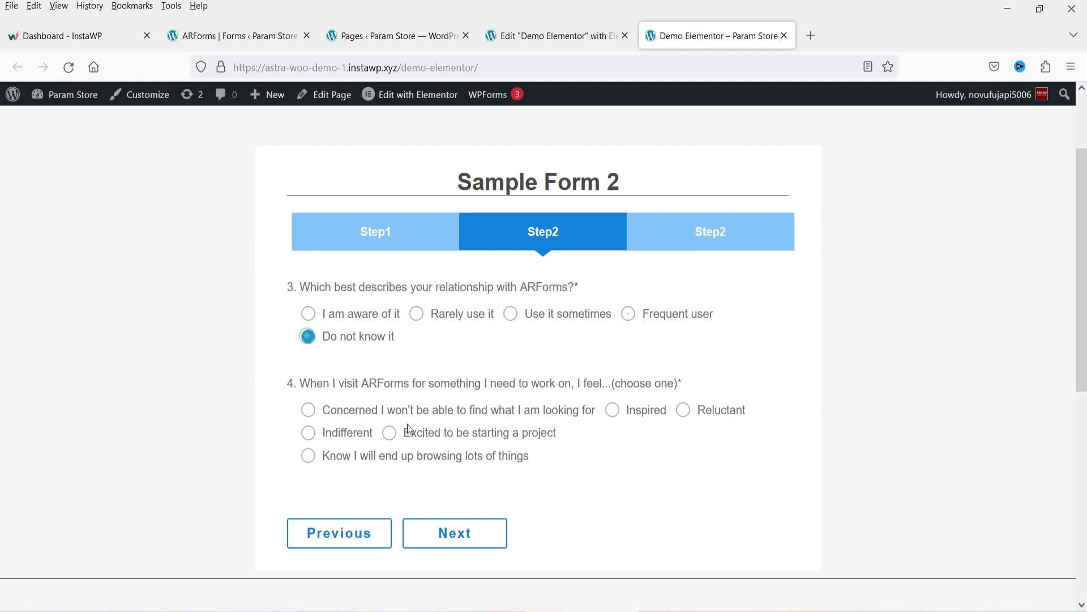
pyautogui.click(313, 317)
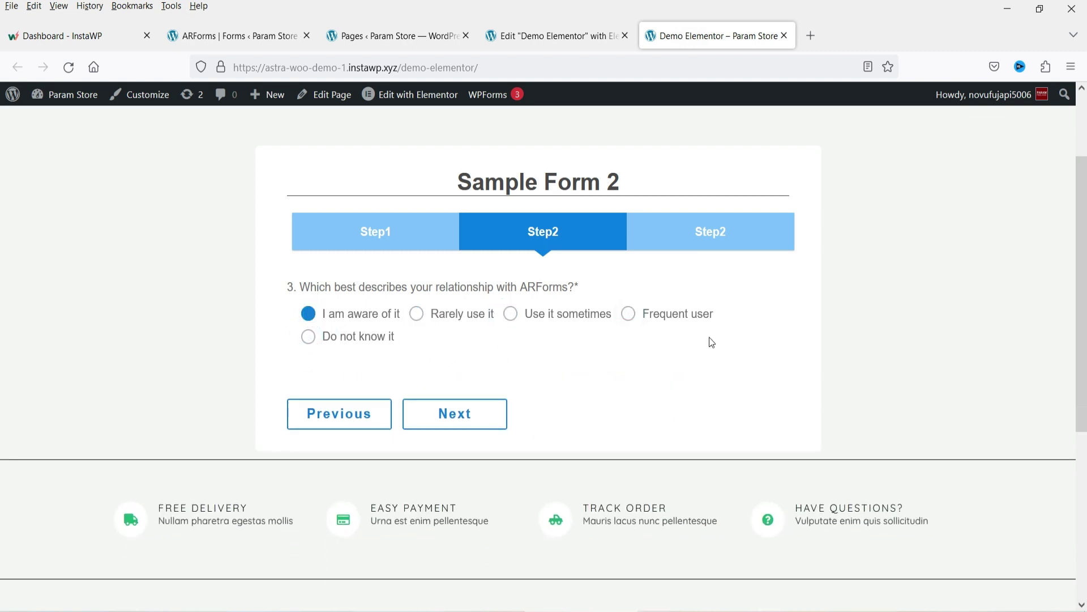
# - Back in the form editor, review the available input field types and look through the survey's remaining questions
pyautogui.click(238, 36)
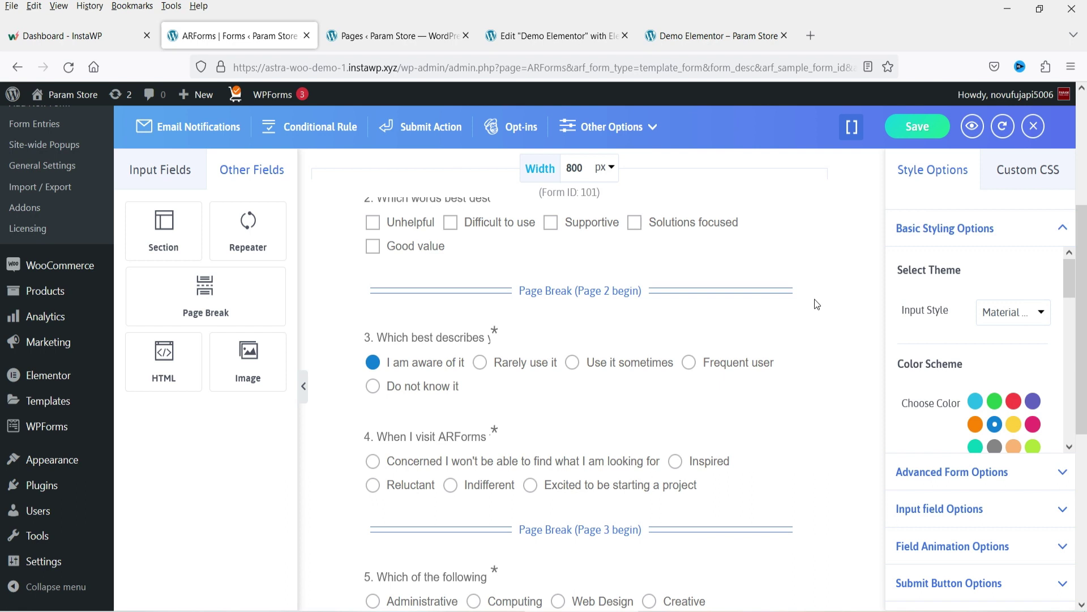
pyautogui.moveTo(678, 322)
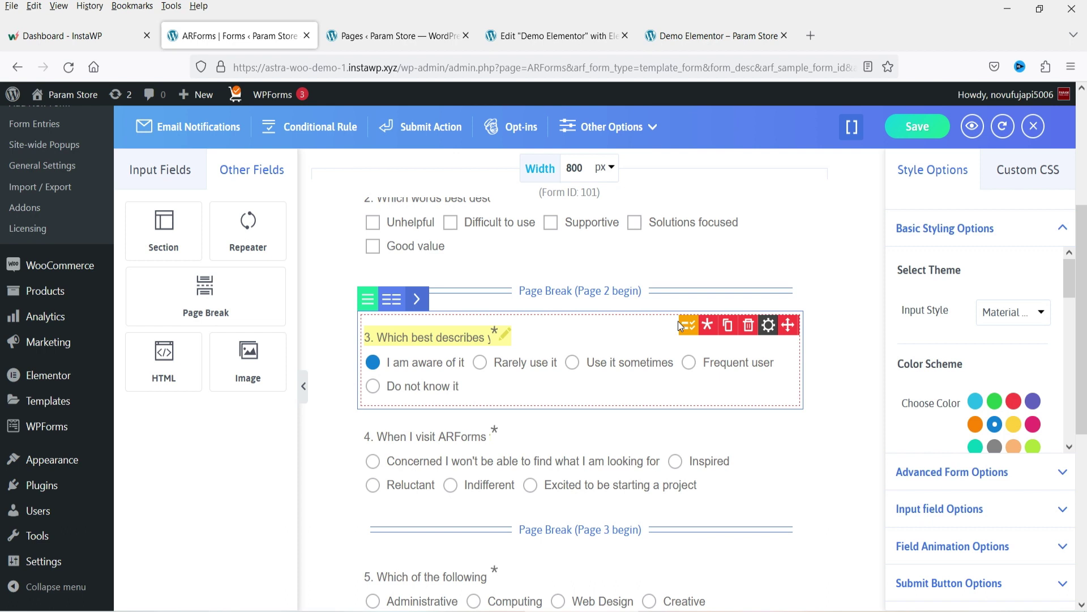
pyautogui.click(160, 169)
pyautogui.scroll(-6, 214, 313)
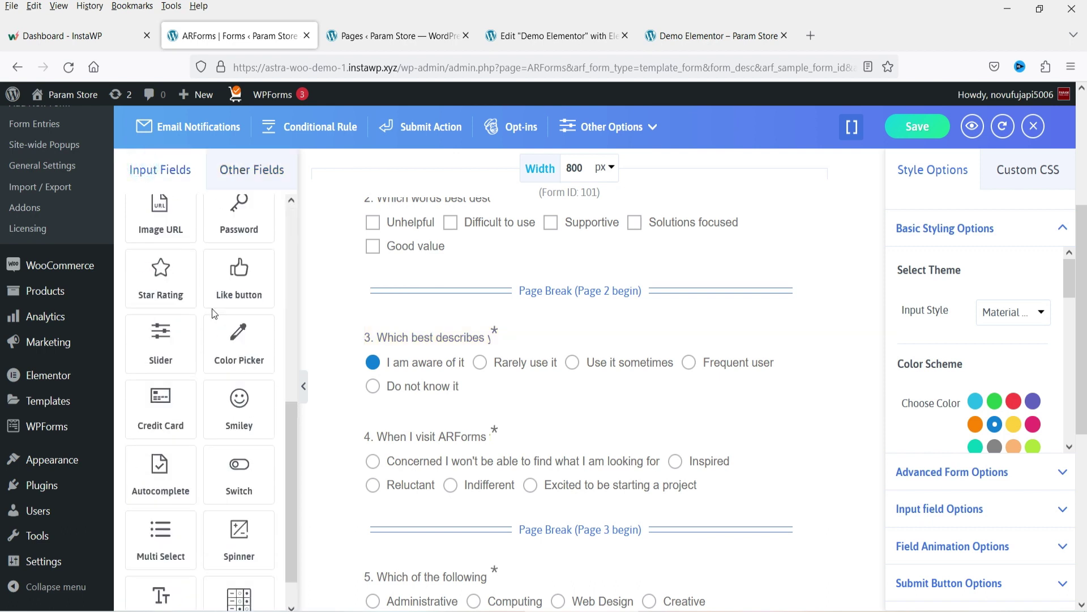
pyautogui.scroll(-1, 219, 313)
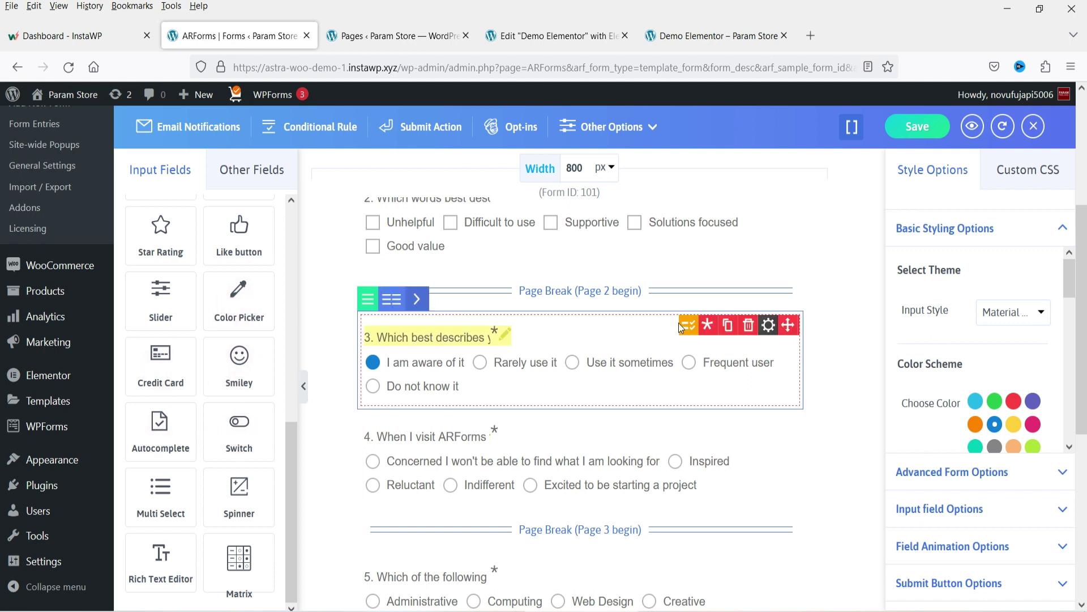
pyautogui.scroll(-2, 678, 323)
pyautogui.scroll(-2, 241, 387)
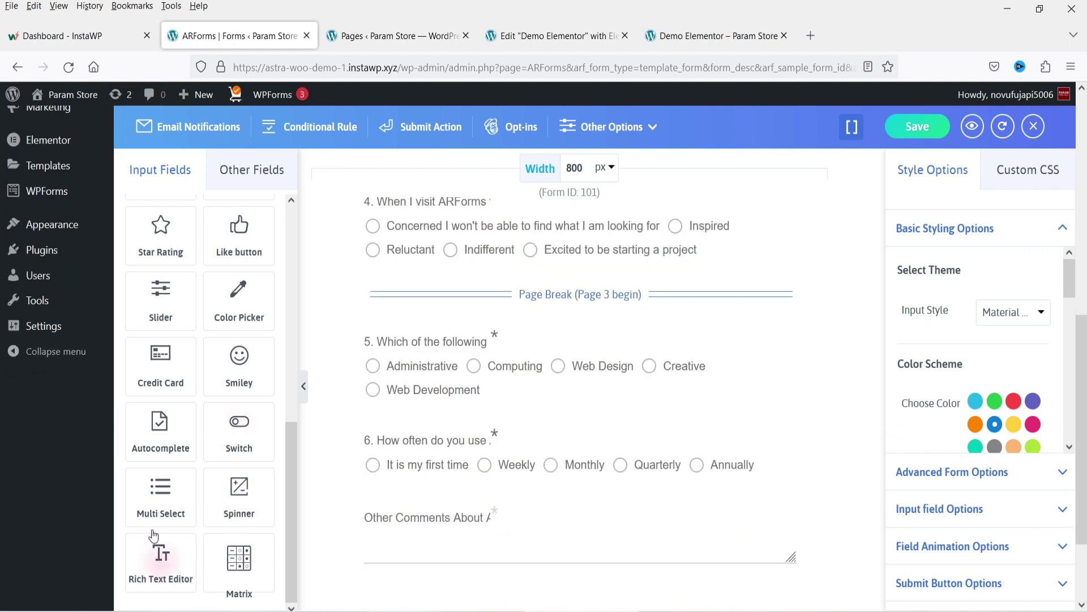
pyautogui.scroll(6, 182, 387)
pyautogui.scroll(8, 721, 387)
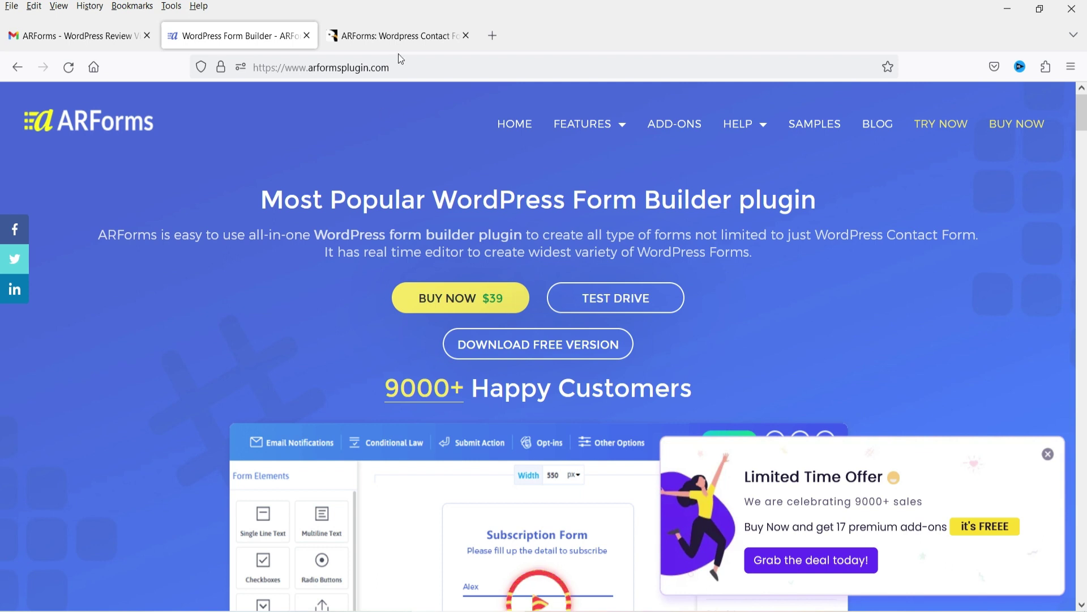
# - Show the ARForms: Wordpress Contact Form Builder Plugin product page on CodeCanyon
pyautogui.click(396, 36)
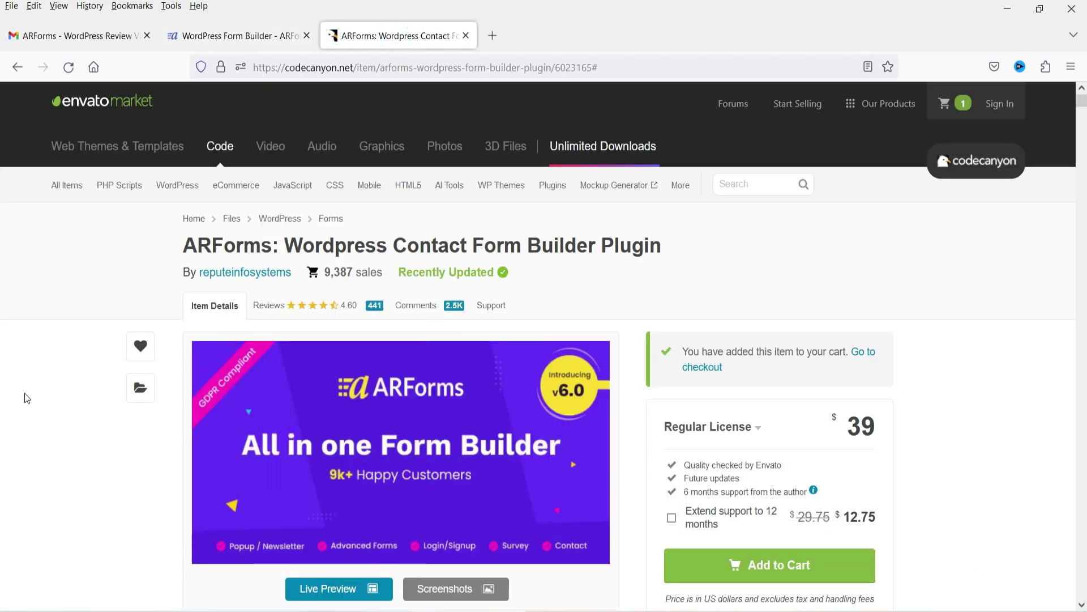